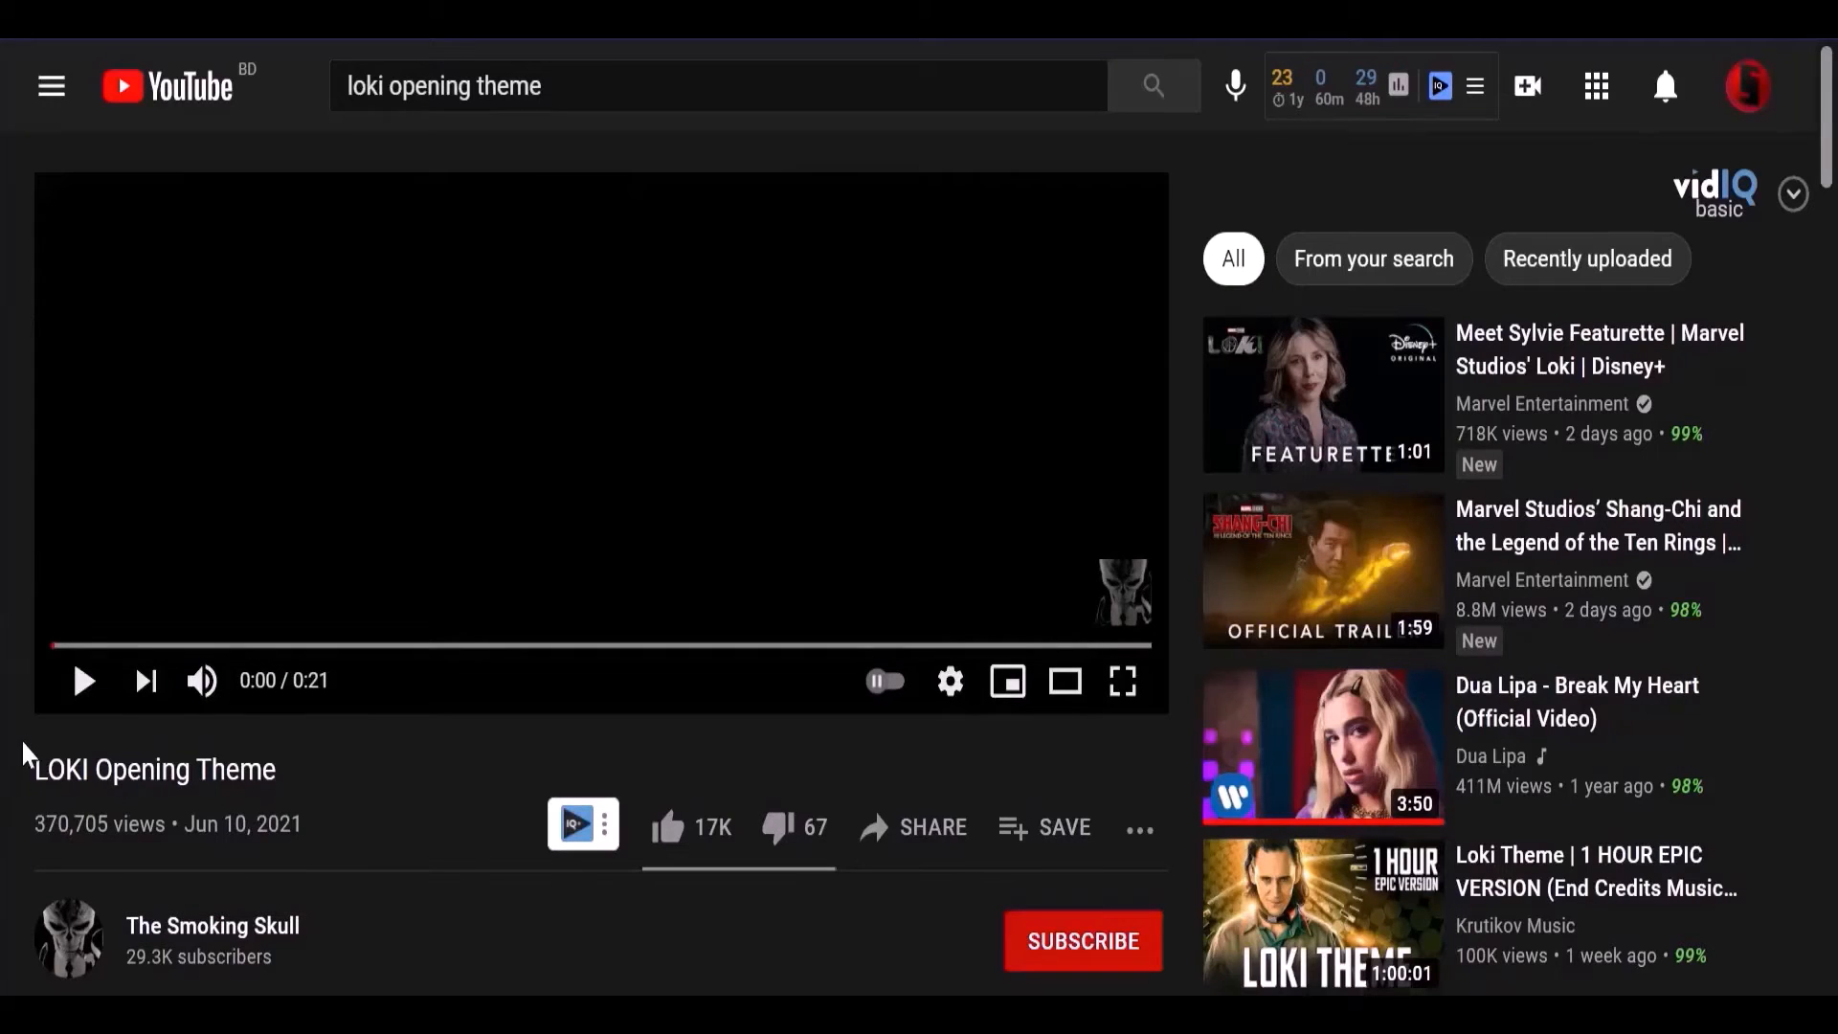
scroll(288, 766, "down", 5)
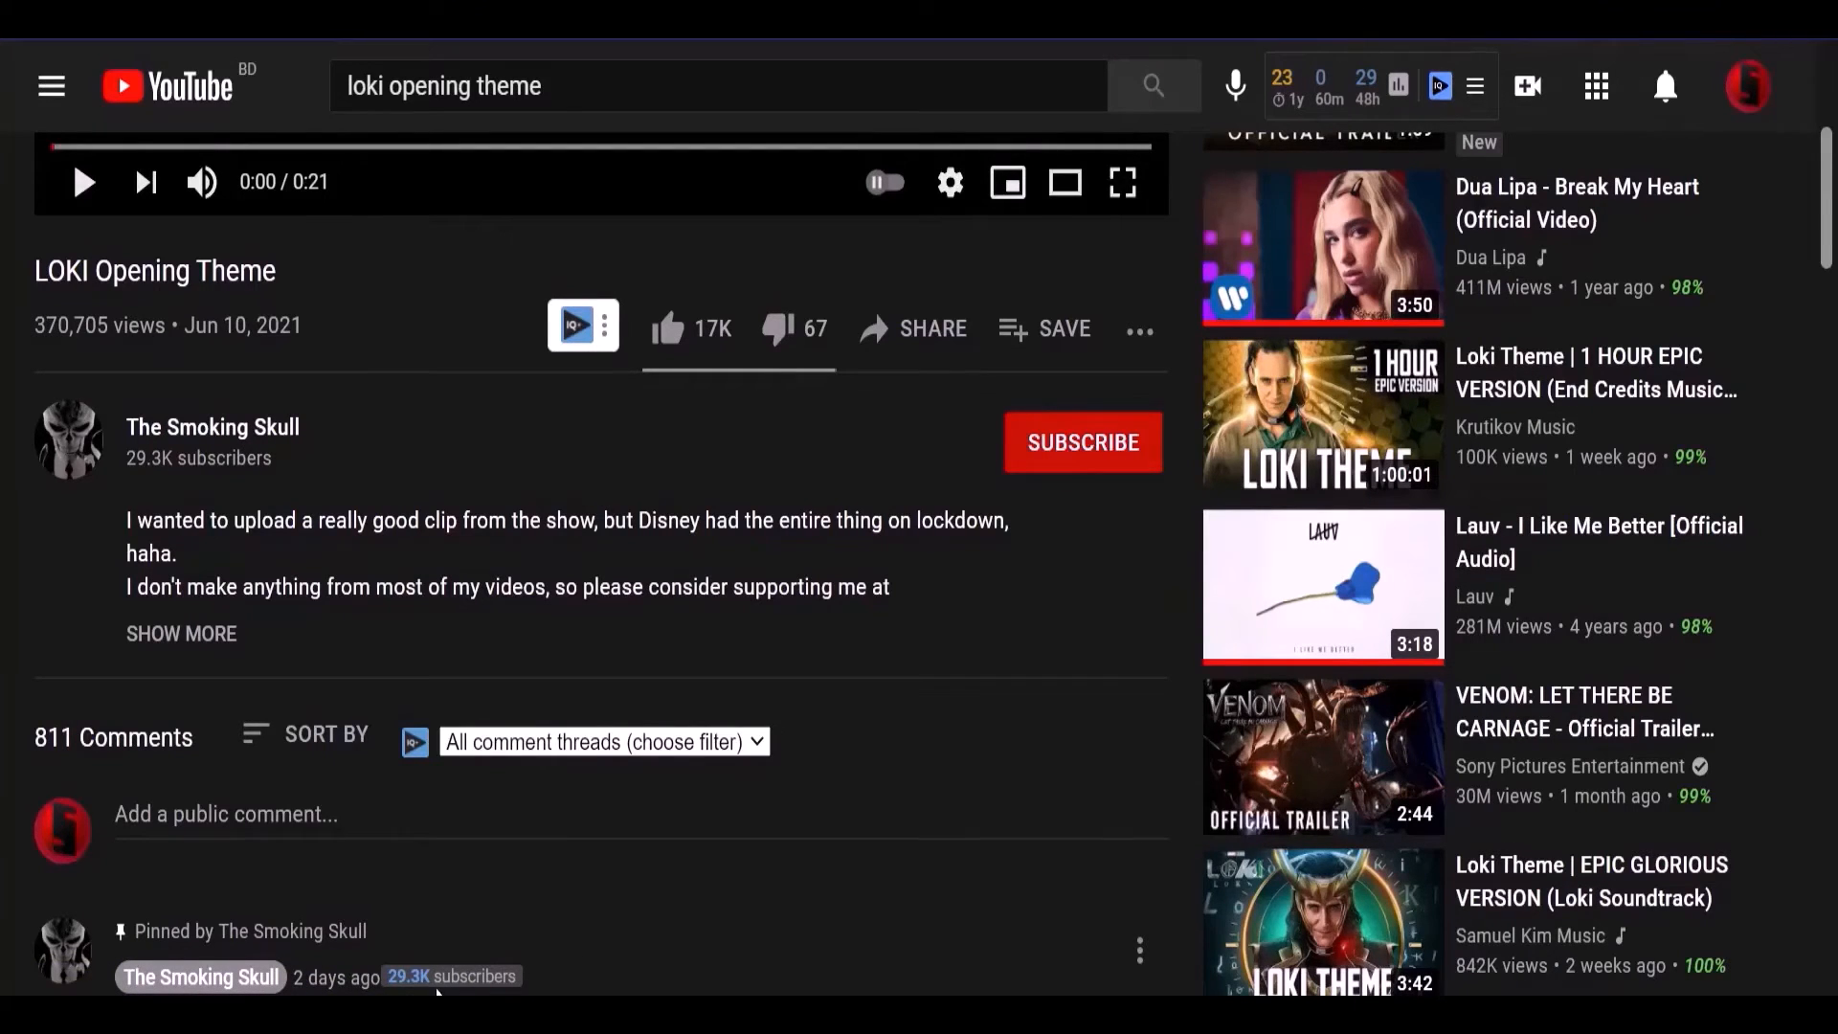
scroll(7, 862, "up", 5)
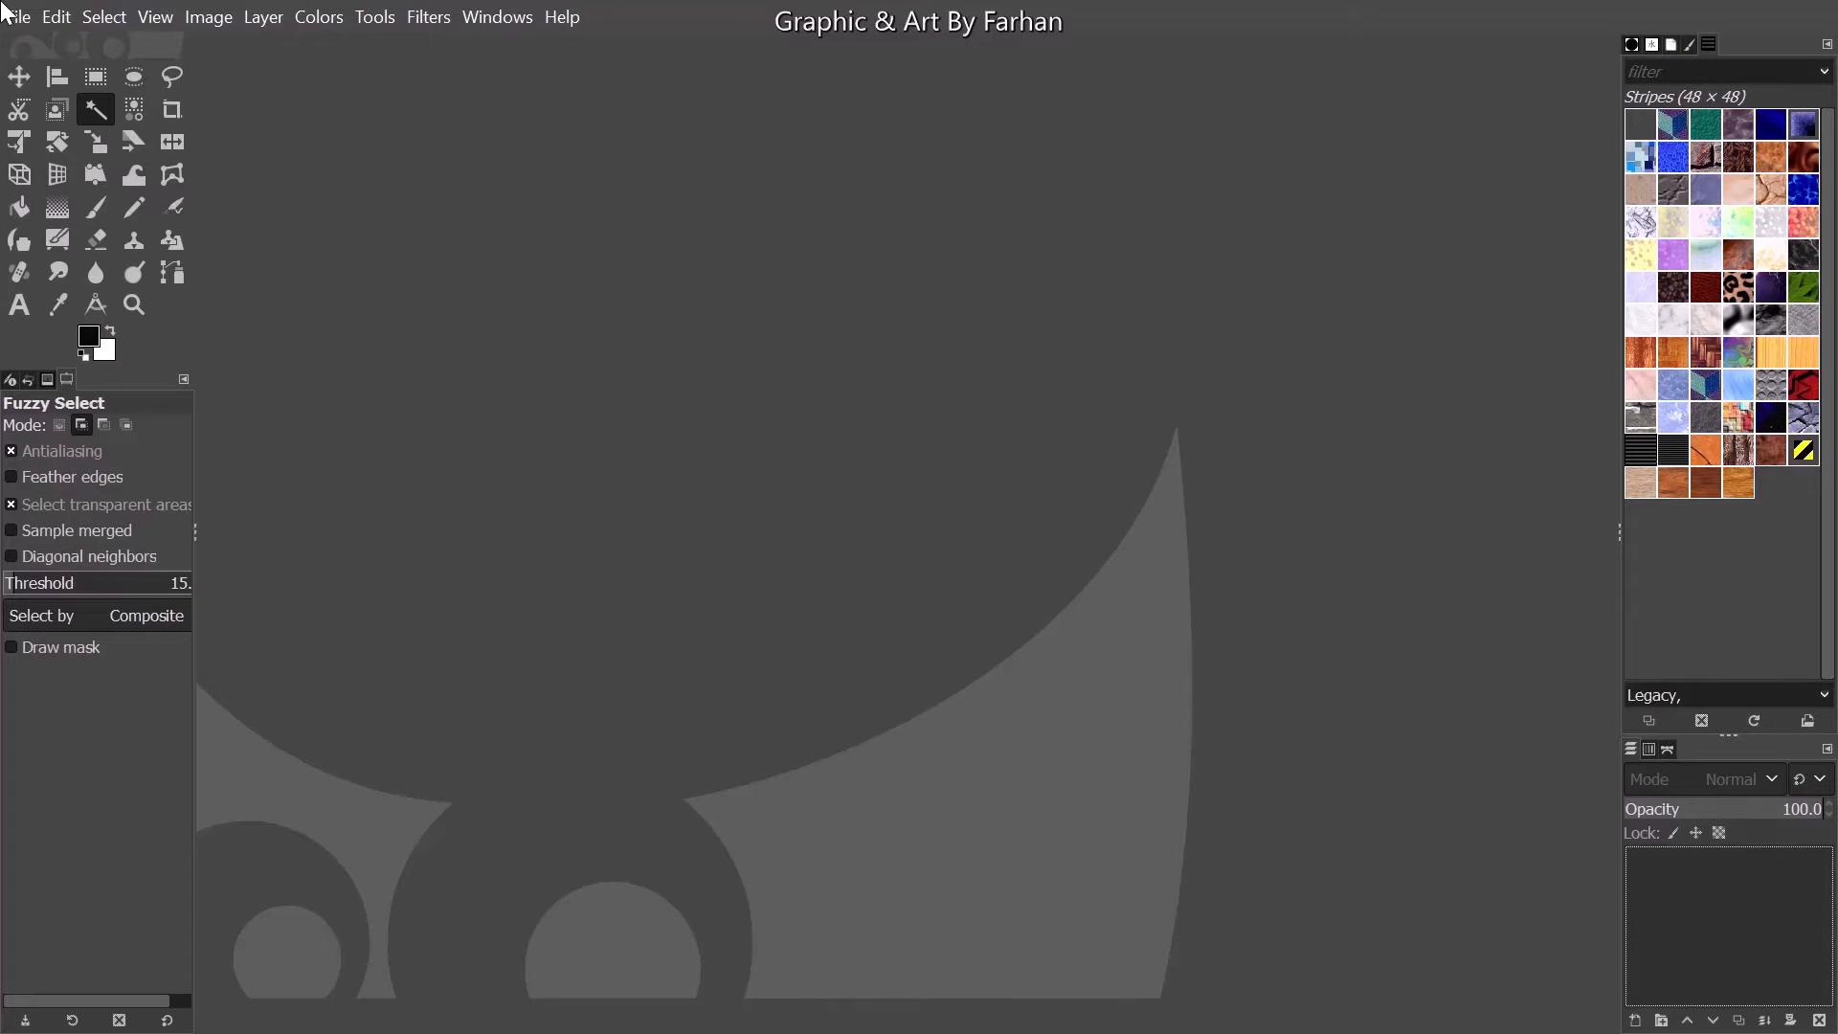
- Create a new 1920 × 800 px image and fill its background with the black foreground color
left_click(7, 13)
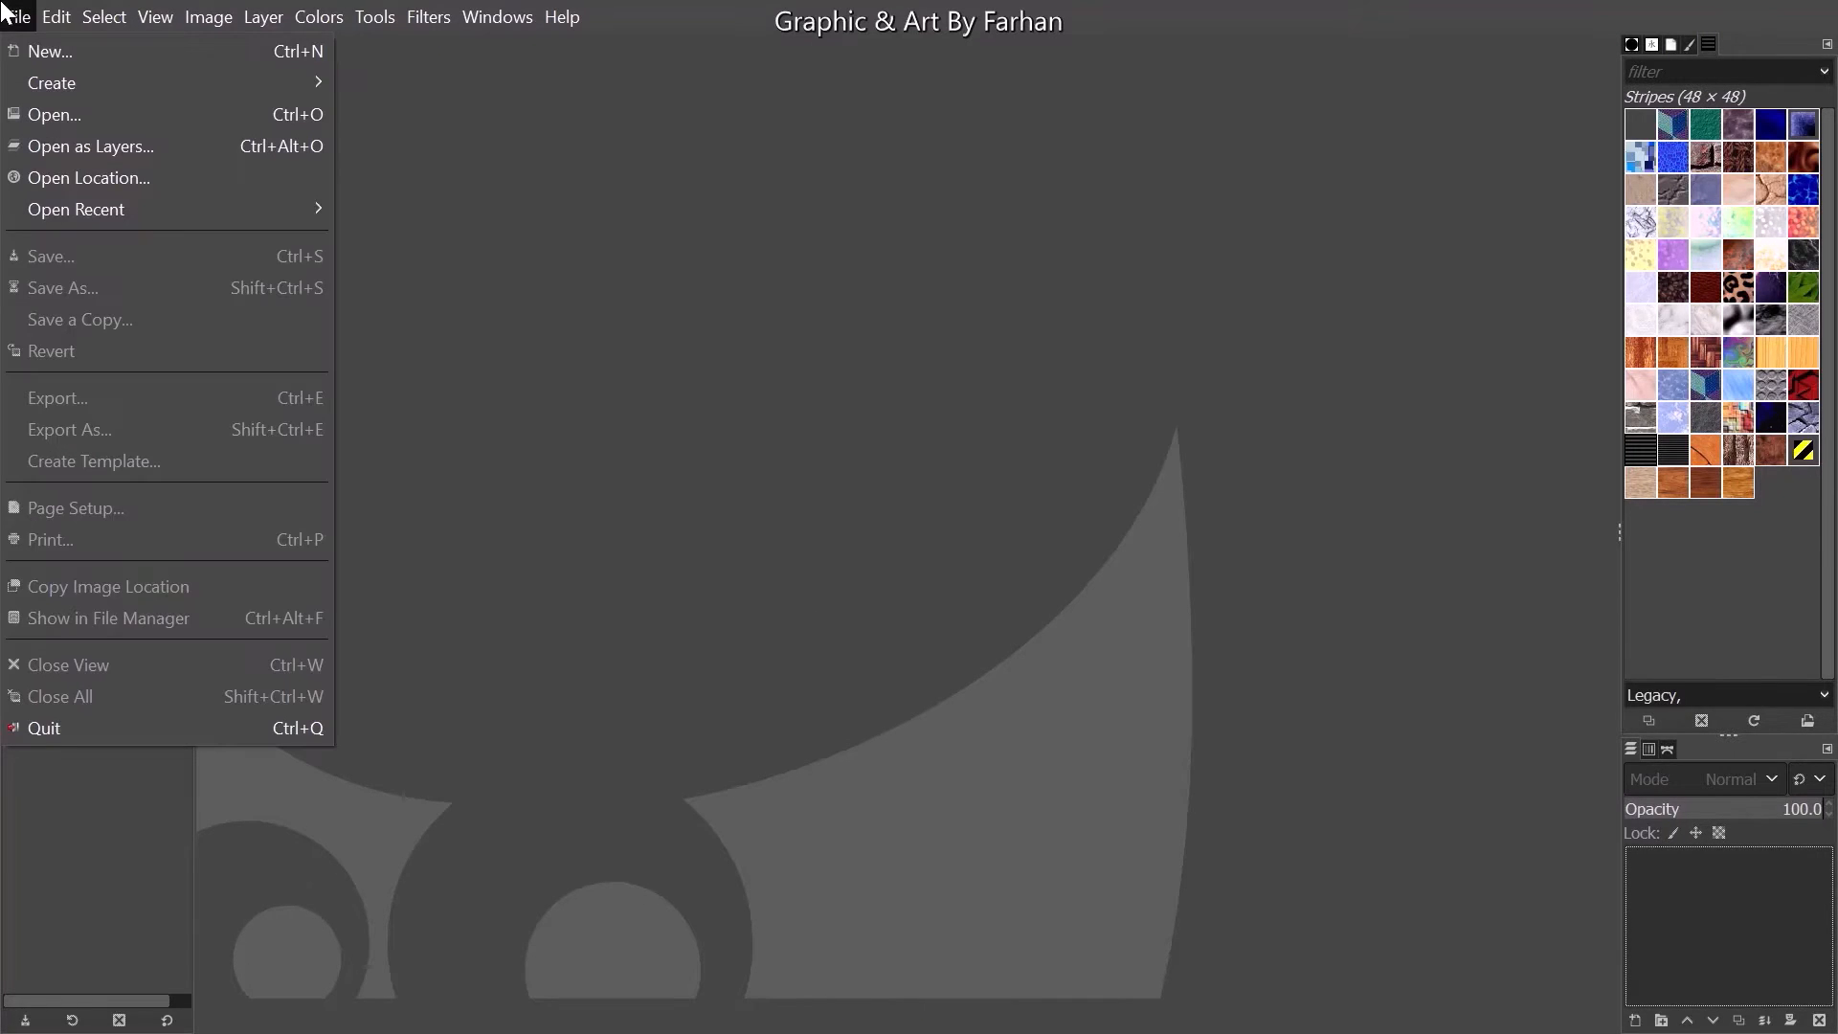
left_click(21, 52)
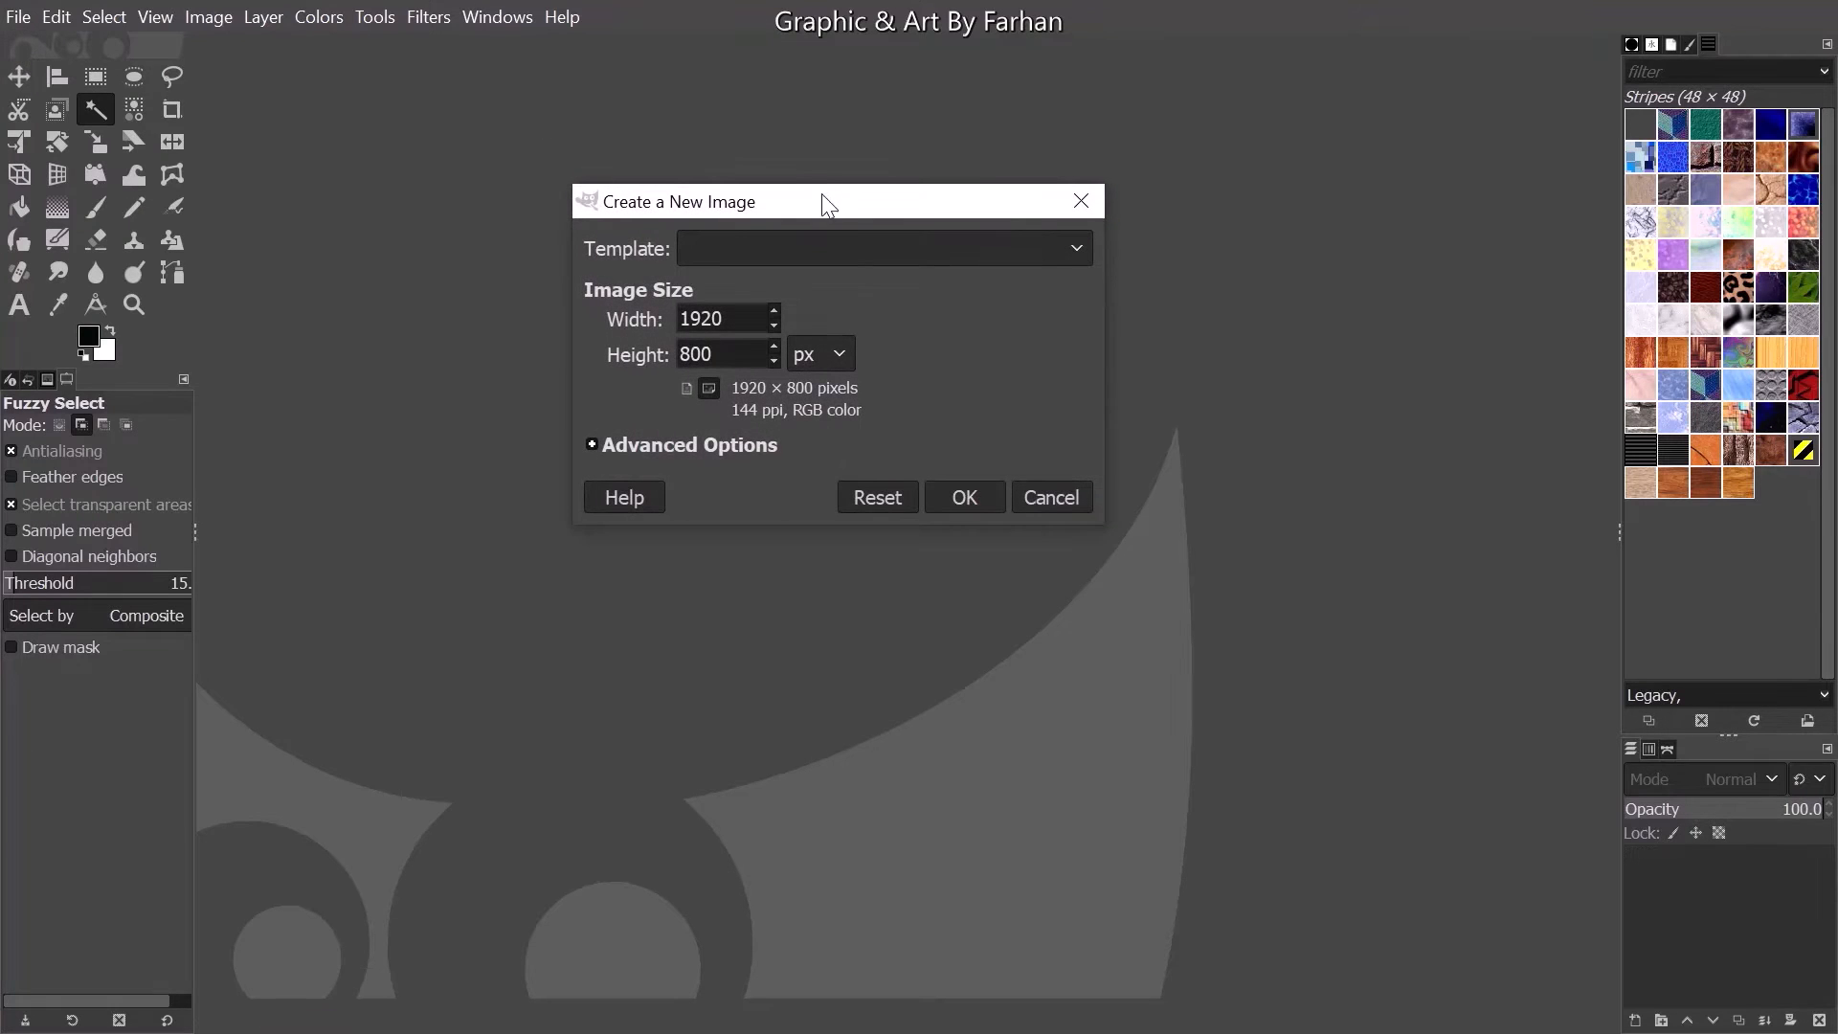
left_click_drag(824, 197, 839, 134)
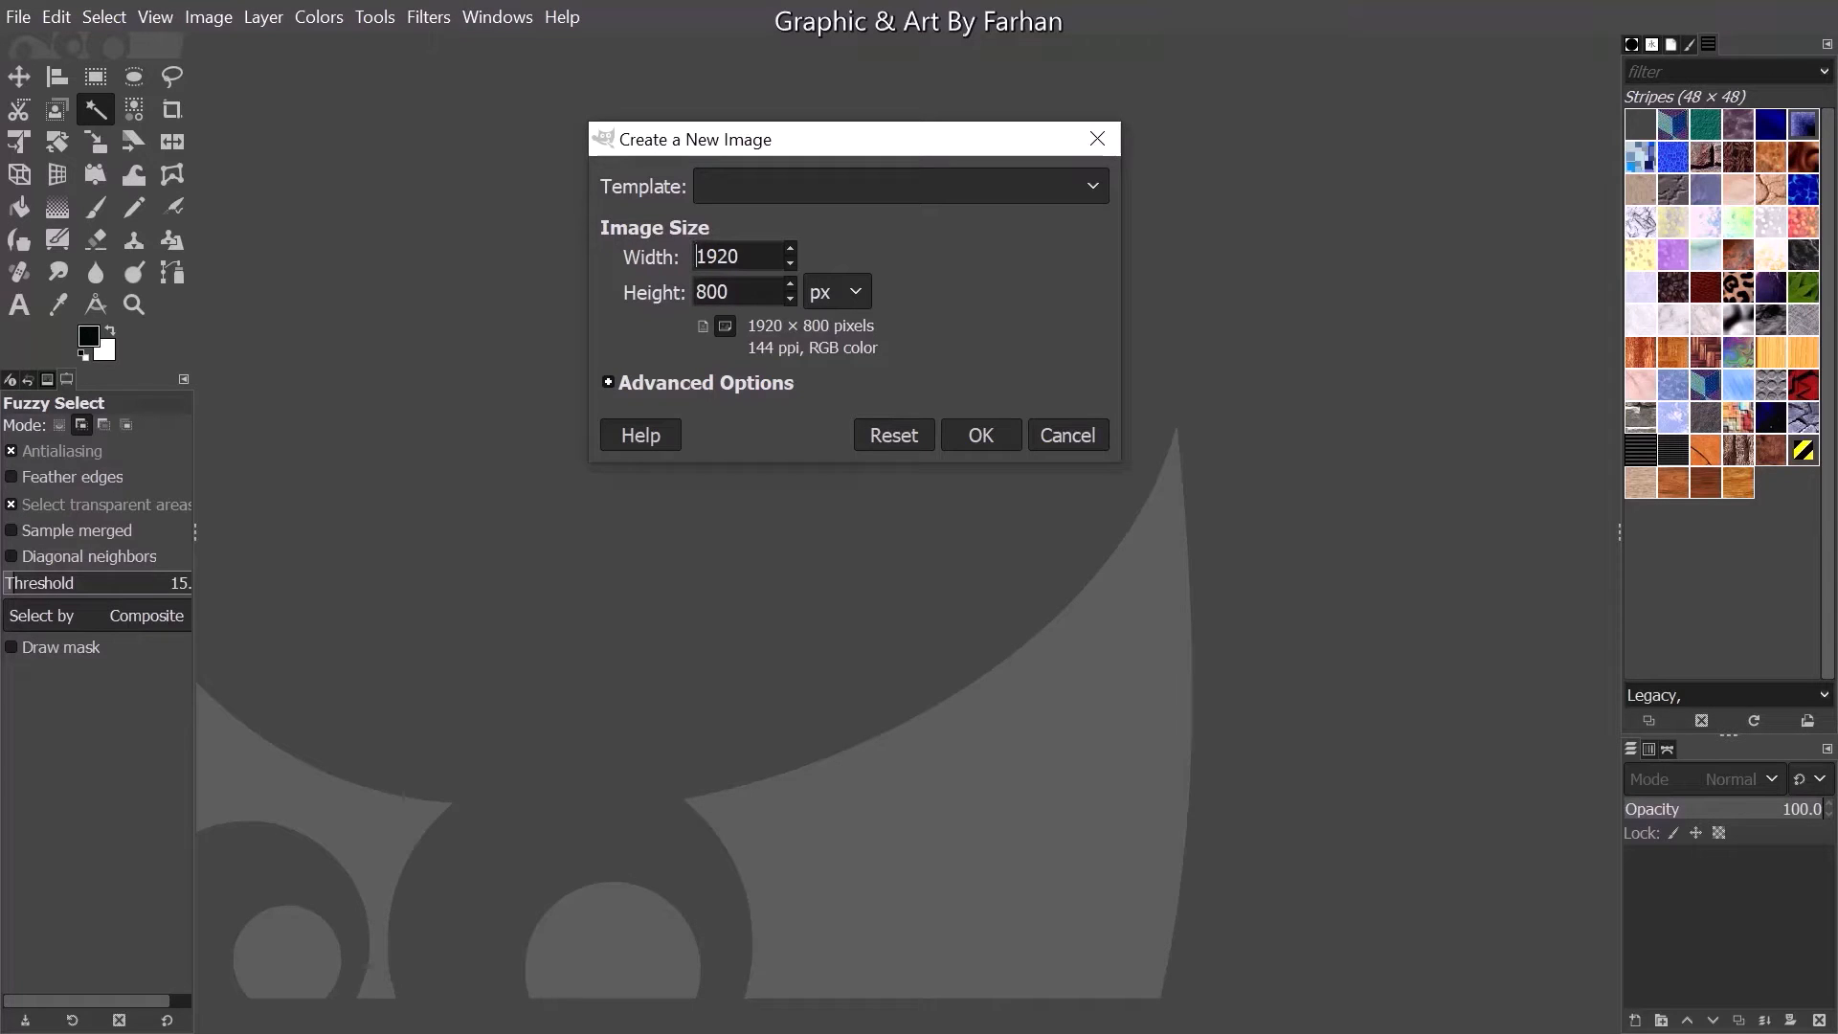
key("Tab")
left_click_drag(676, 136, 624, 51)
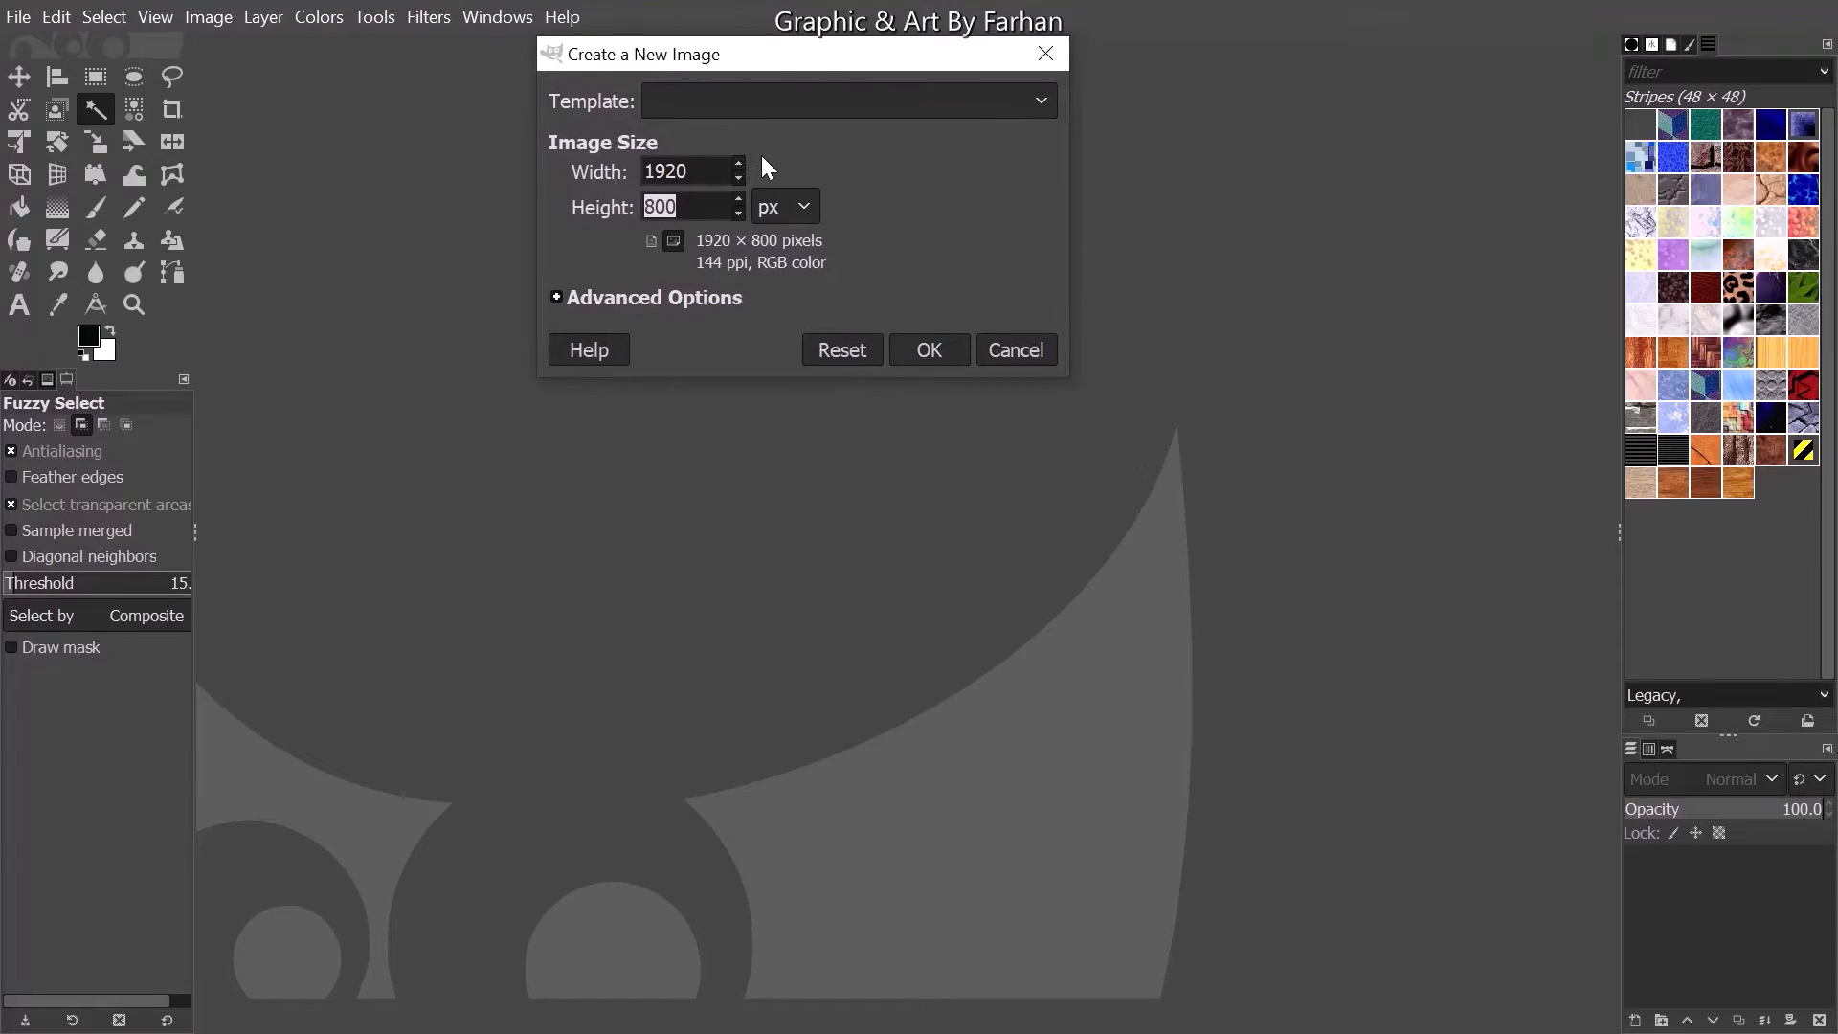
left_click(946, 345)
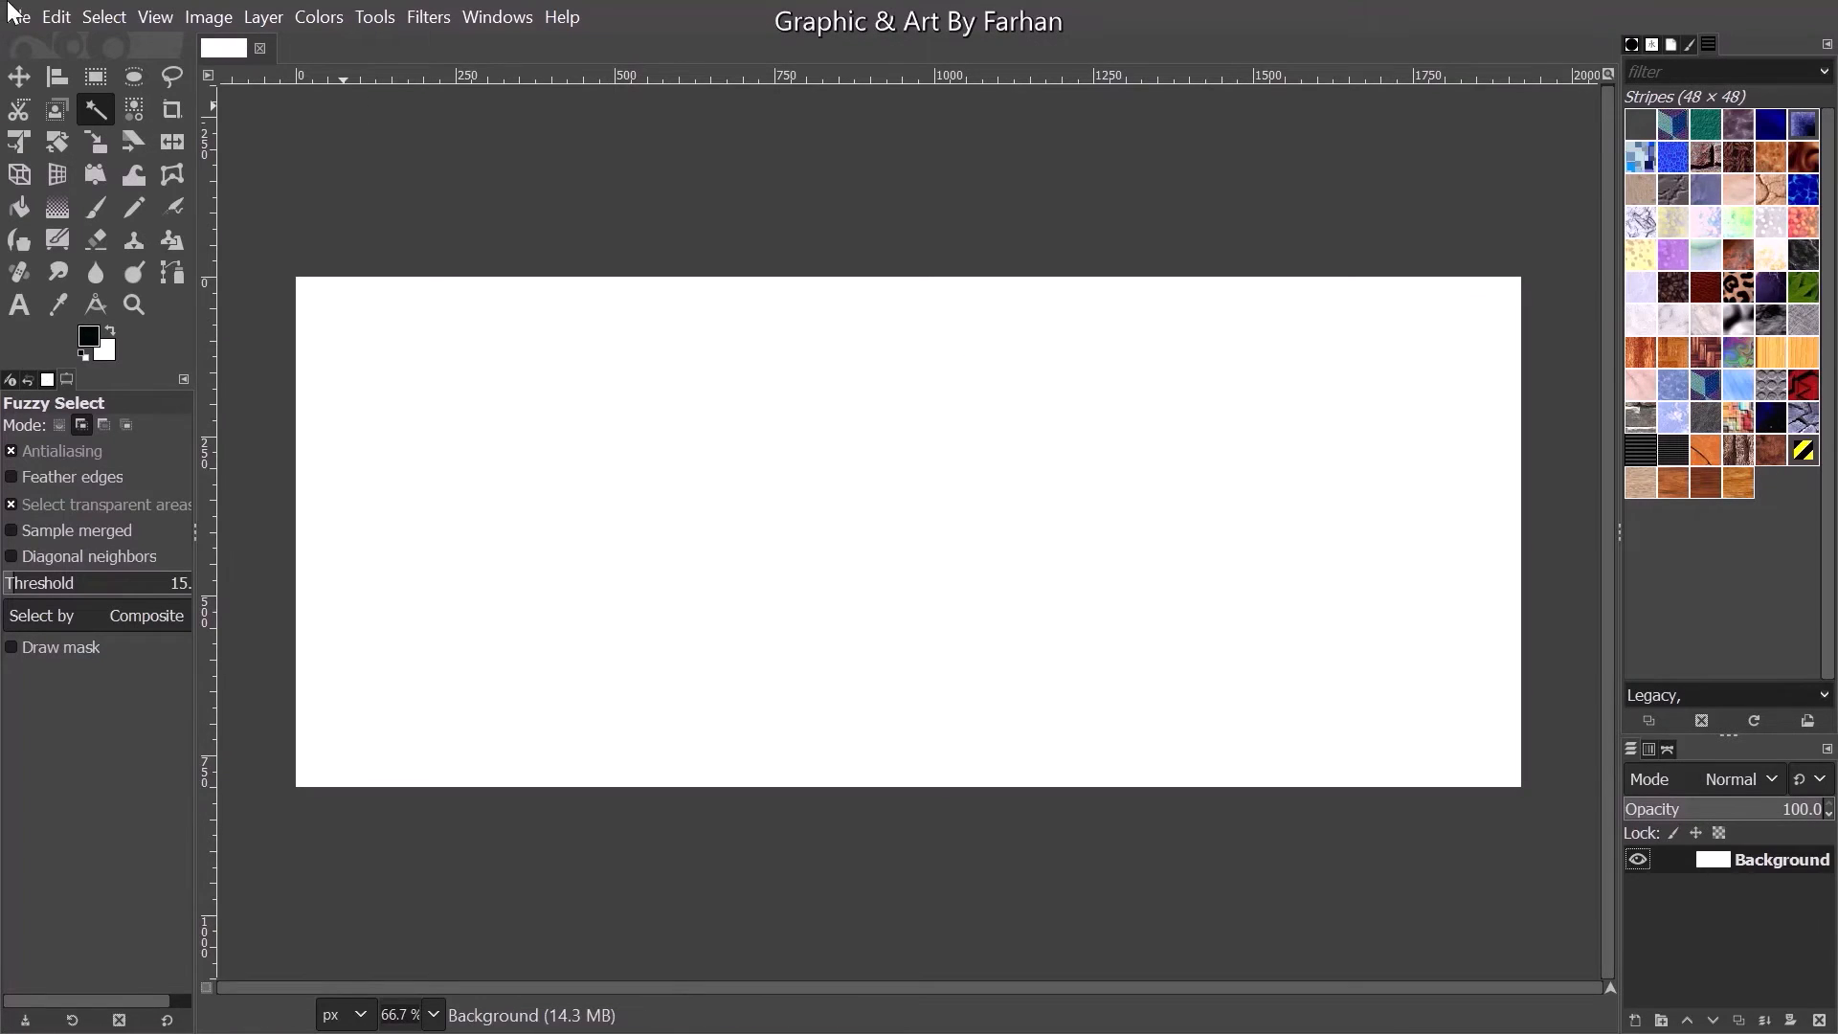
left_click(54, 16)
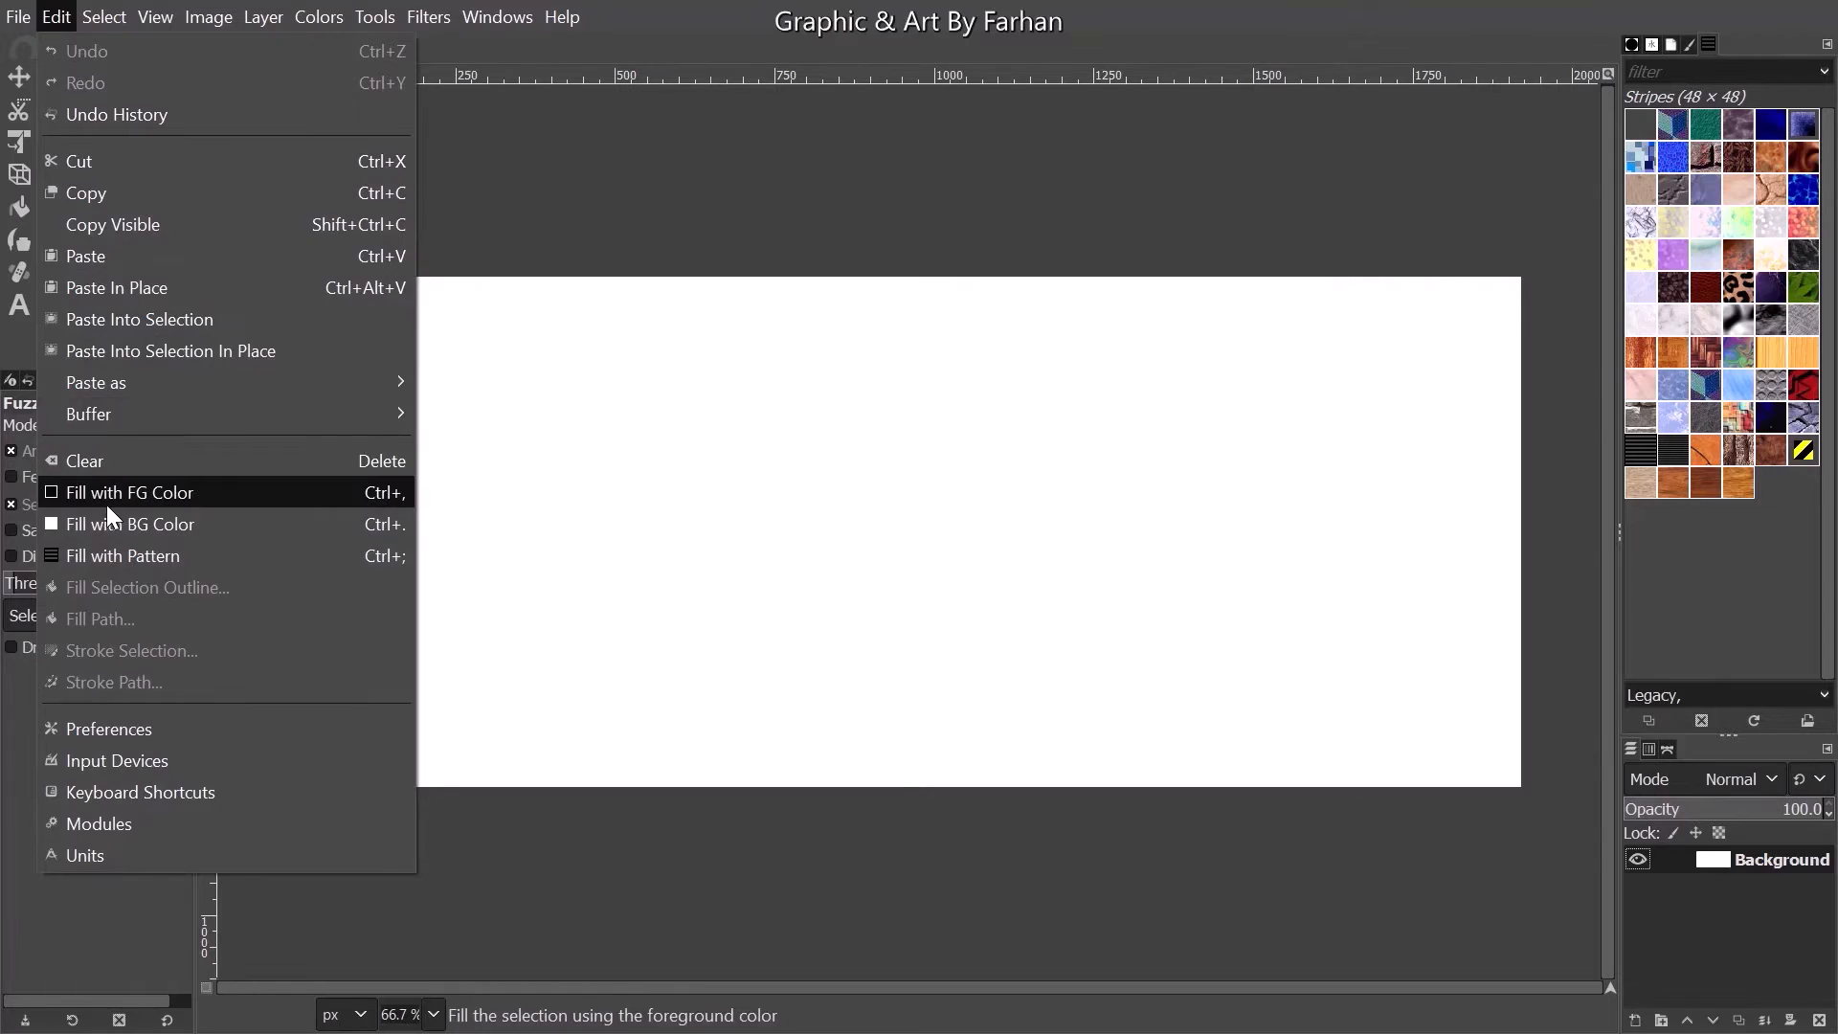
left_click(106, 498)
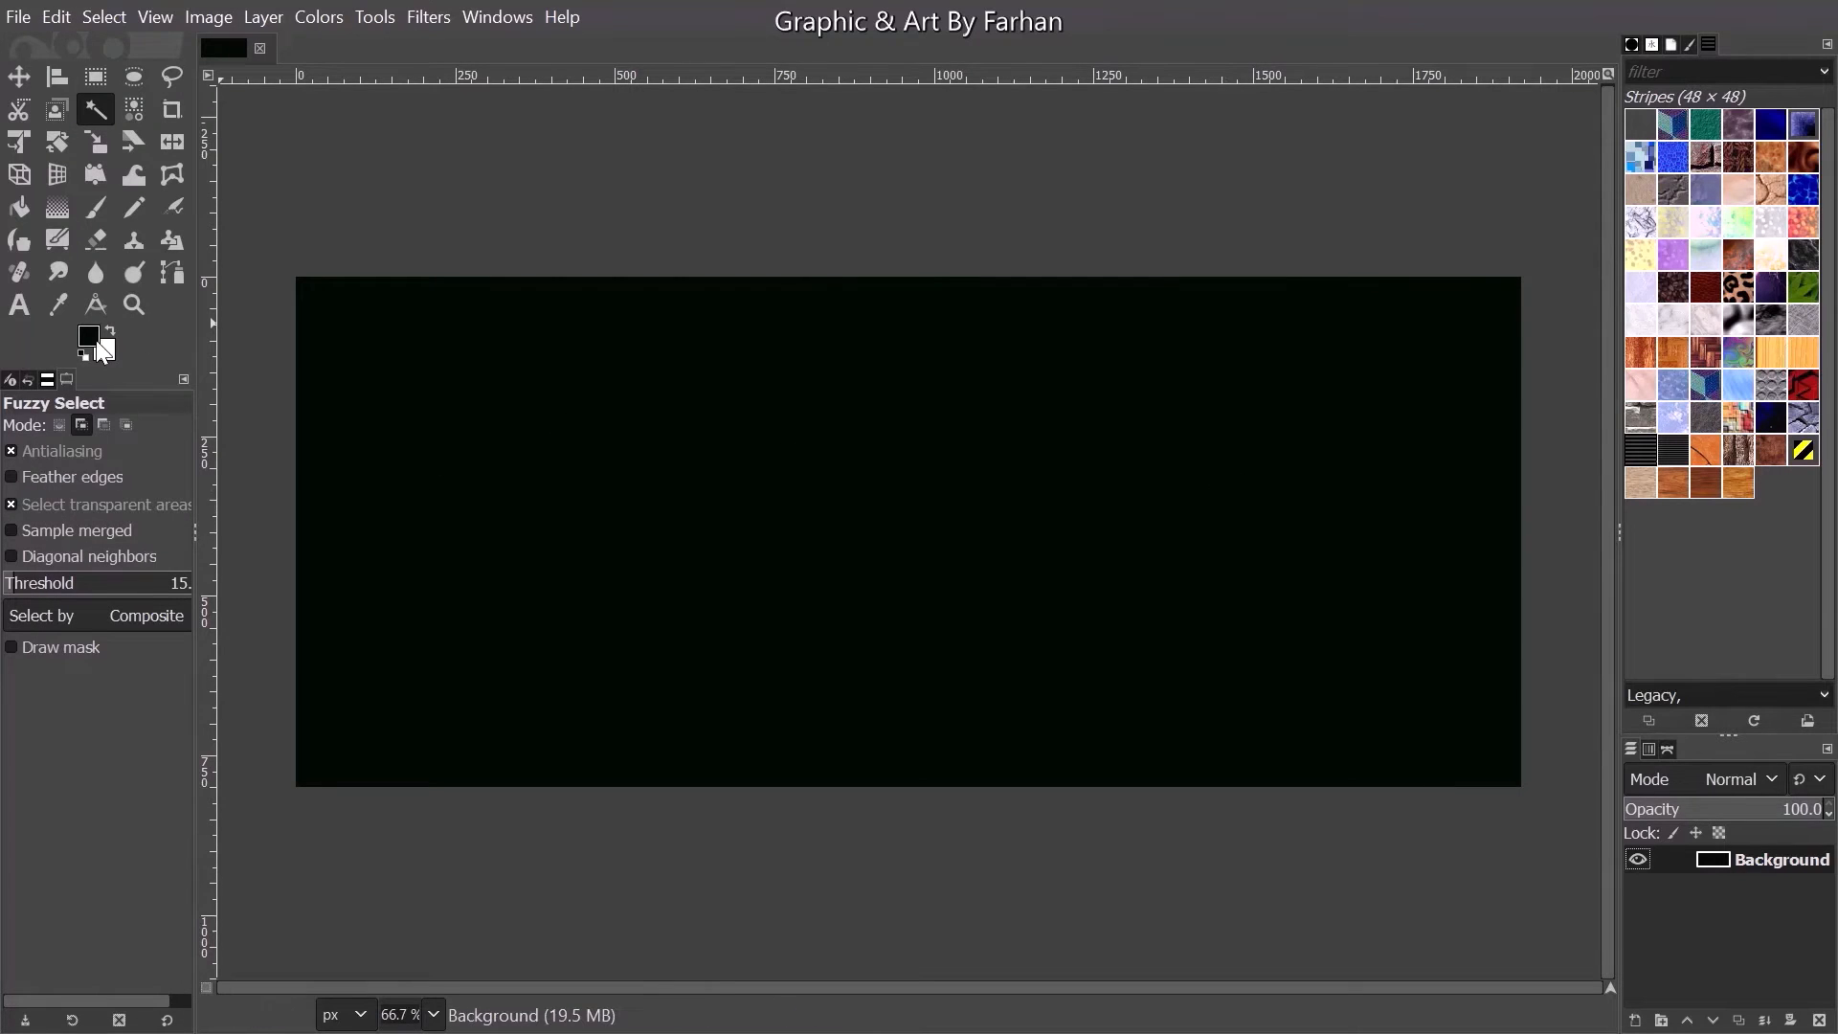
- Open Loki 1.png from the Loki Customized folder as a new layer over the black background
left_click(5, 13)
left_click(6, 14)
left_click(7, 16)
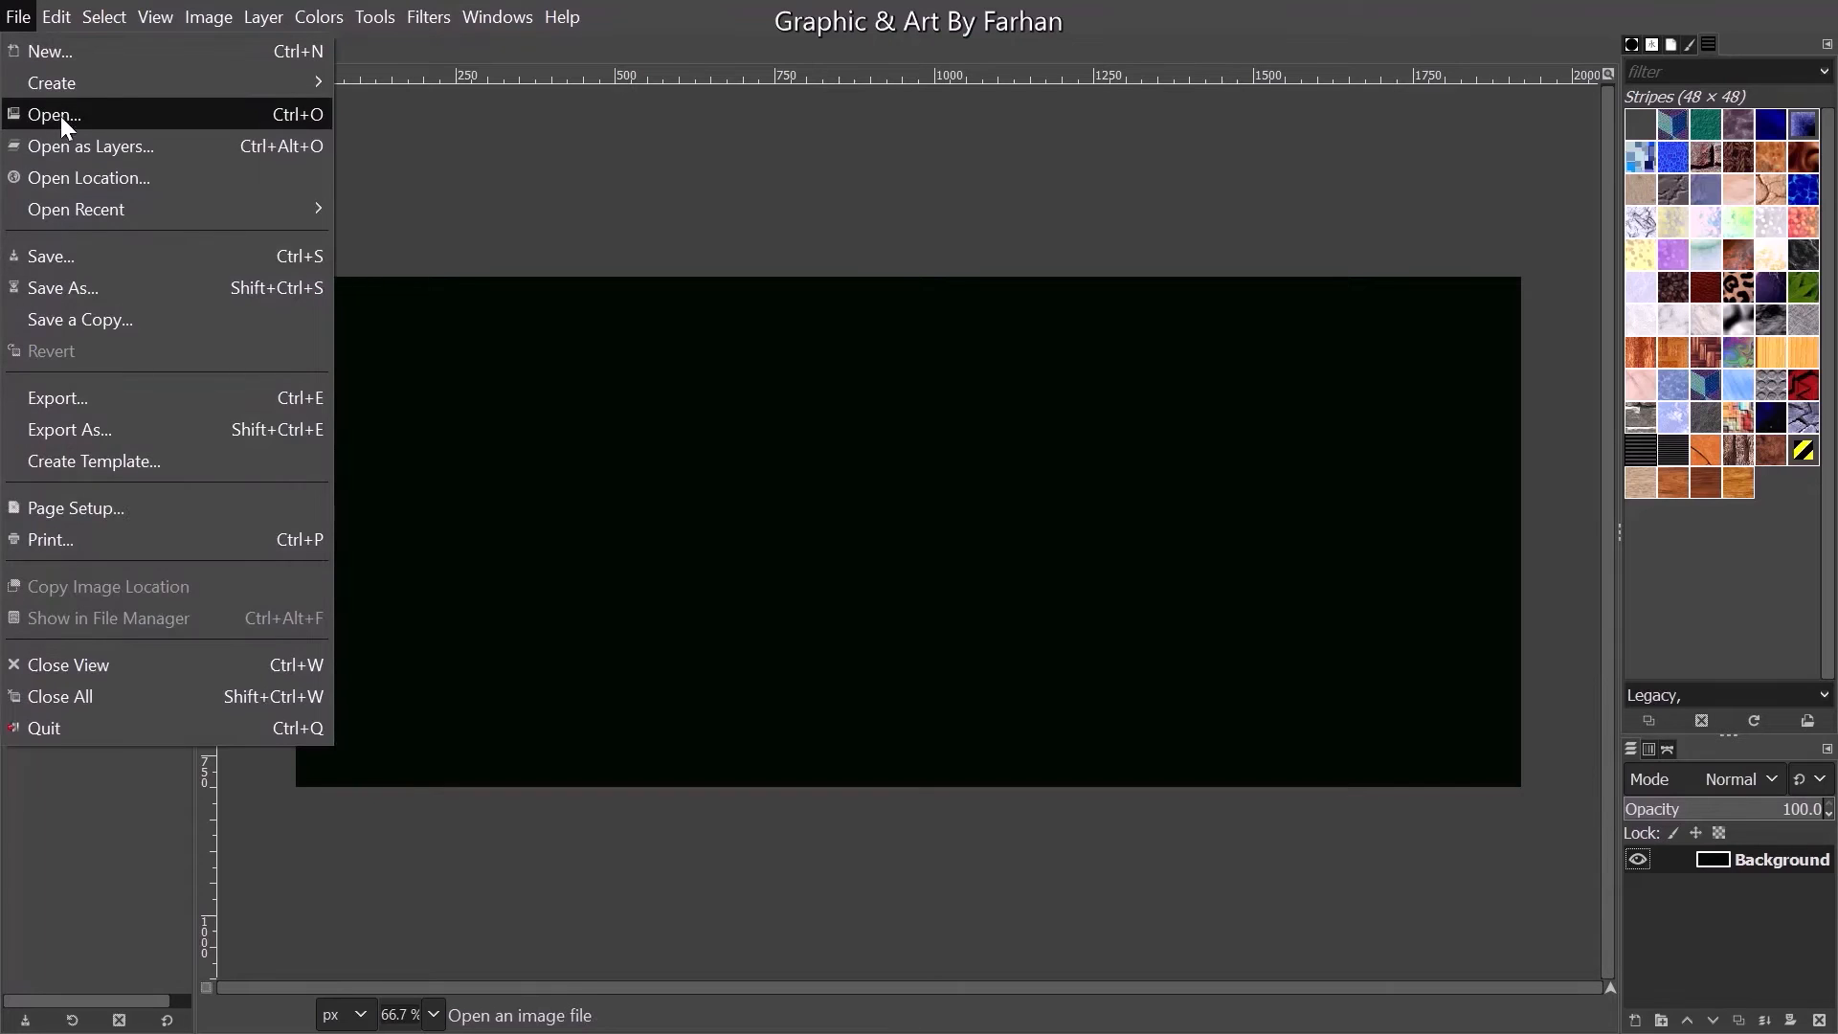
left_click(71, 140)
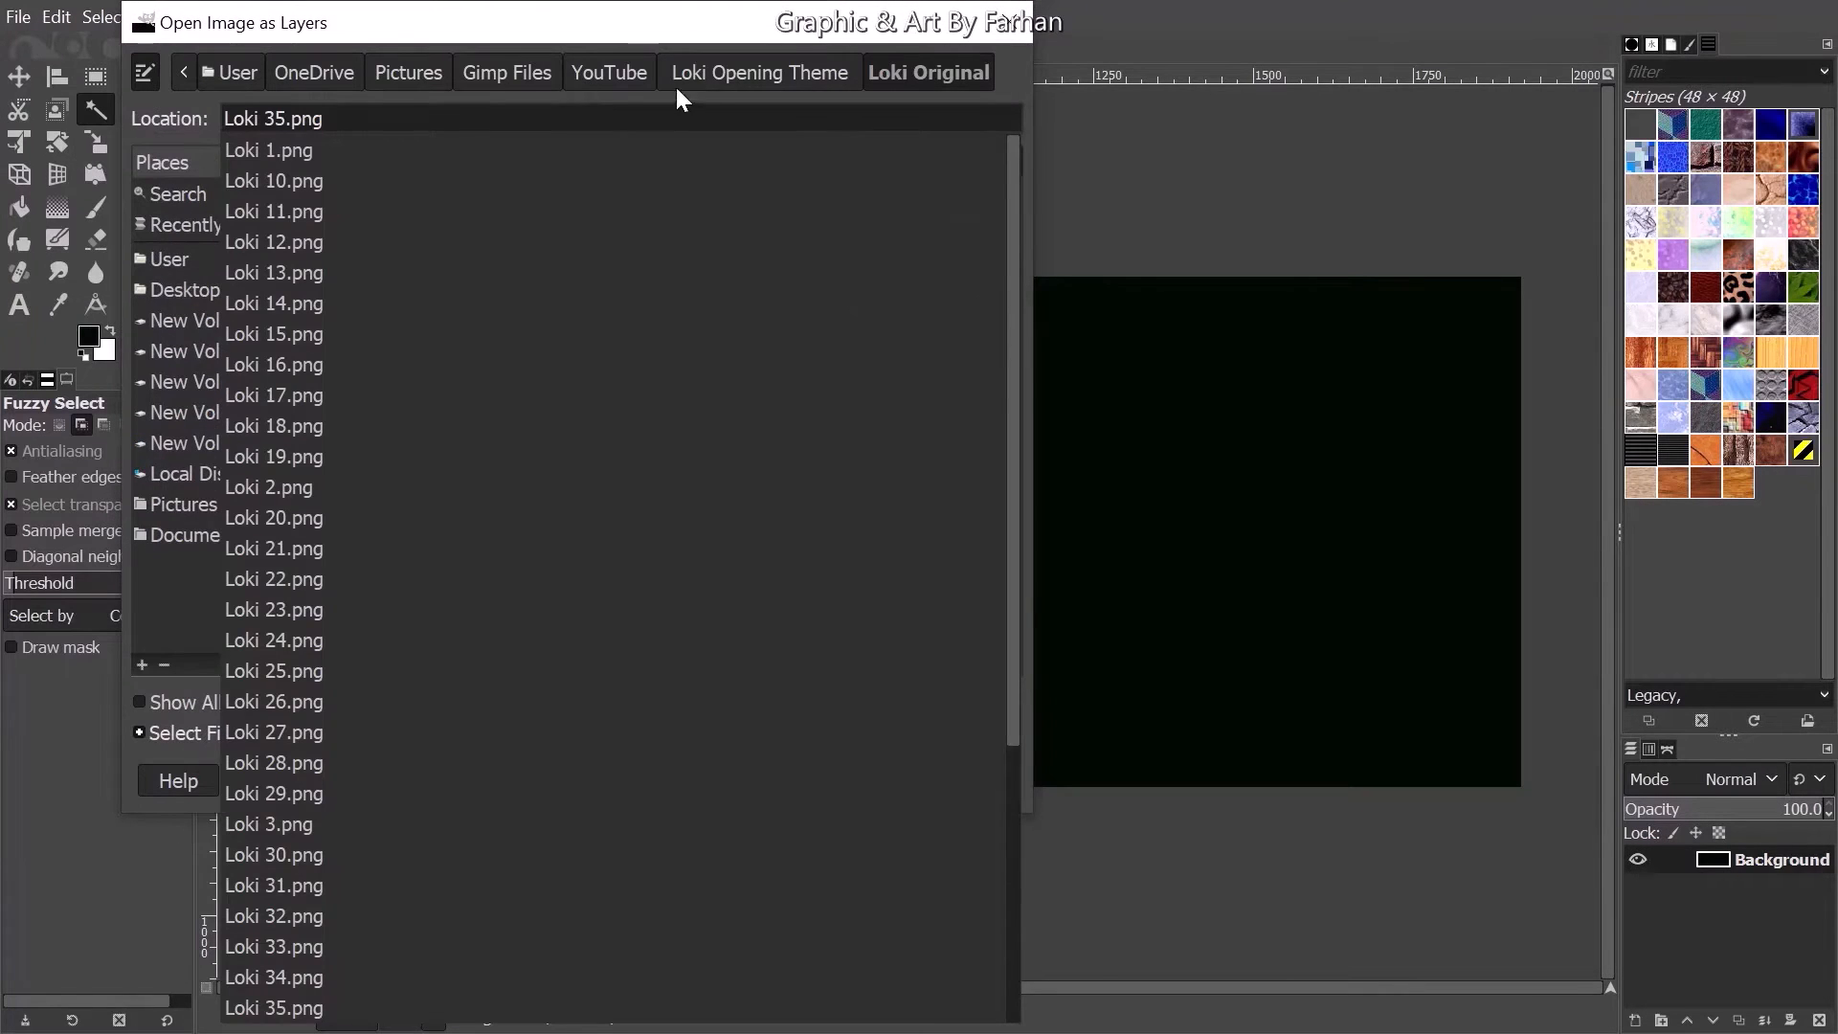
left_click(712, 66)
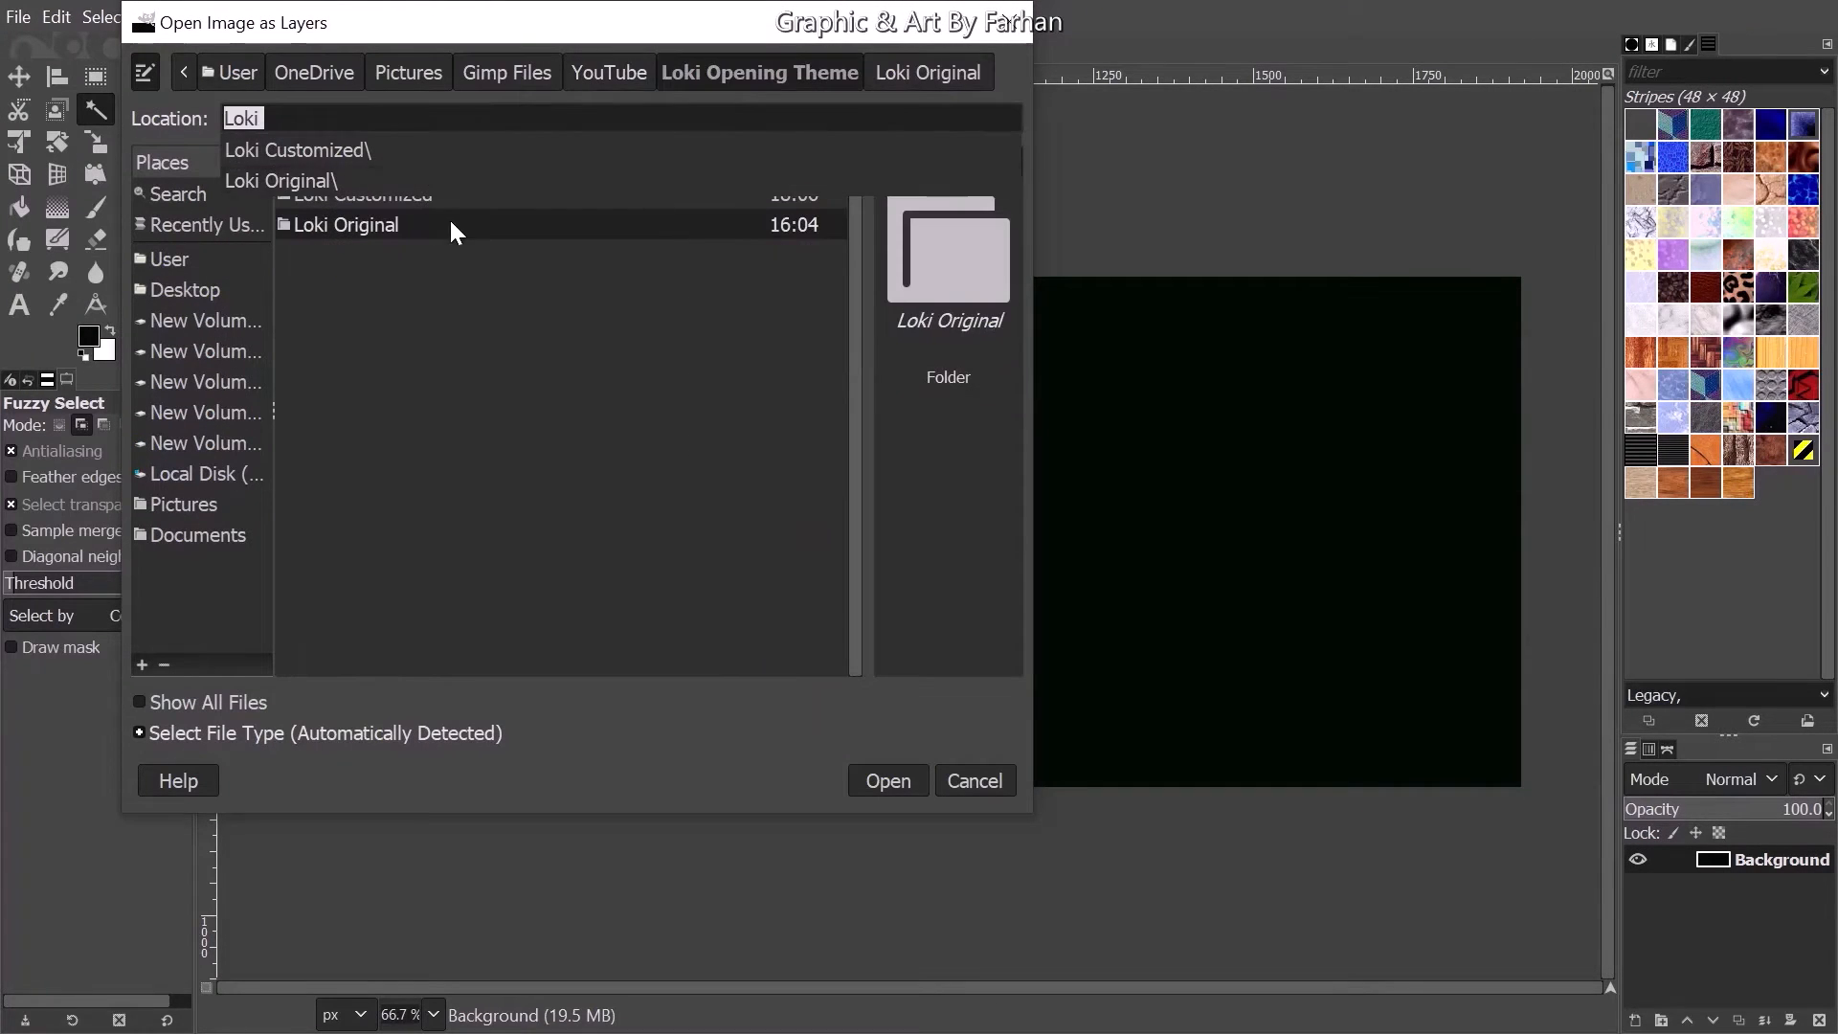
double_click(424, 198)
left_click(376, 193)
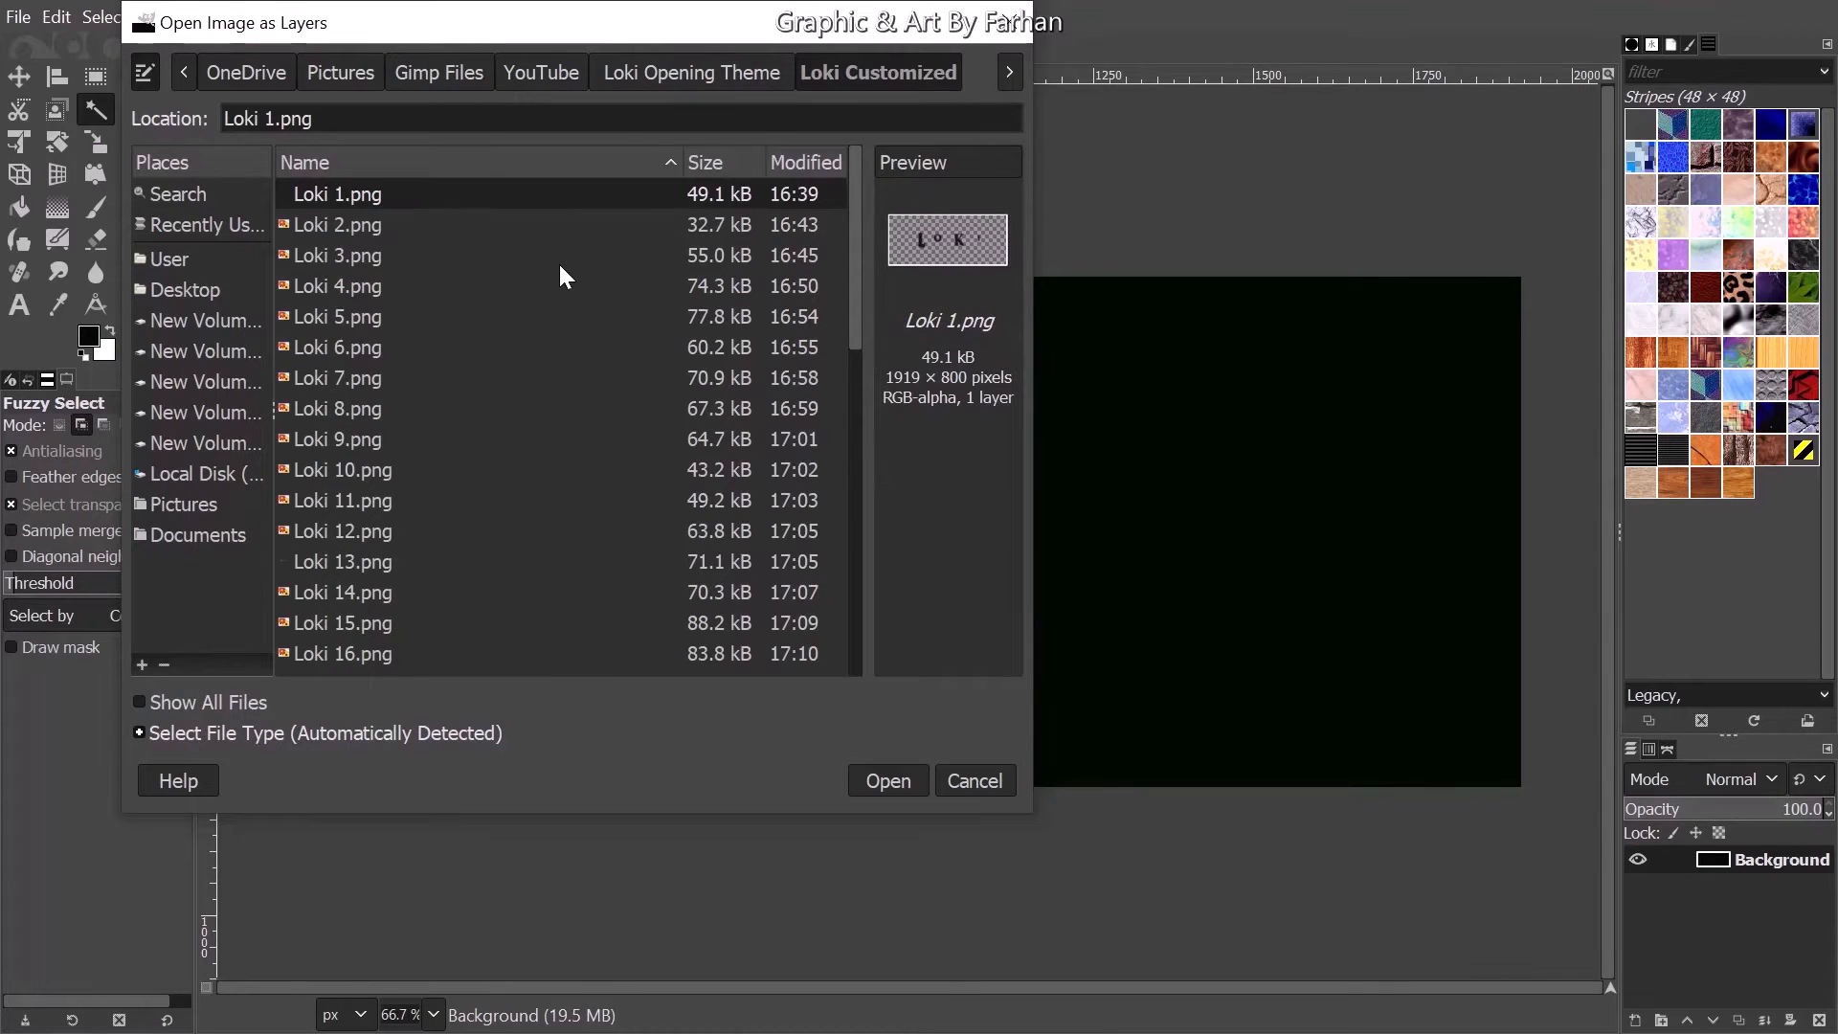
left_click(883, 780)
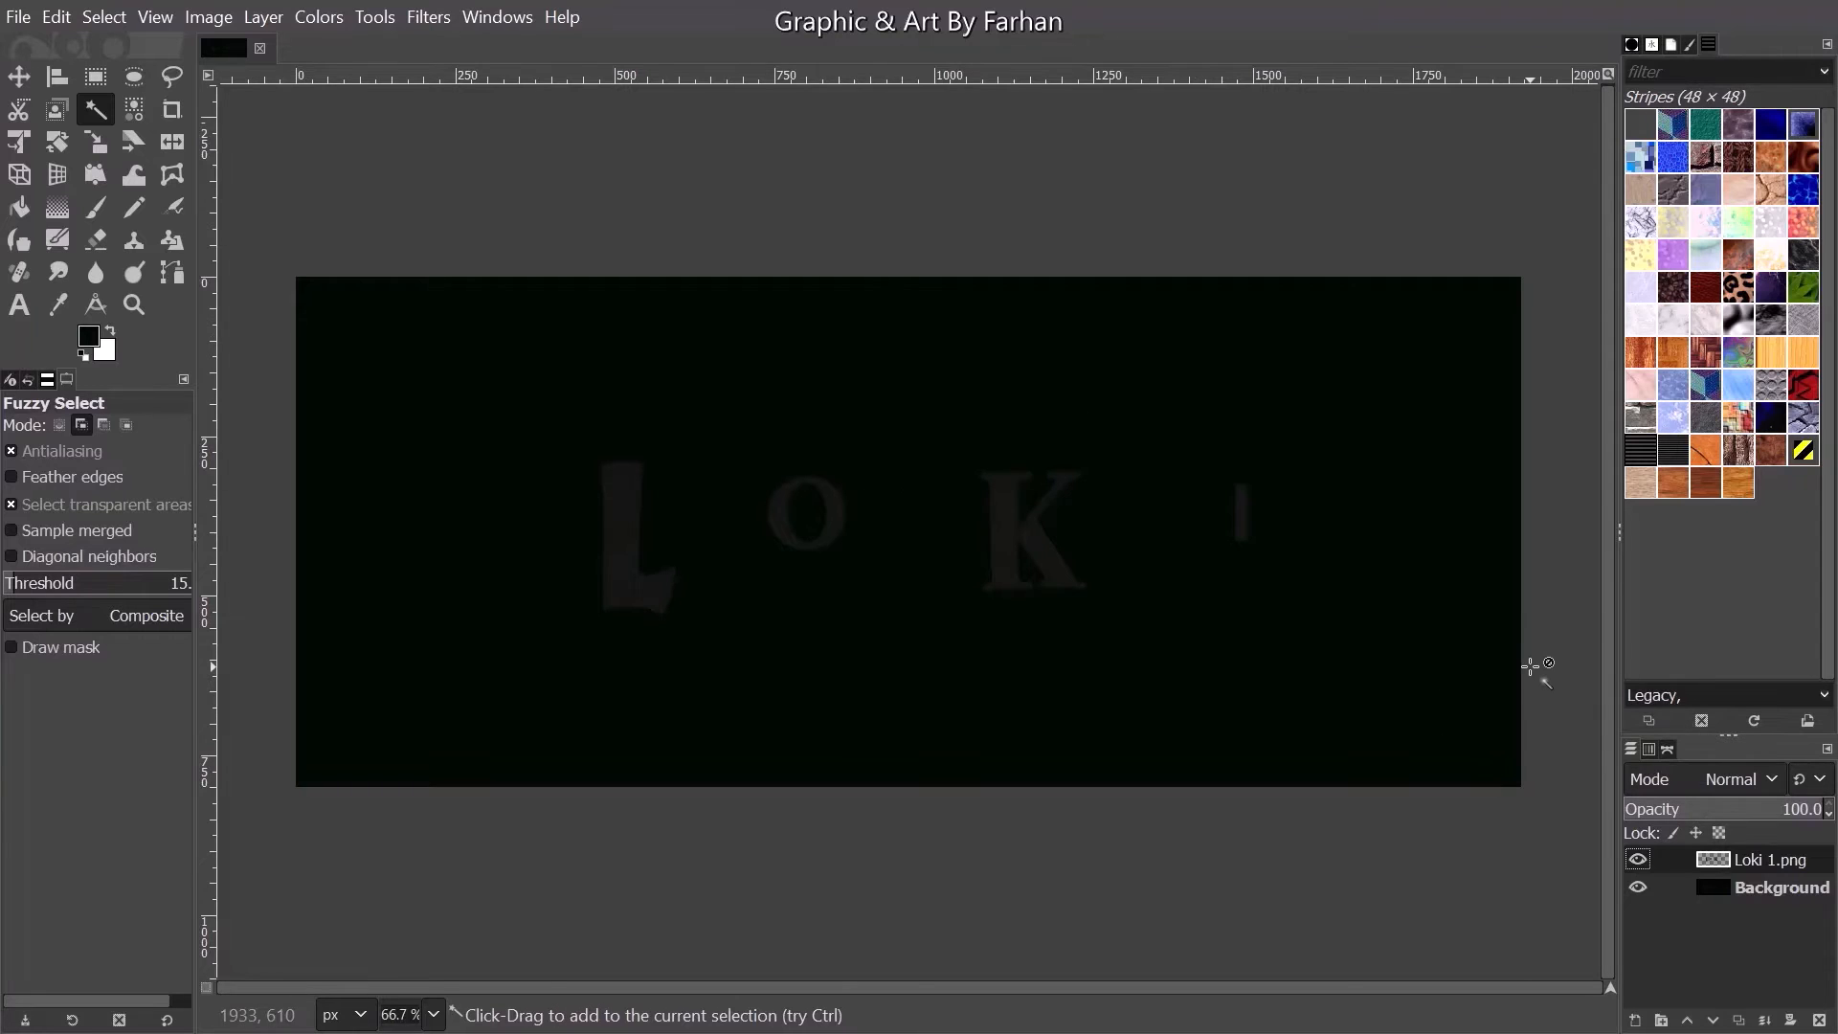
- Start exporting the image and create a new folder named LOKI inside the Loki Opening Theme folder
left_click(17, 17)
left_click(21, 418)
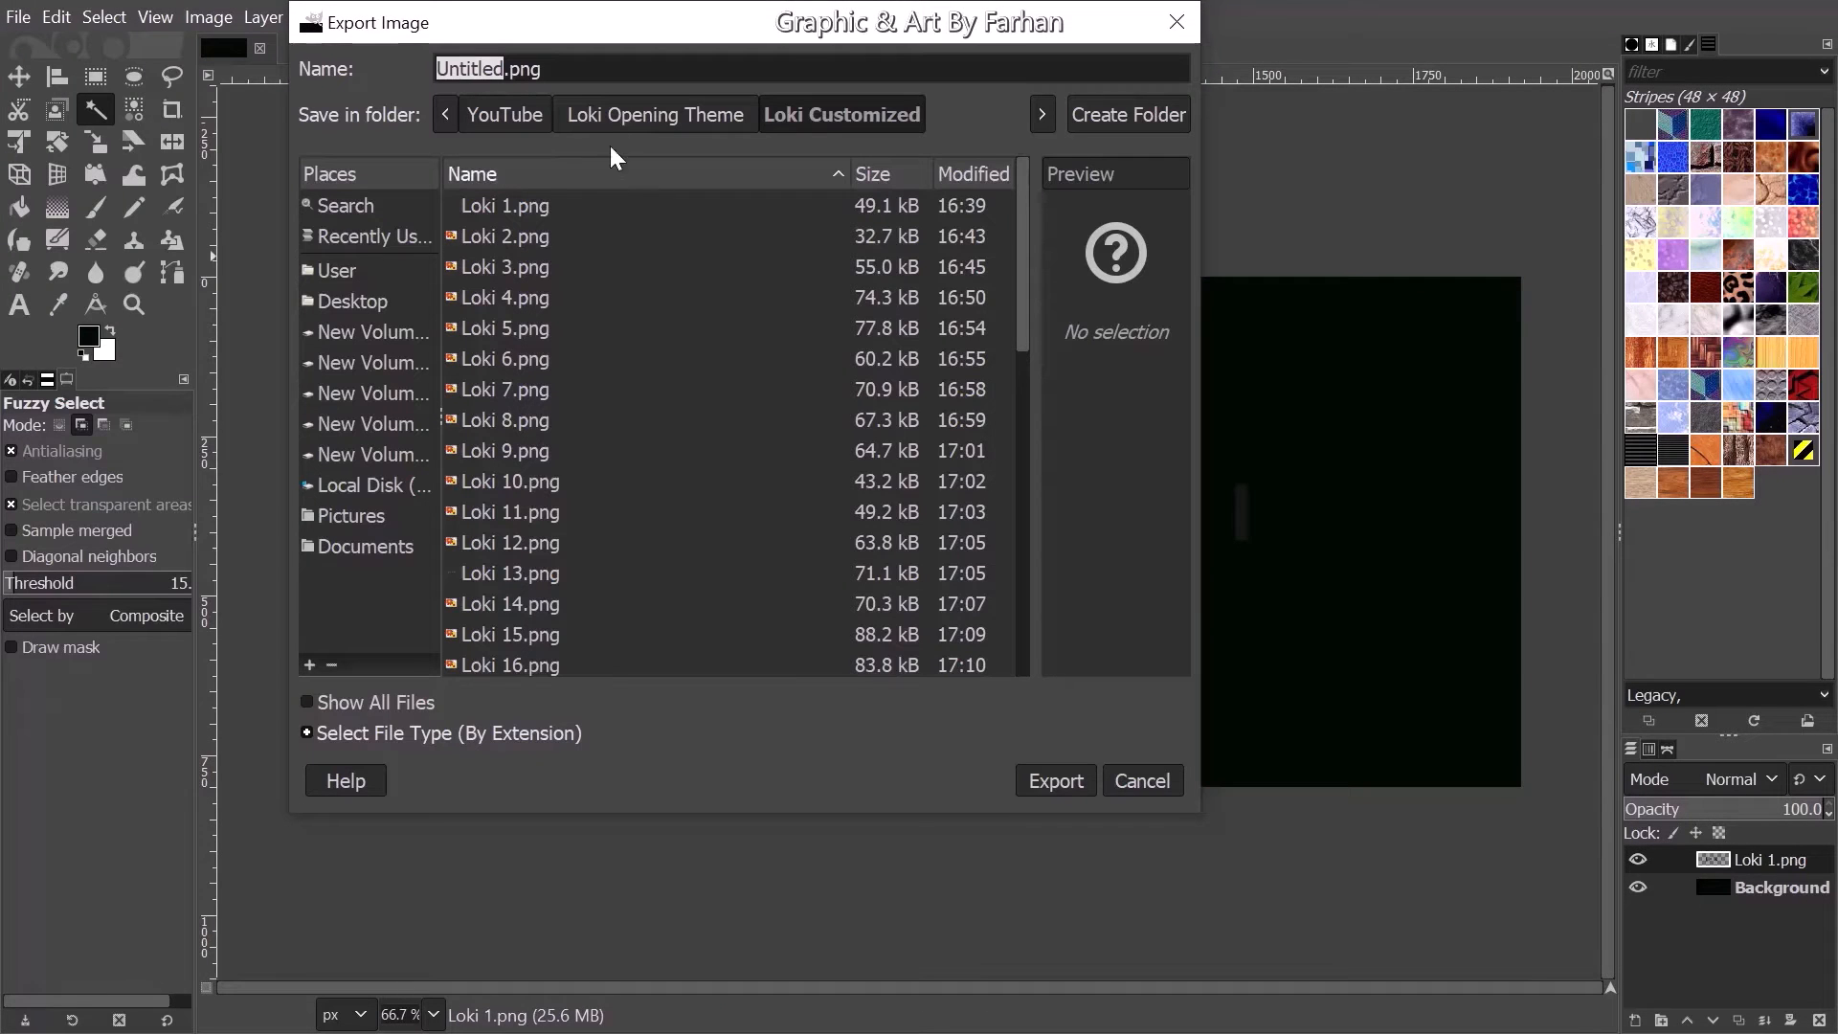
left_click(620, 112)
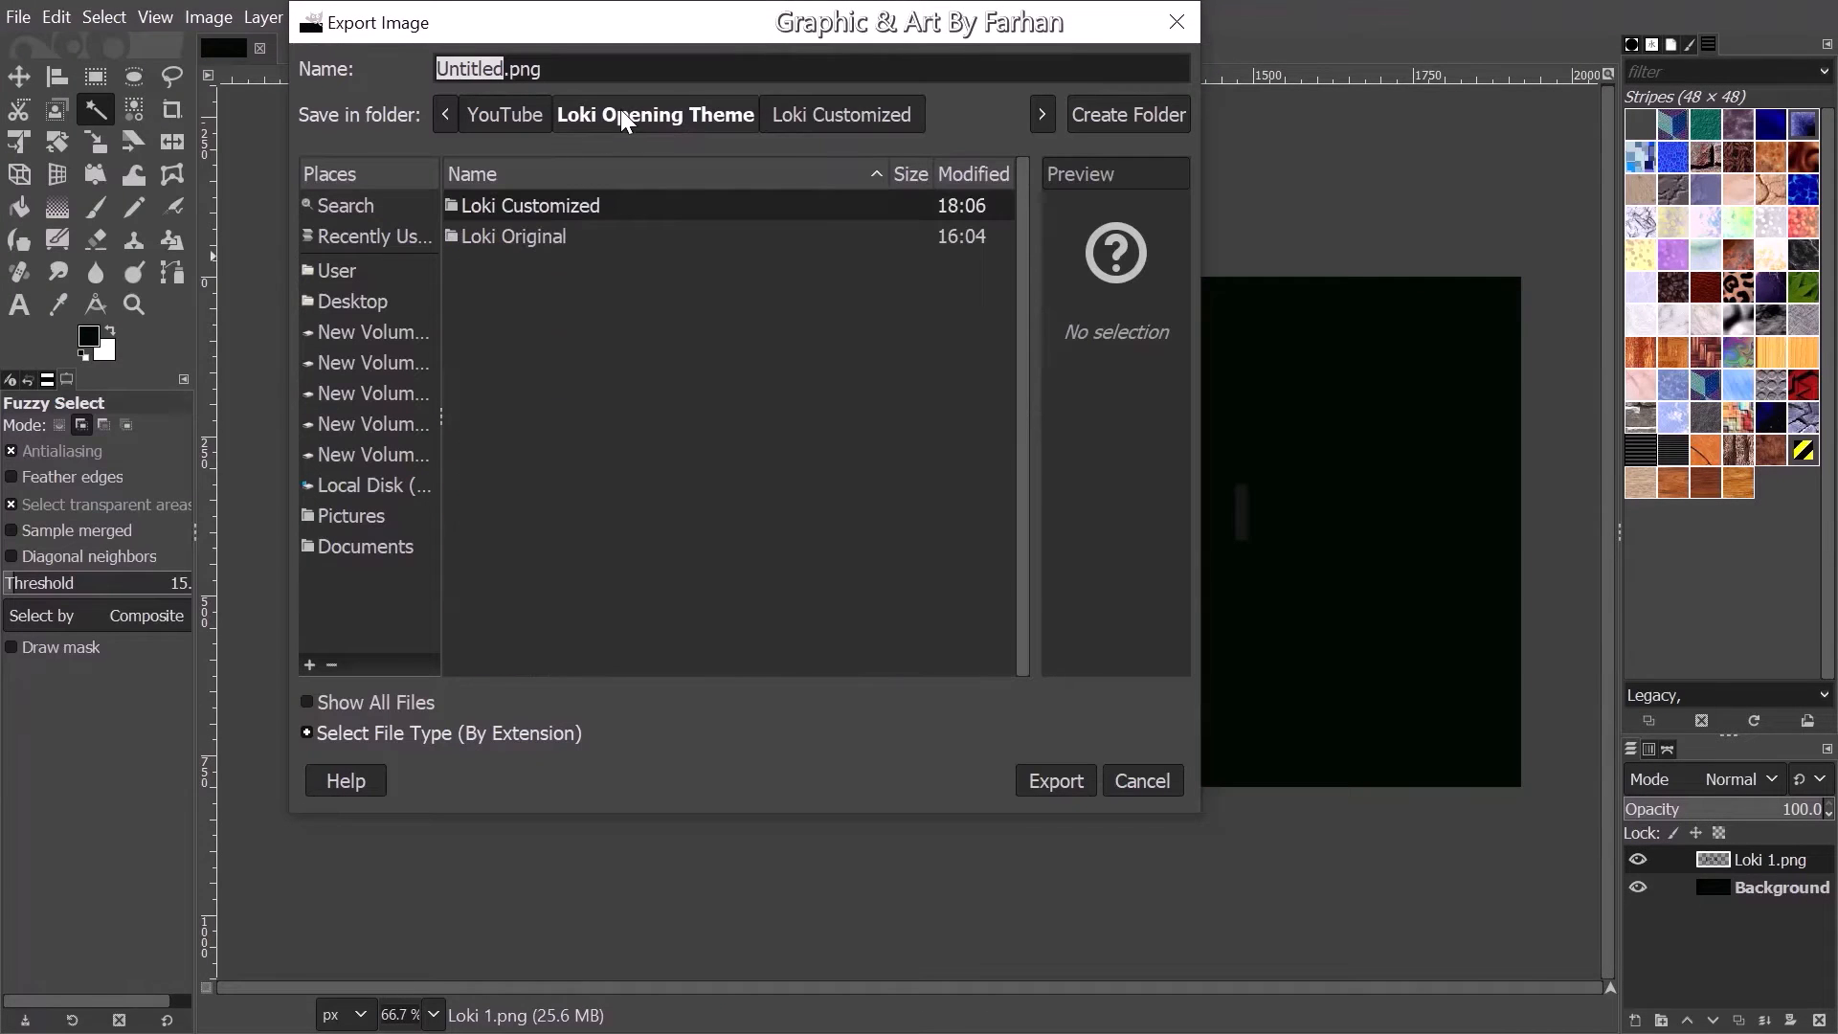
left_click(1117, 107)
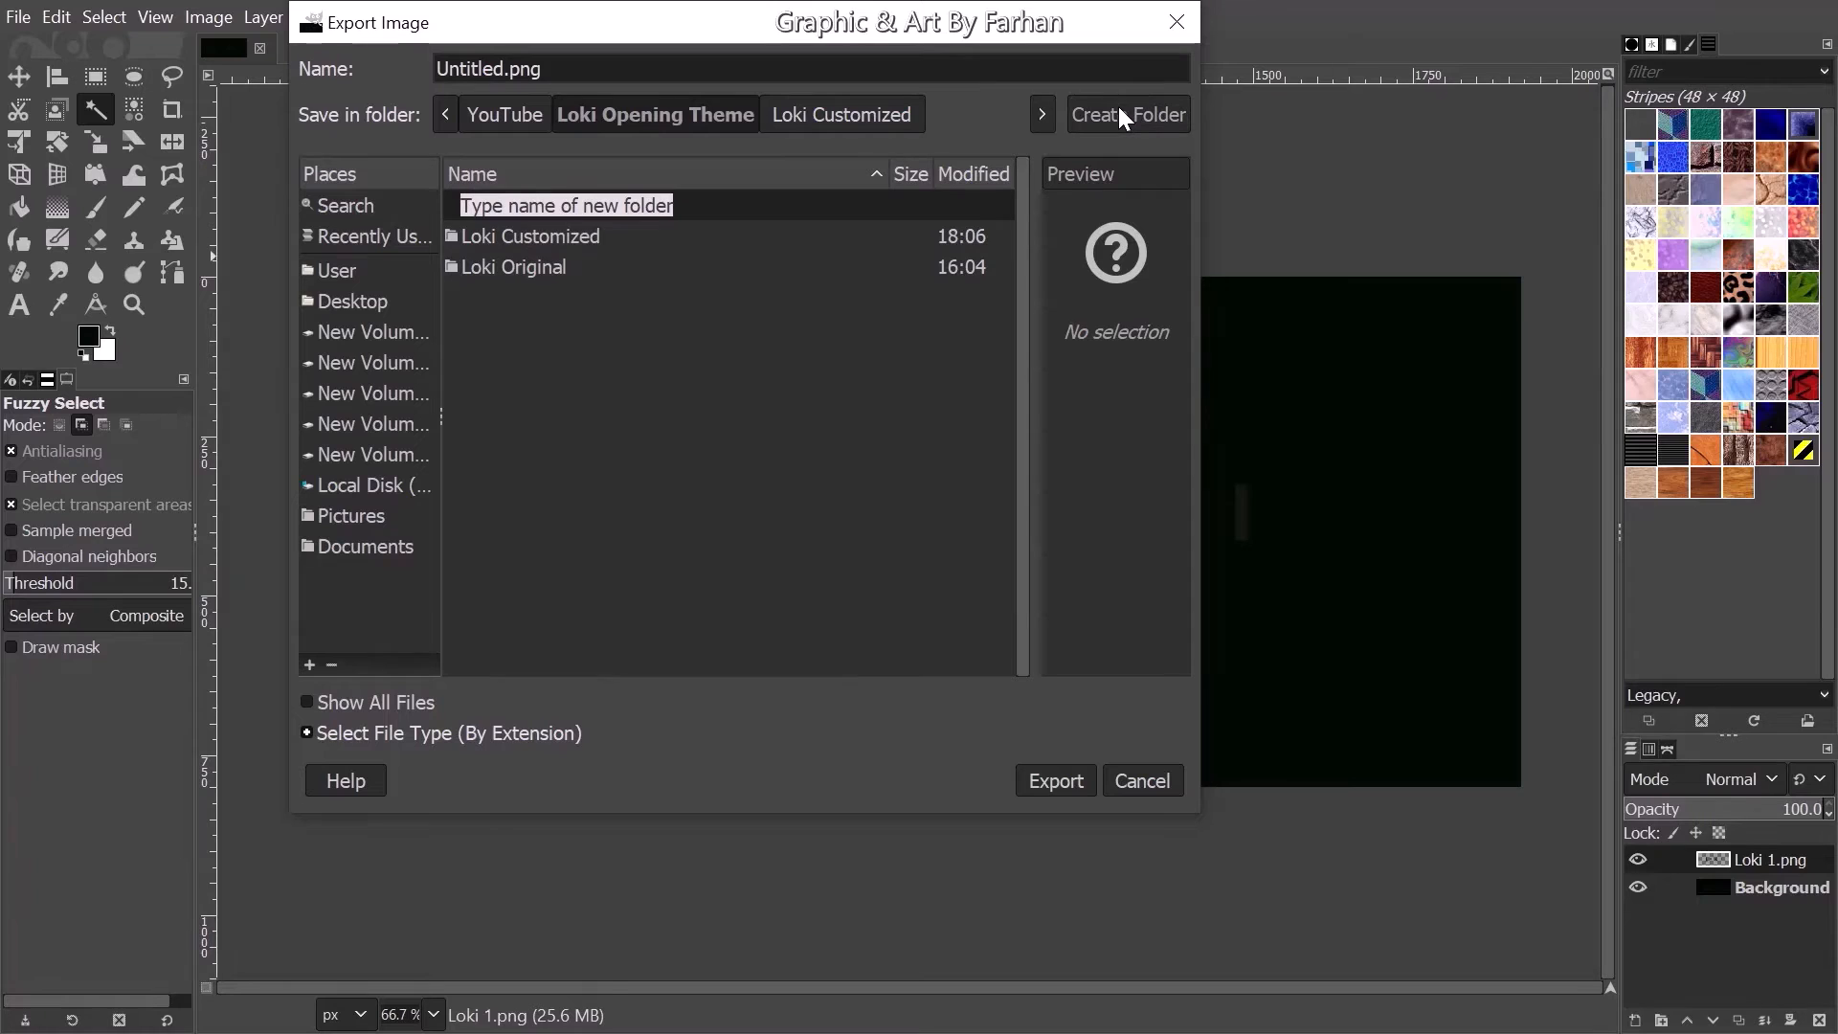
type("LO")
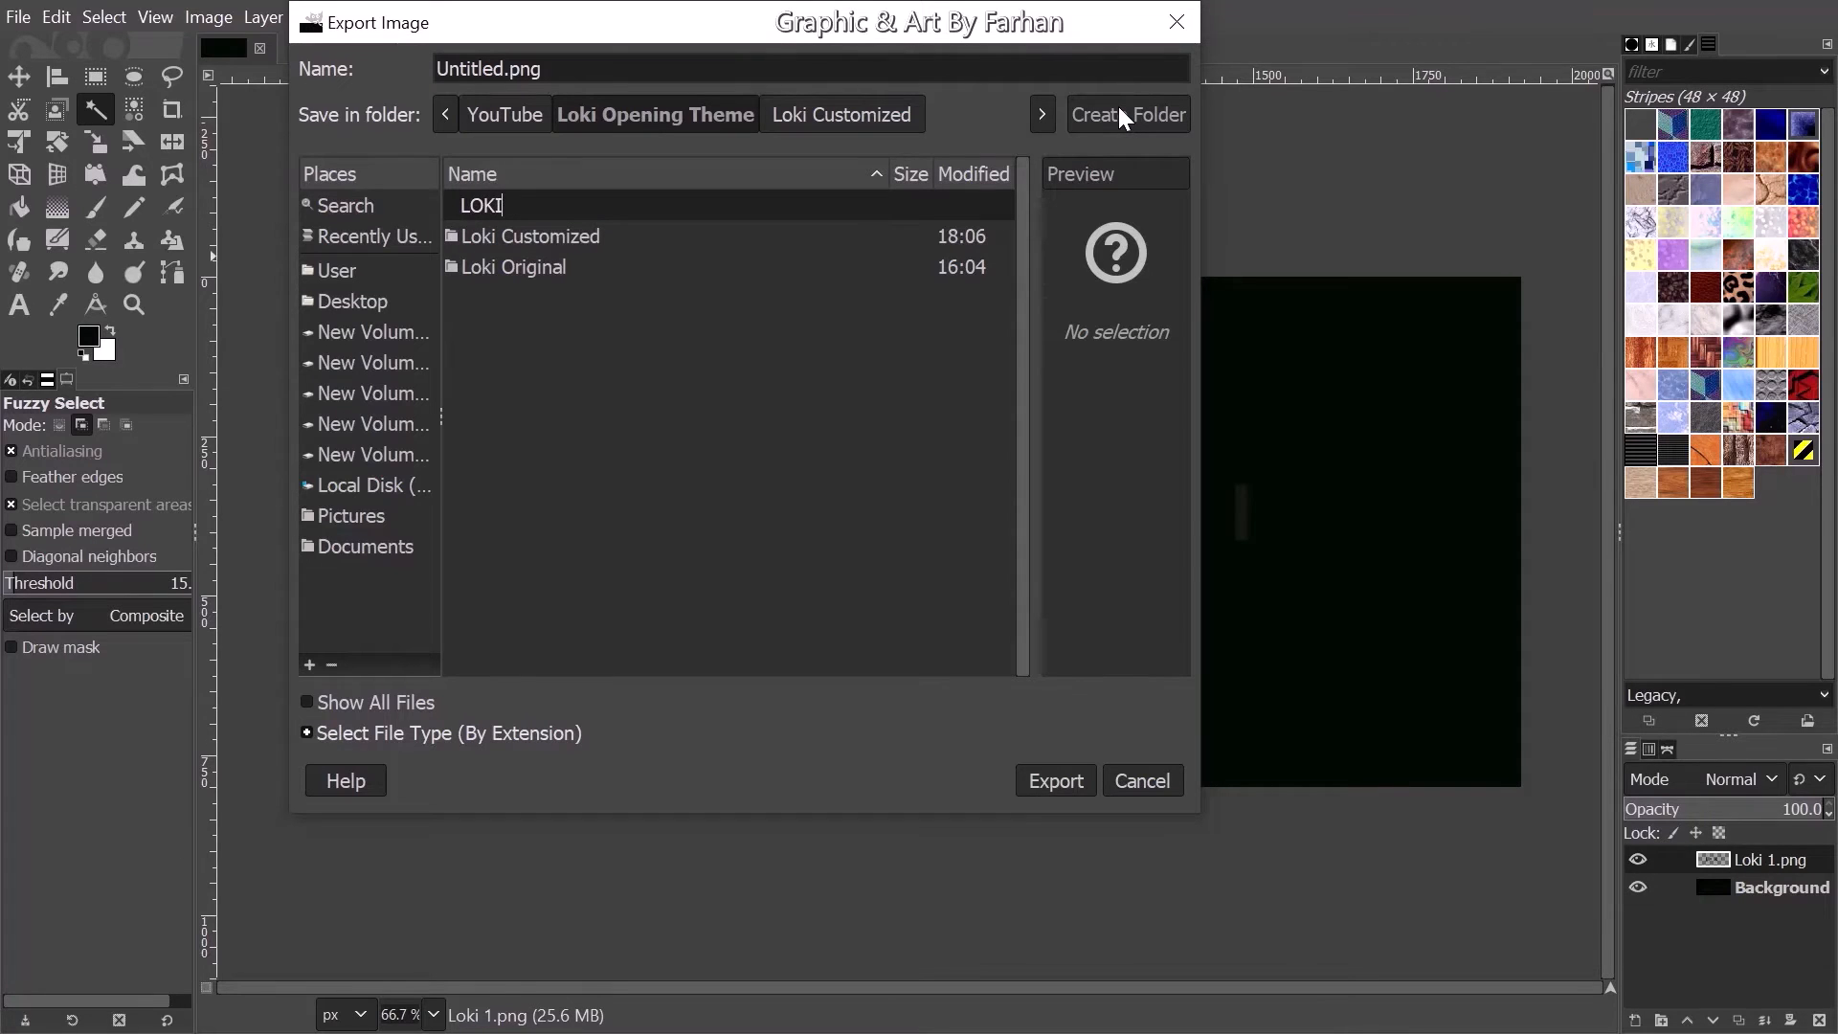
type("KI")
key("Return")
- Export the image as LOKI 1.png into the LOKI folder
key("BackSpace")
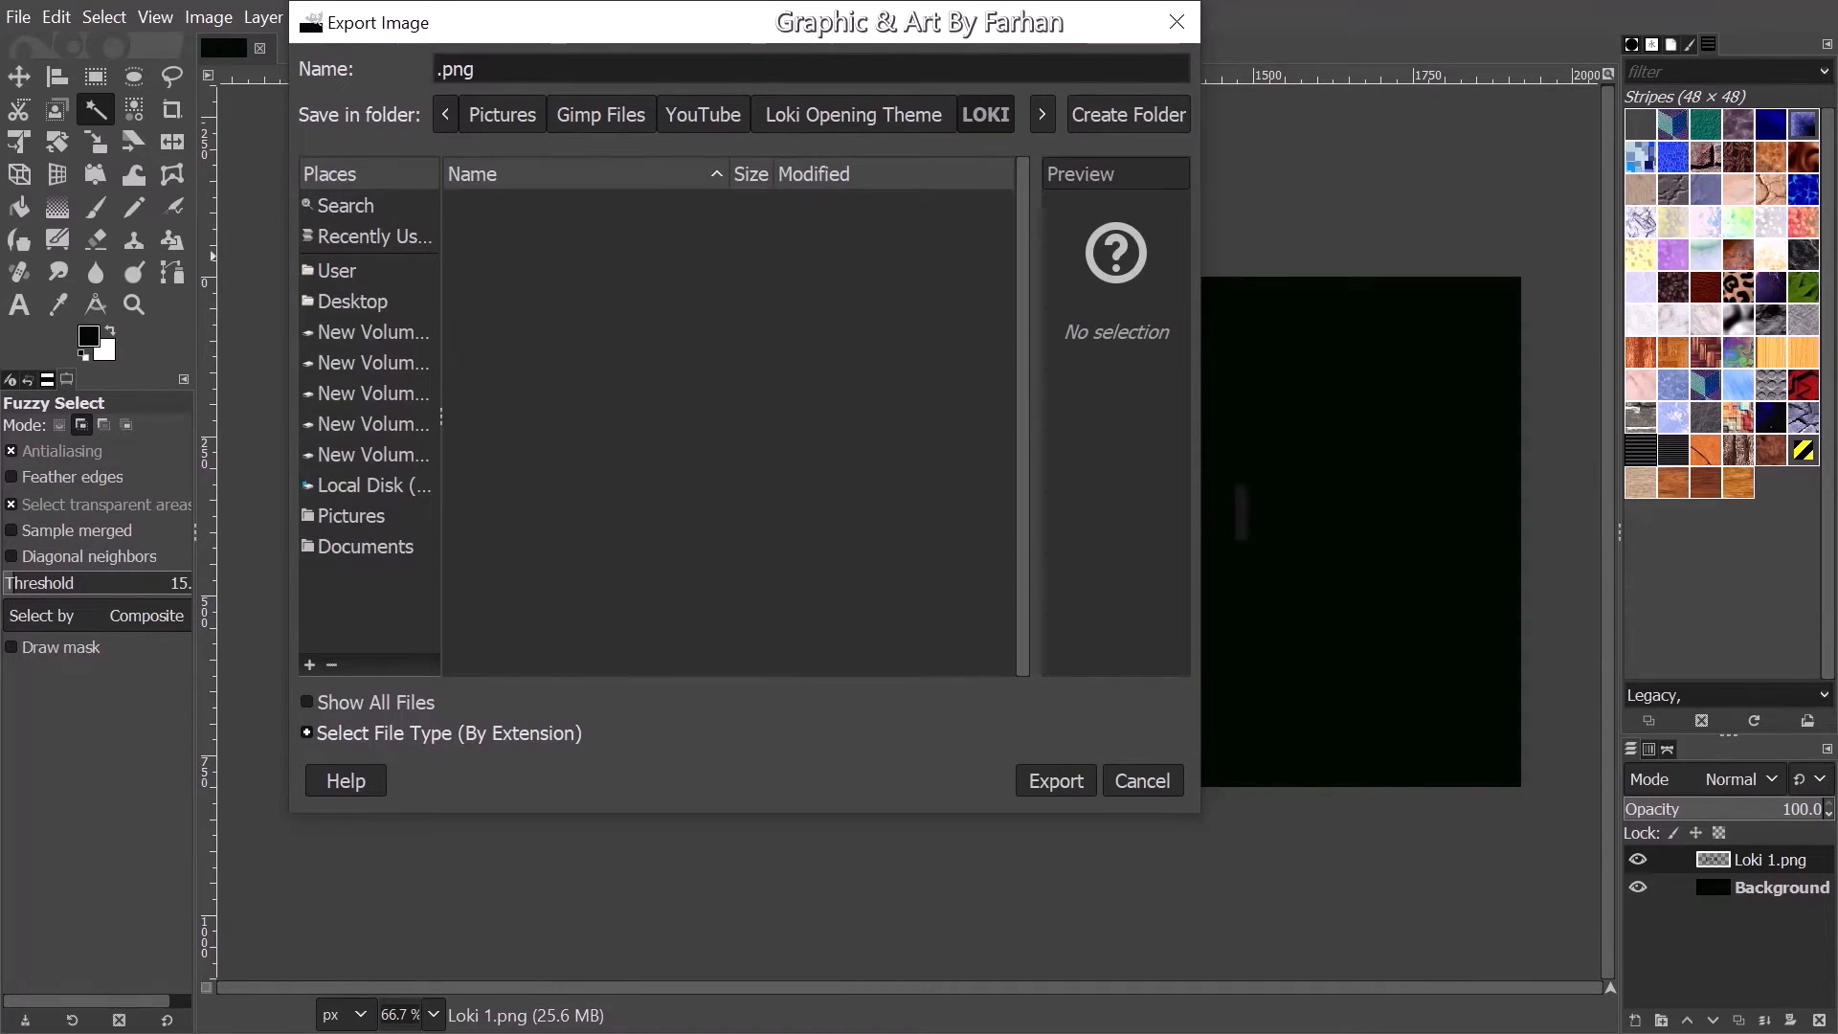
type("LOKI ")
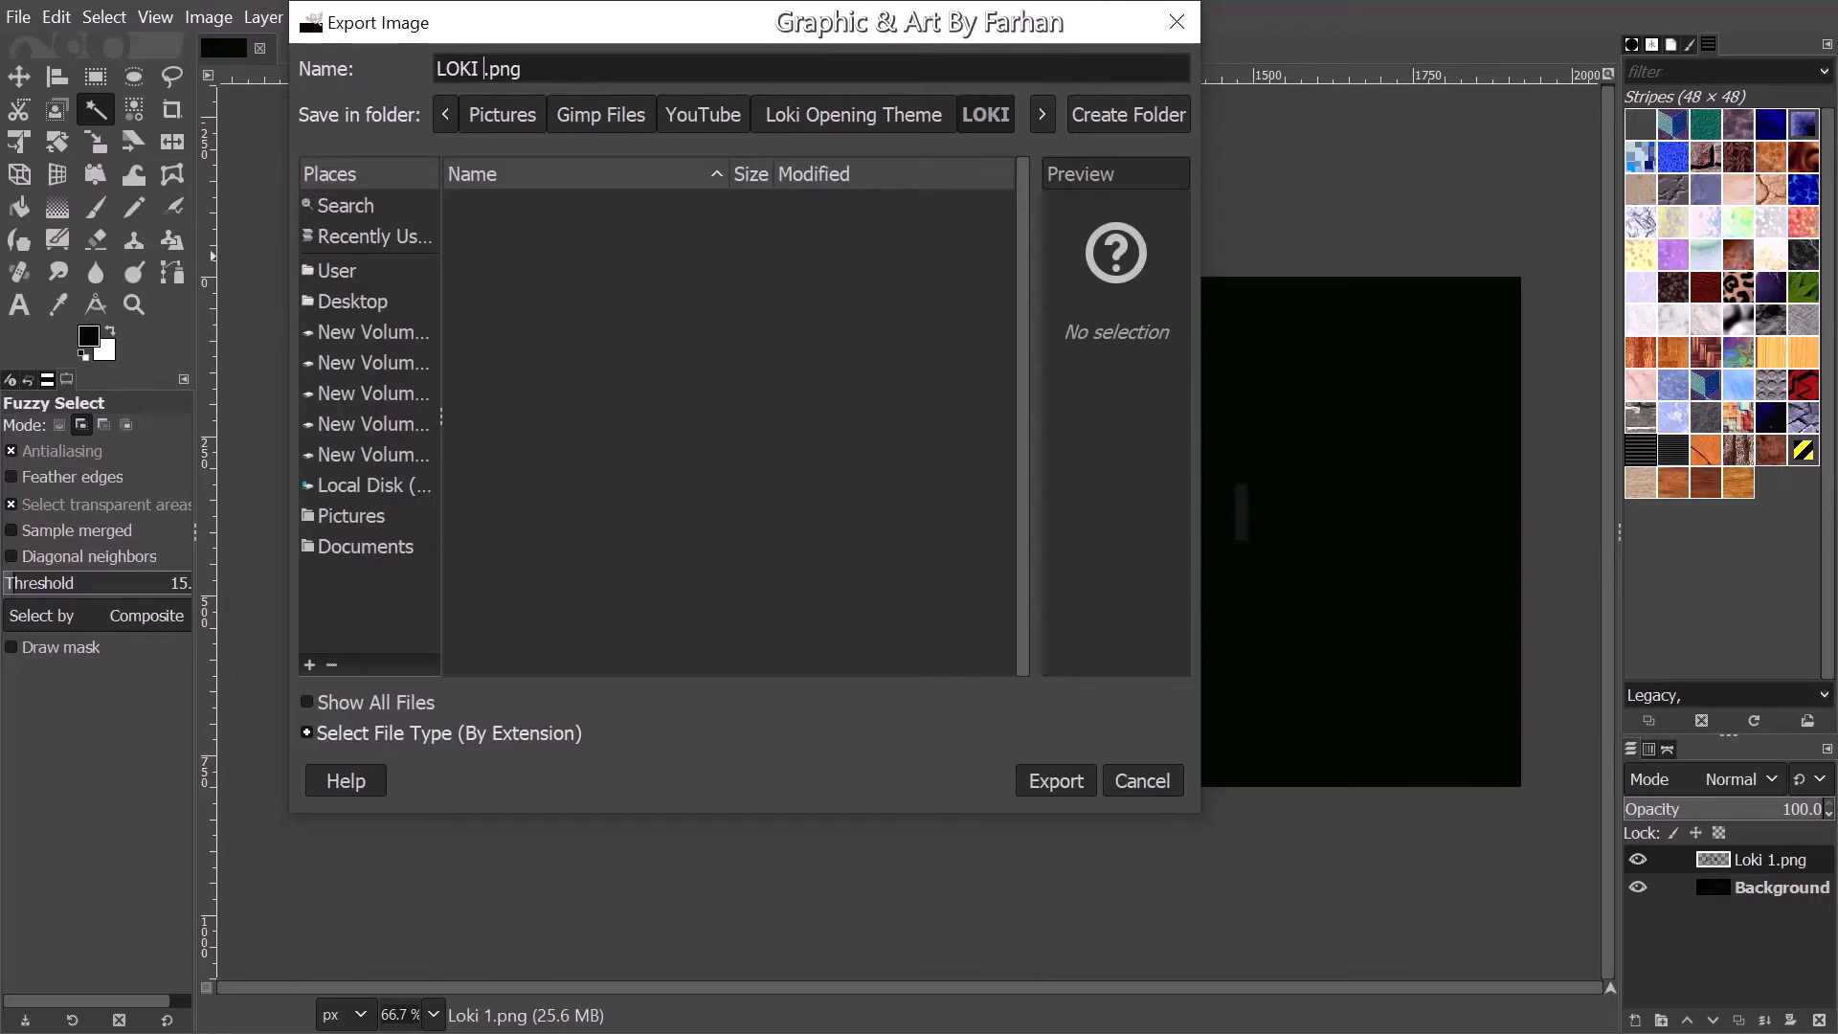
type("1")
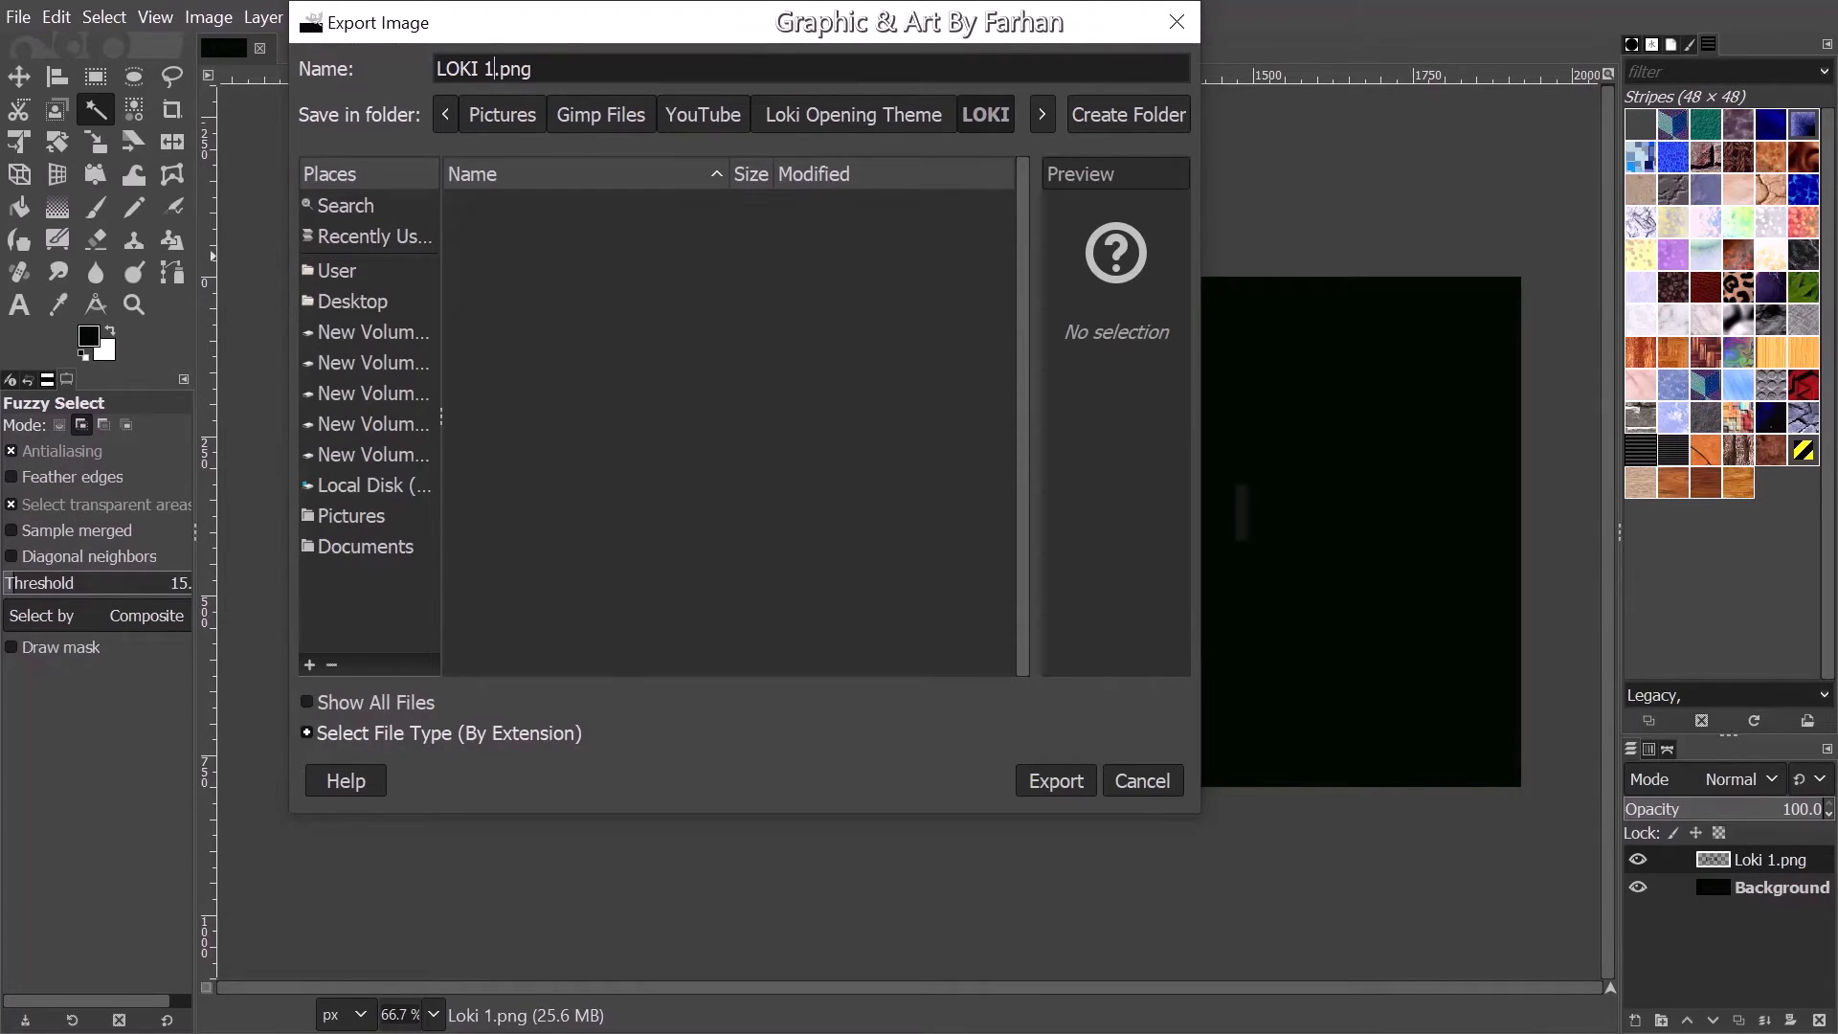
left_click(1056, 784)
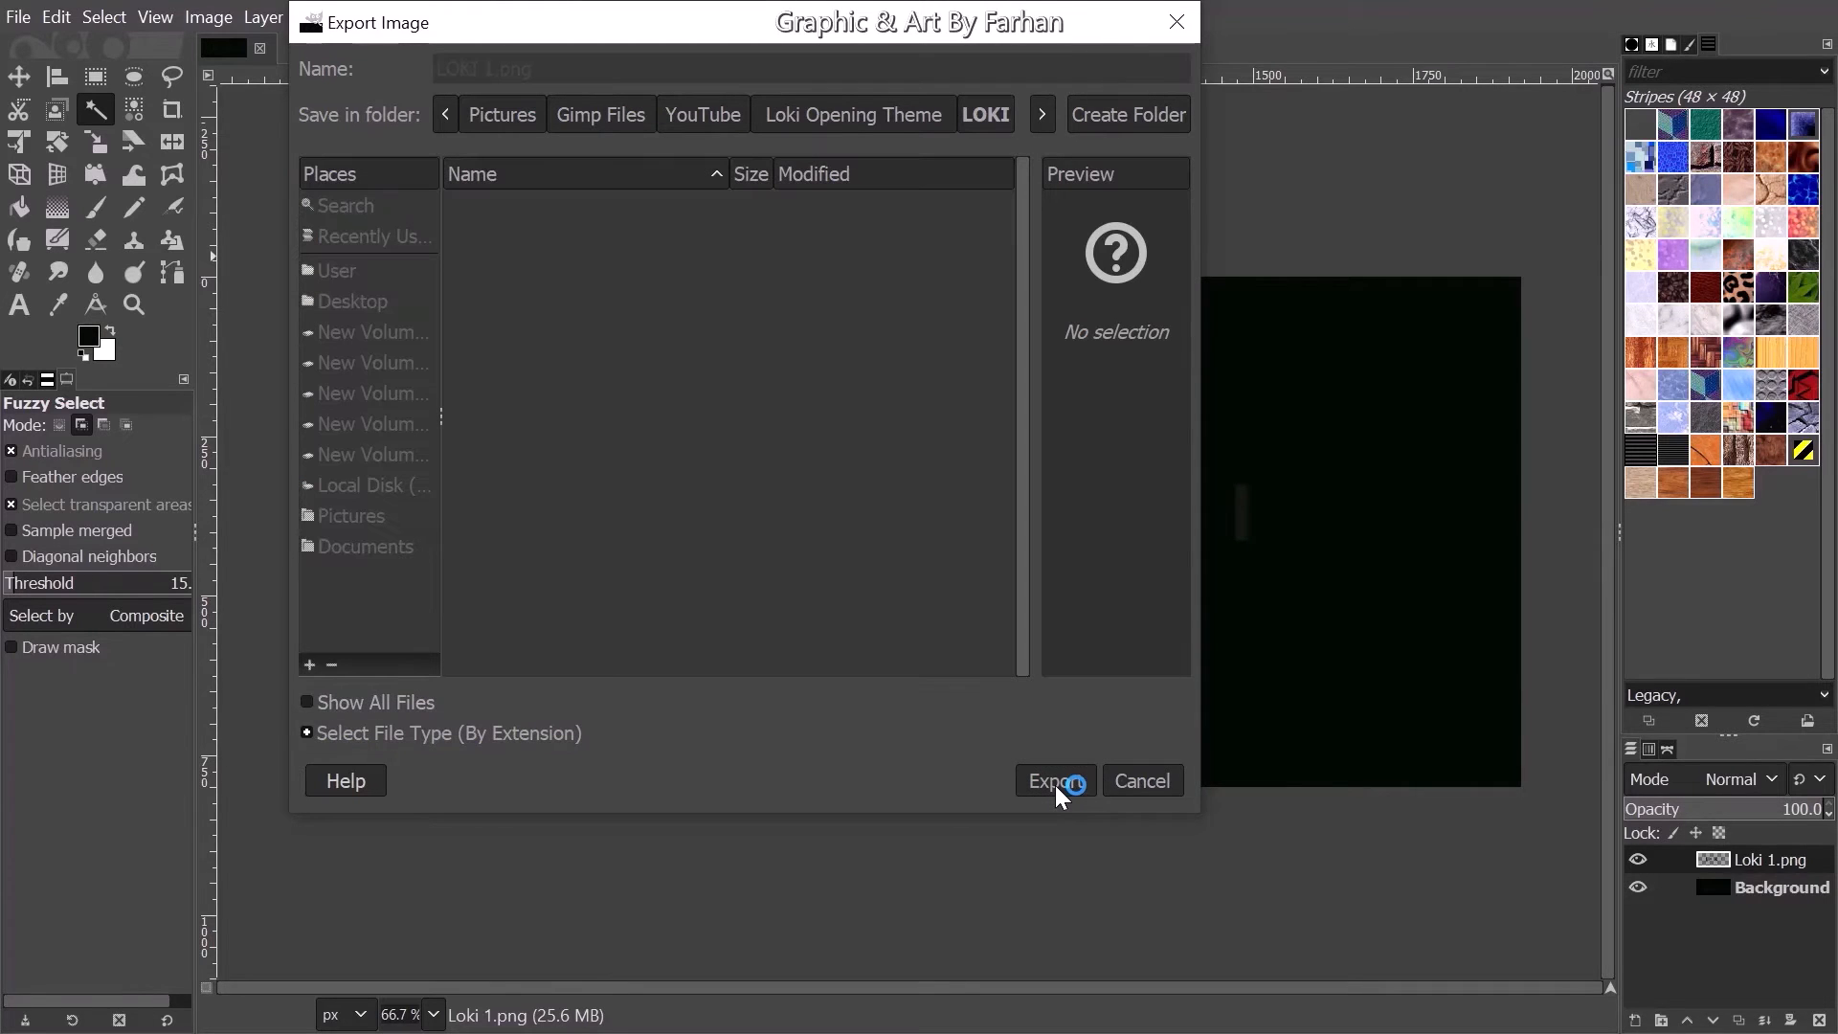
left_click(981, 925)
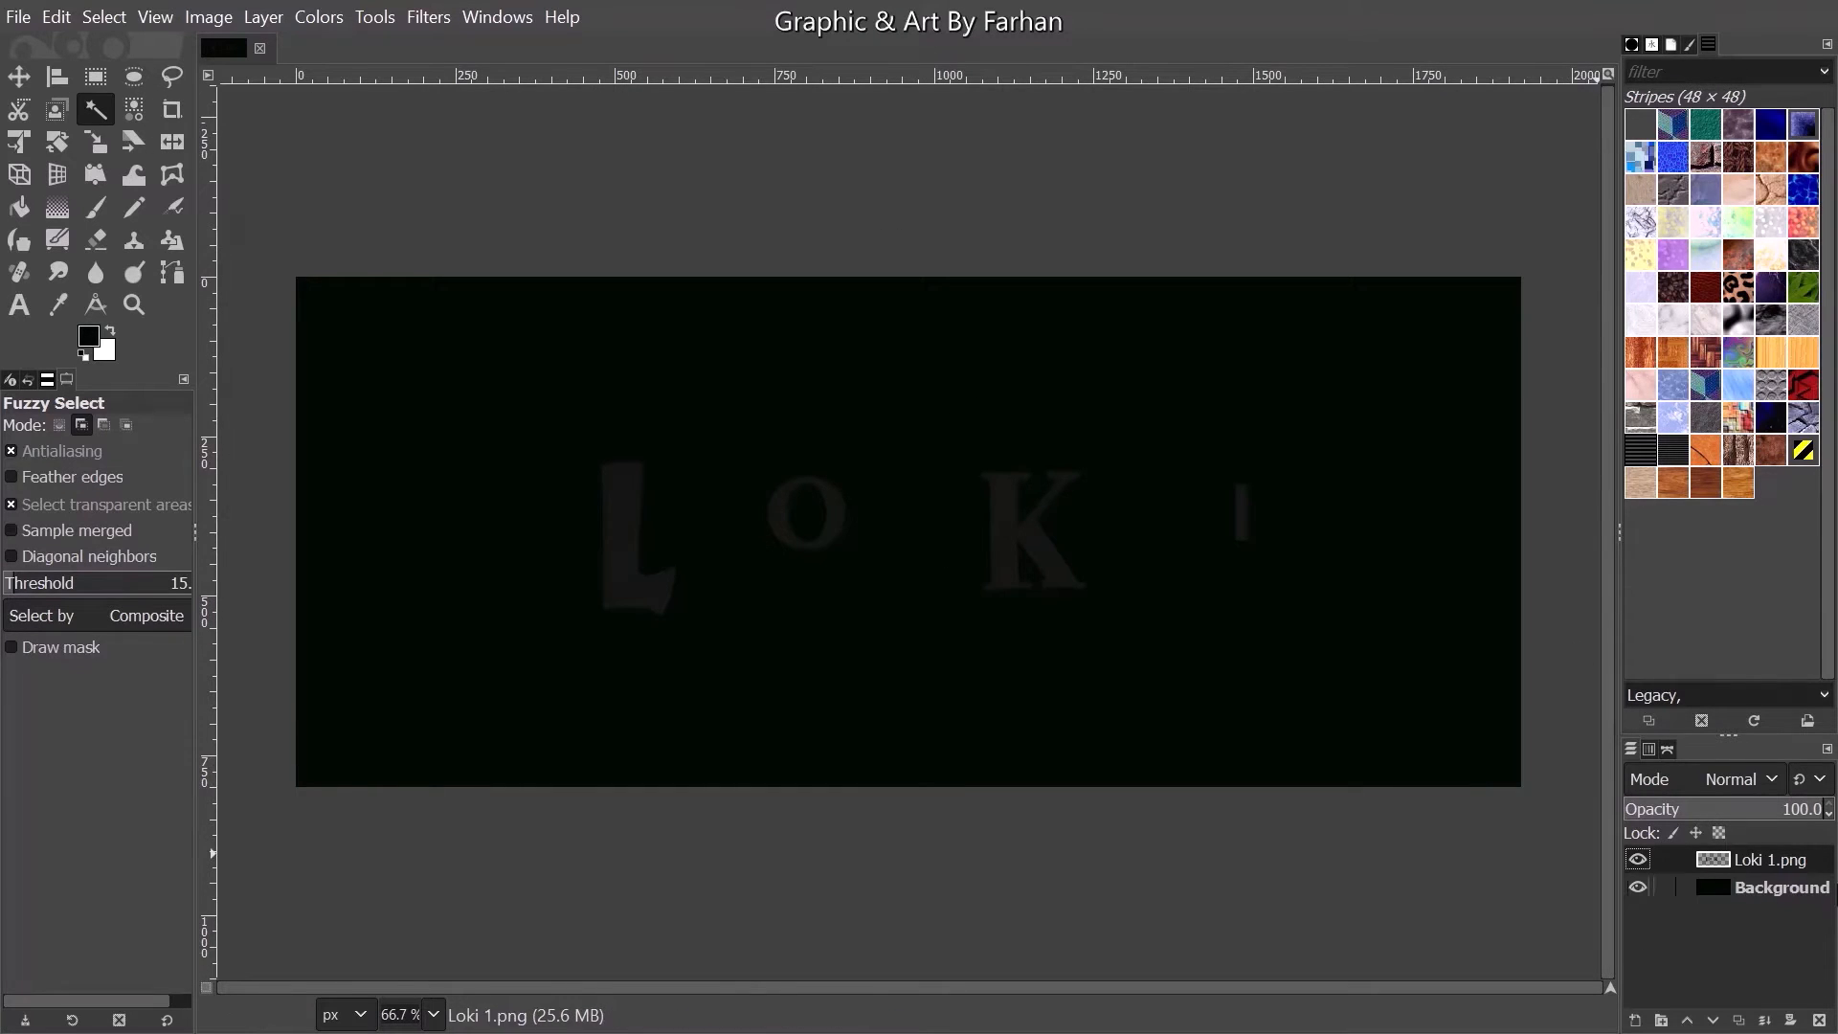
- Paste the copied L and K letters as a new layer above Loki 1.png and check both layers by toggling their visibility
key("ctrl+v")
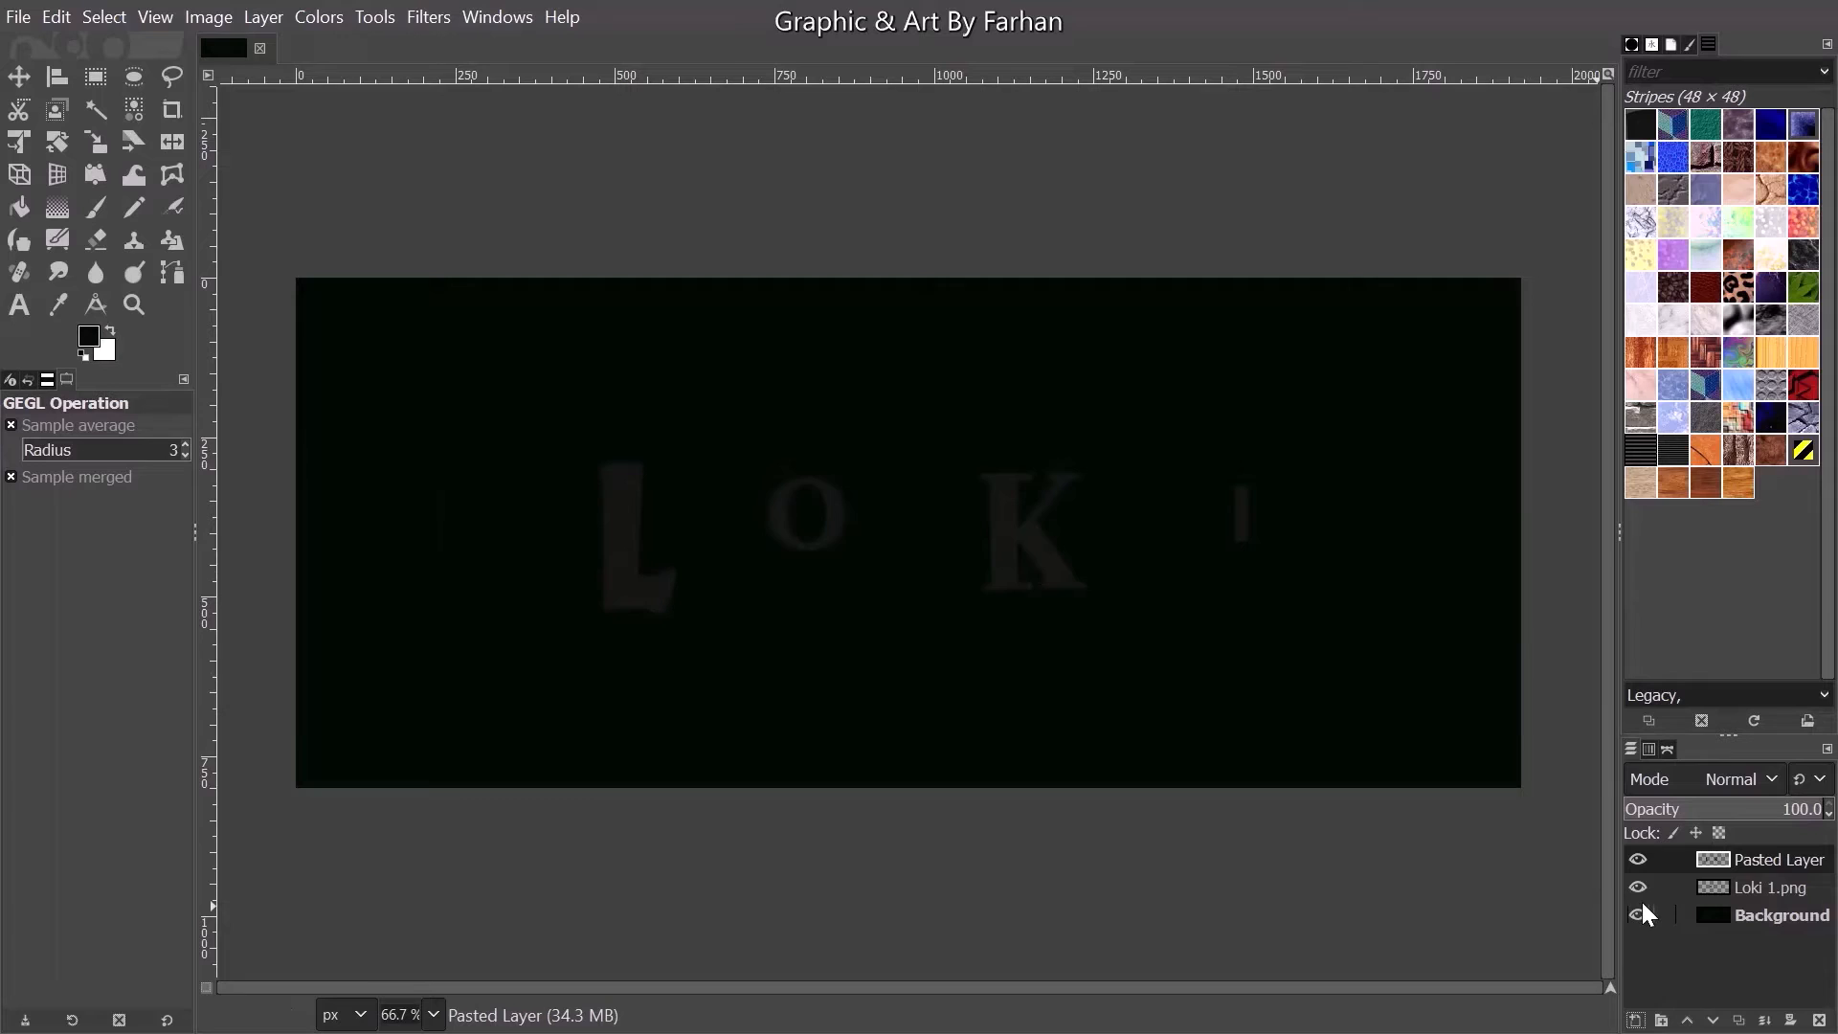
left_click(1641, 888)
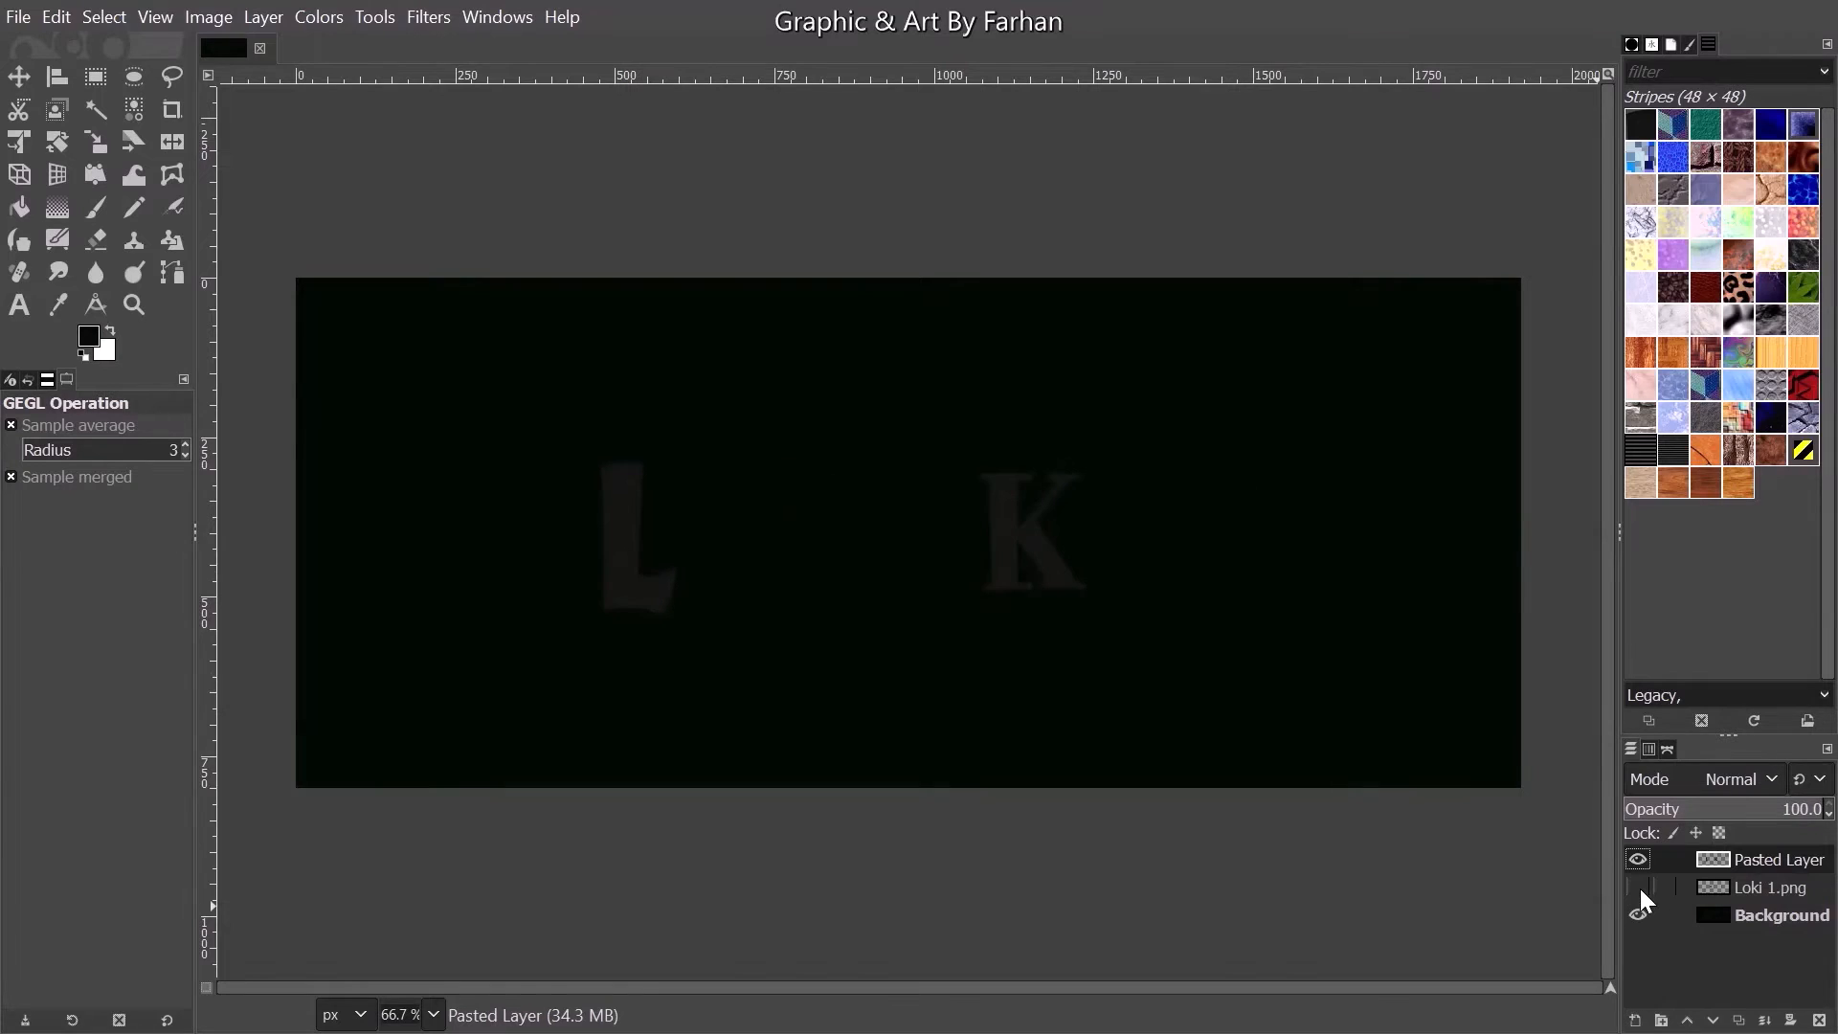
left_click(1640, 888)
left_click(1637, 862)
left_click(1637, 861)
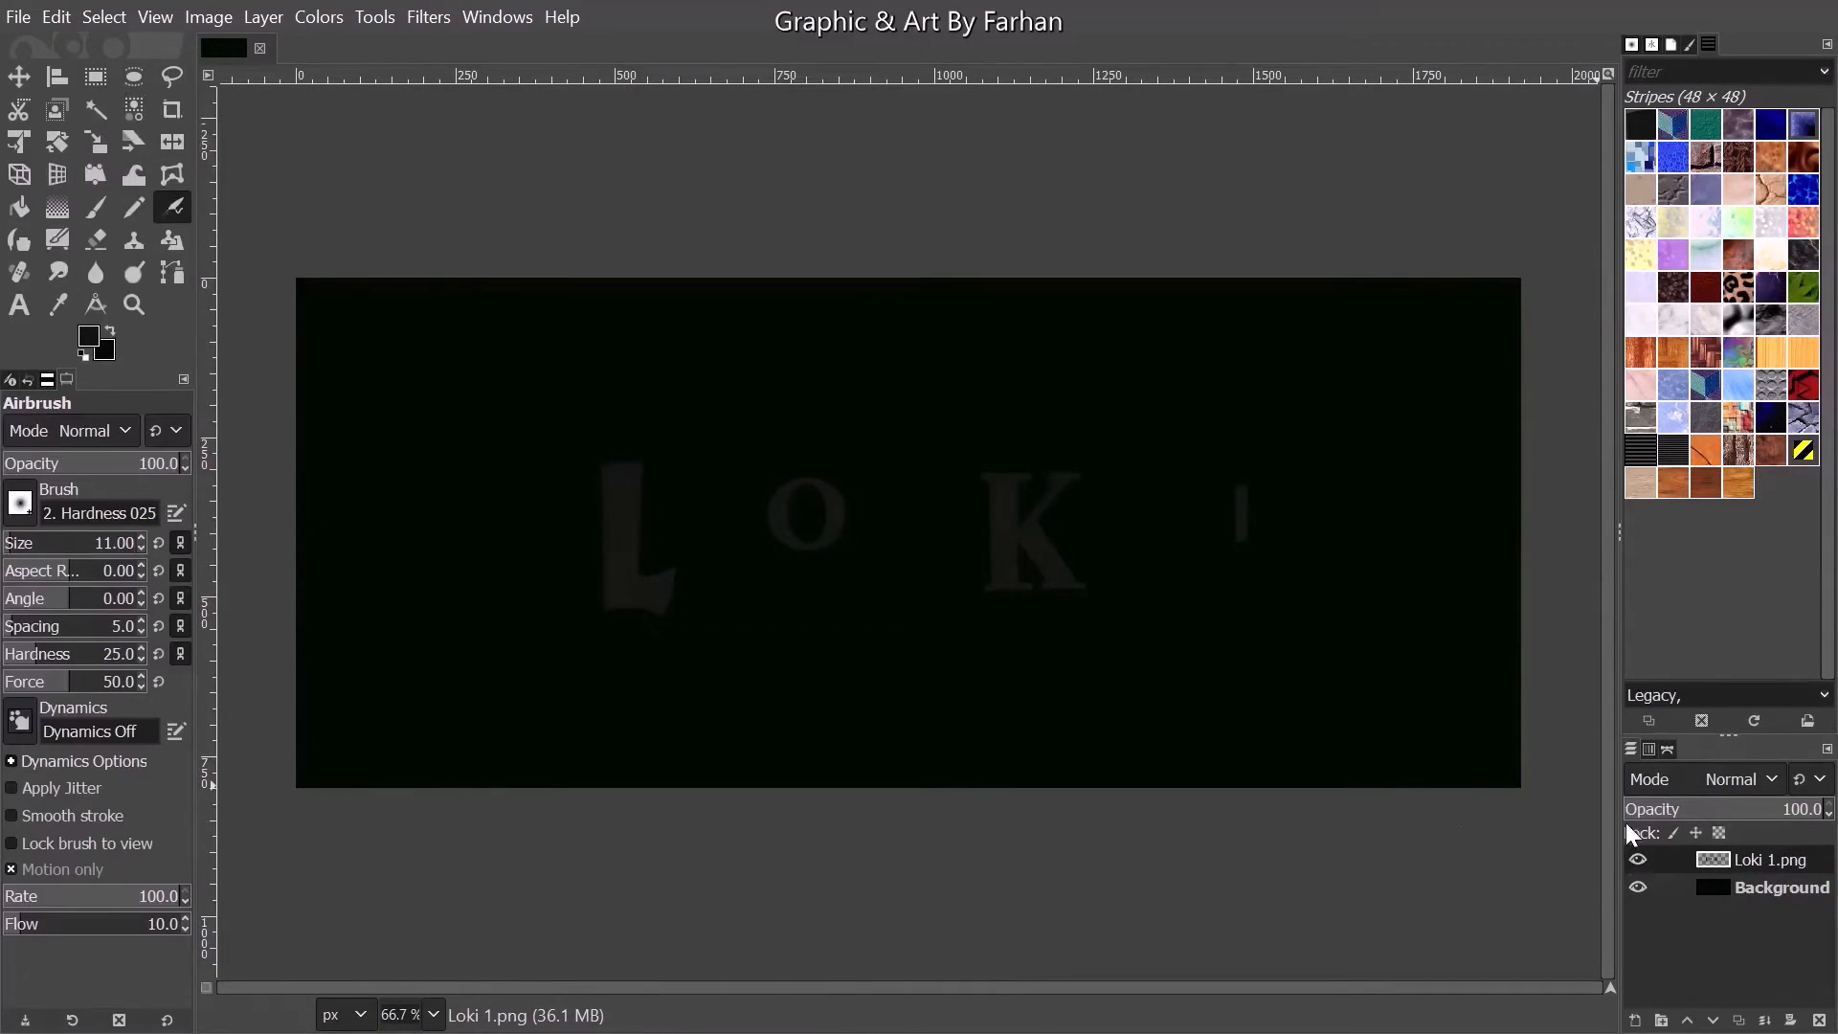
left_click(1668, 749)
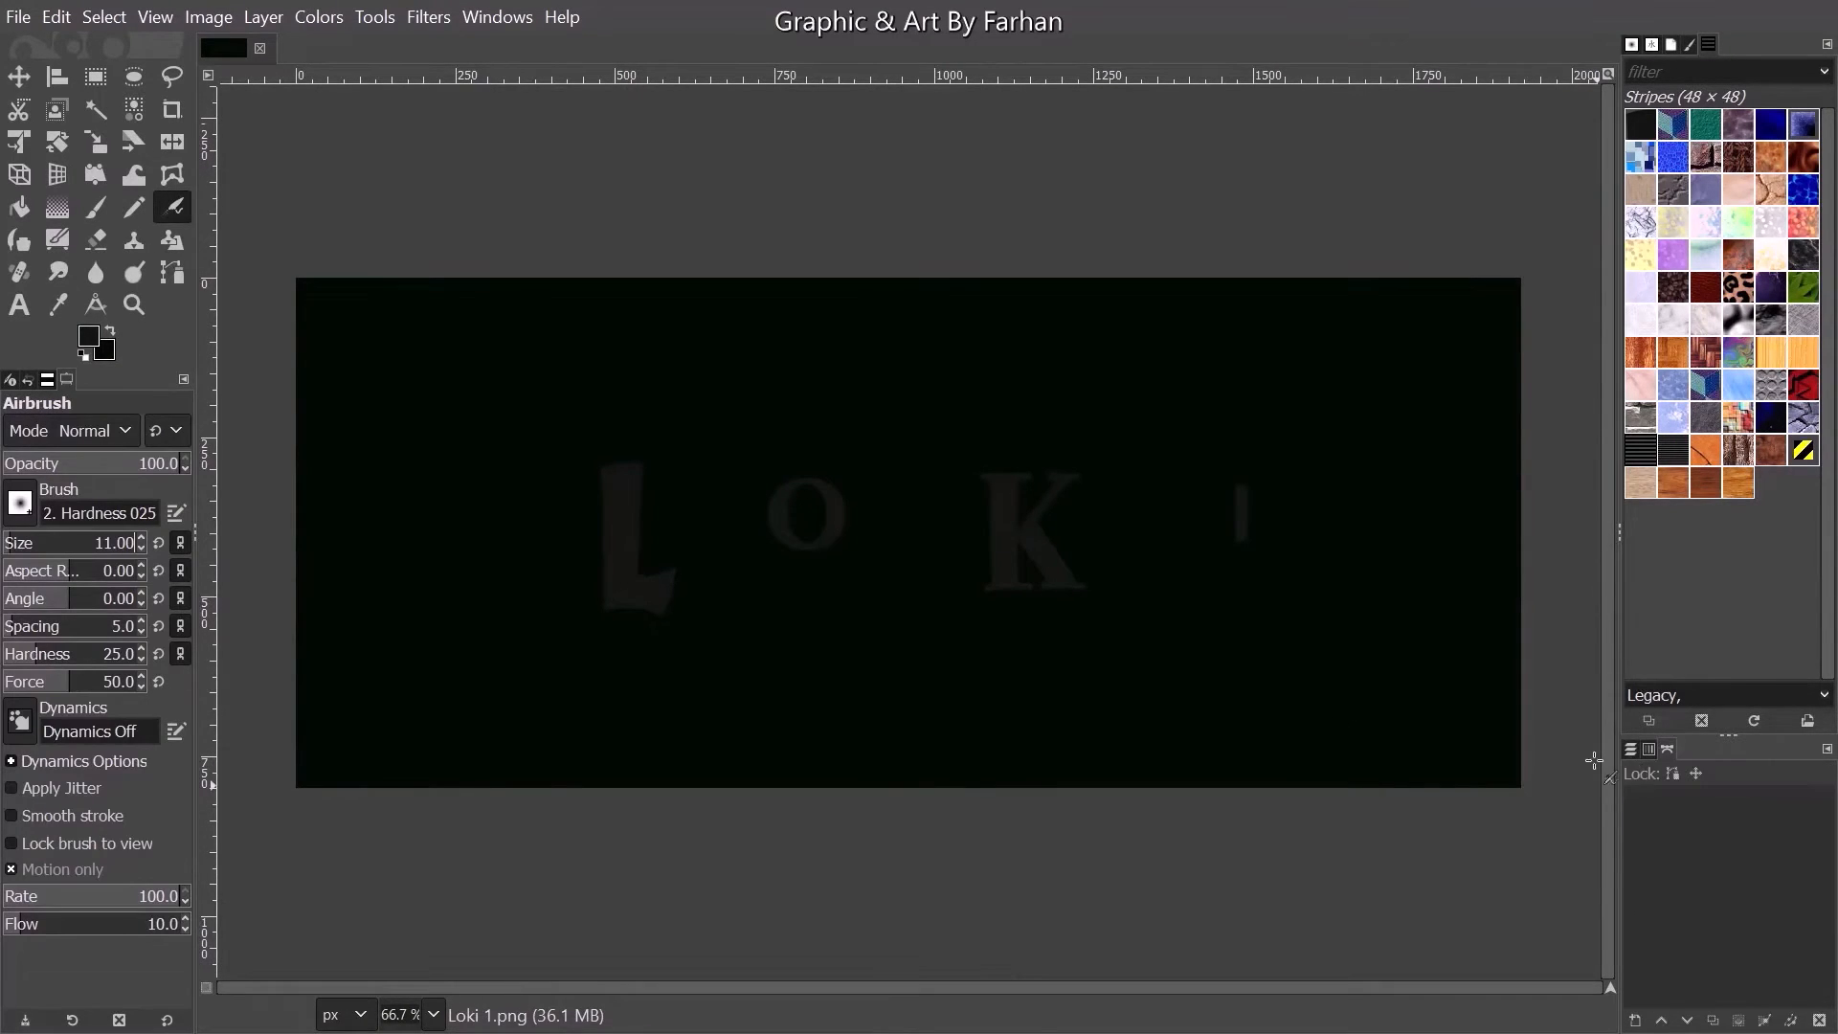
left_click(1628, 749)
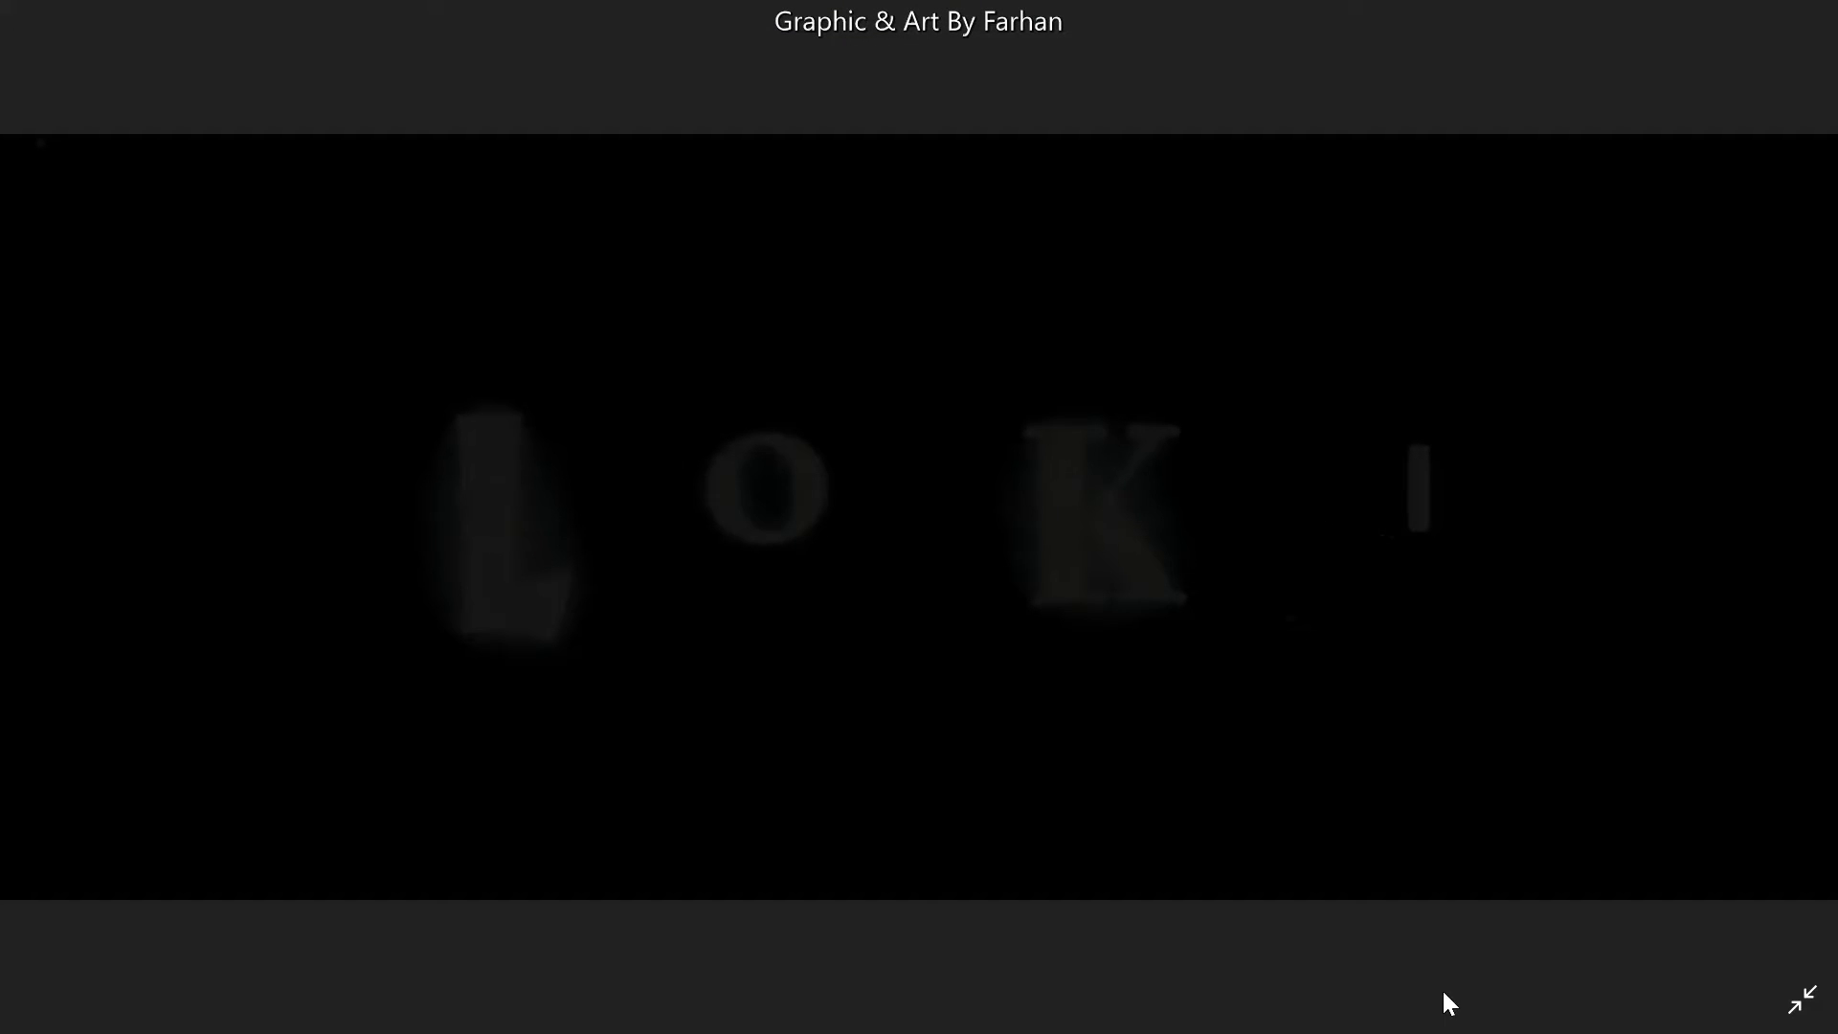
- Examine the letter glow in the reference frames and look through the exported frames in the LOKI folder
left_click(1800, 552)
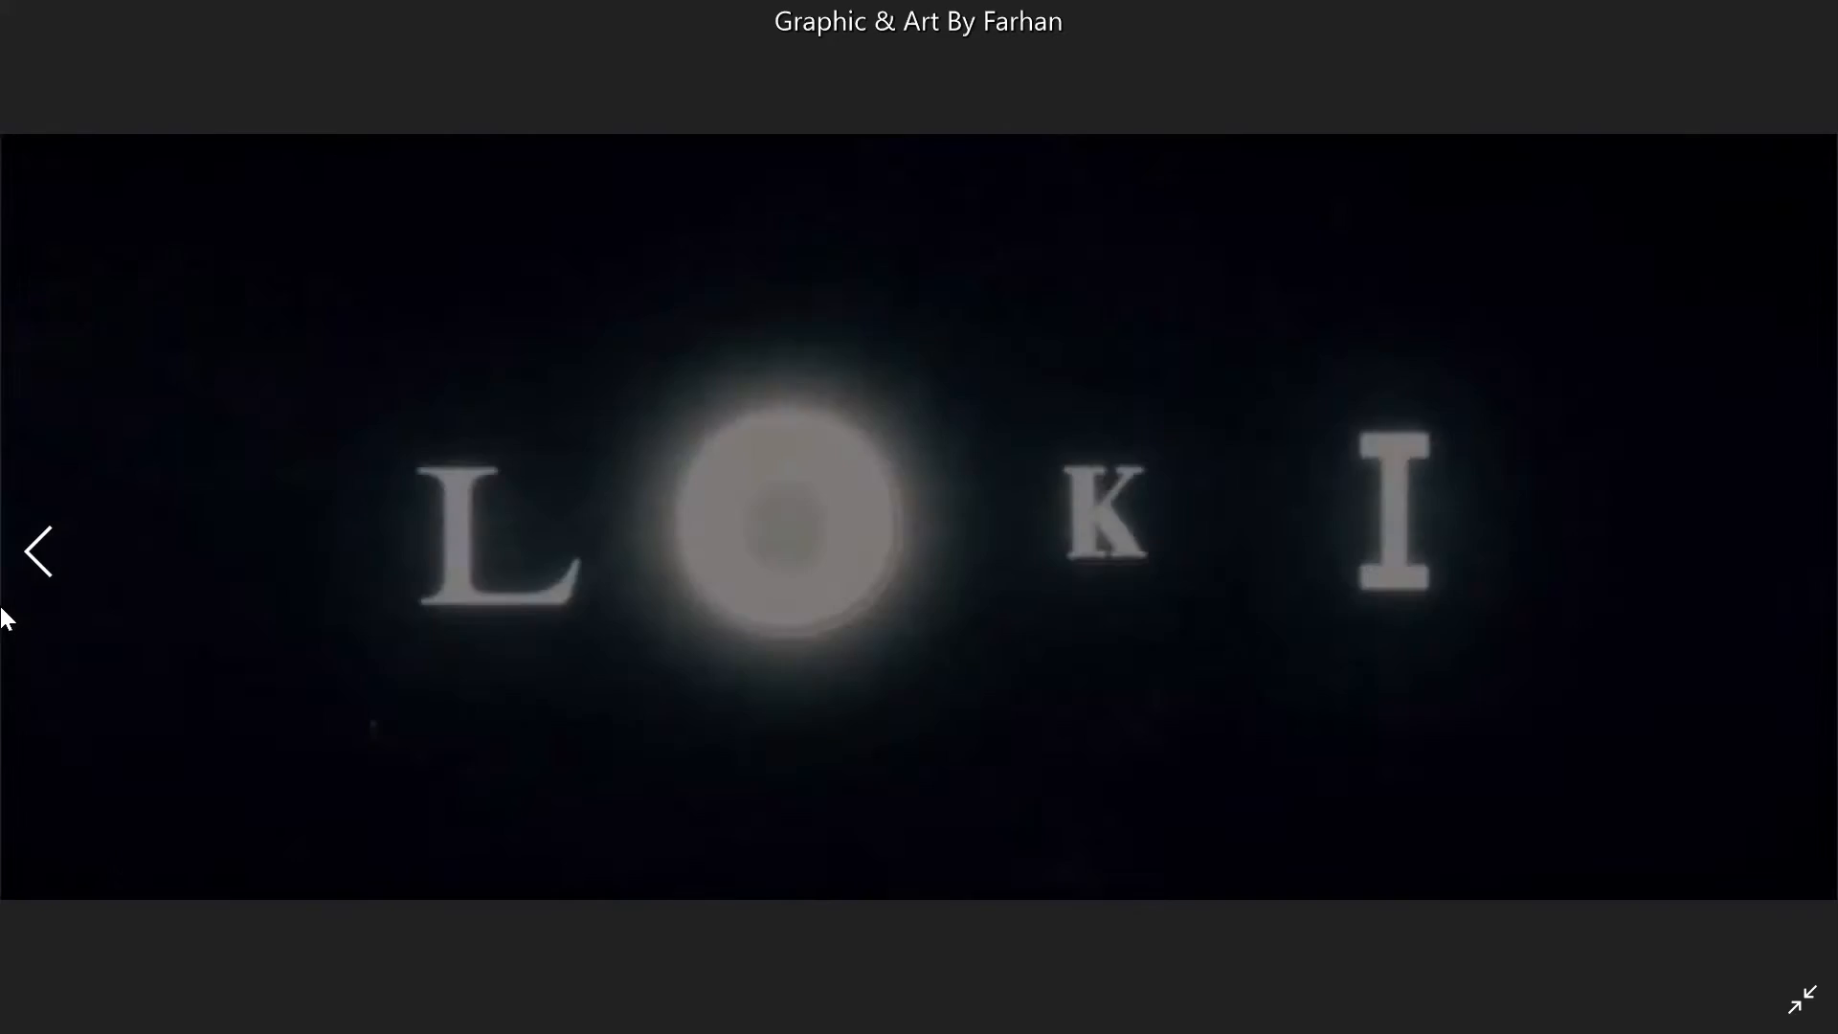
scroll(946, 497, "up", 2)
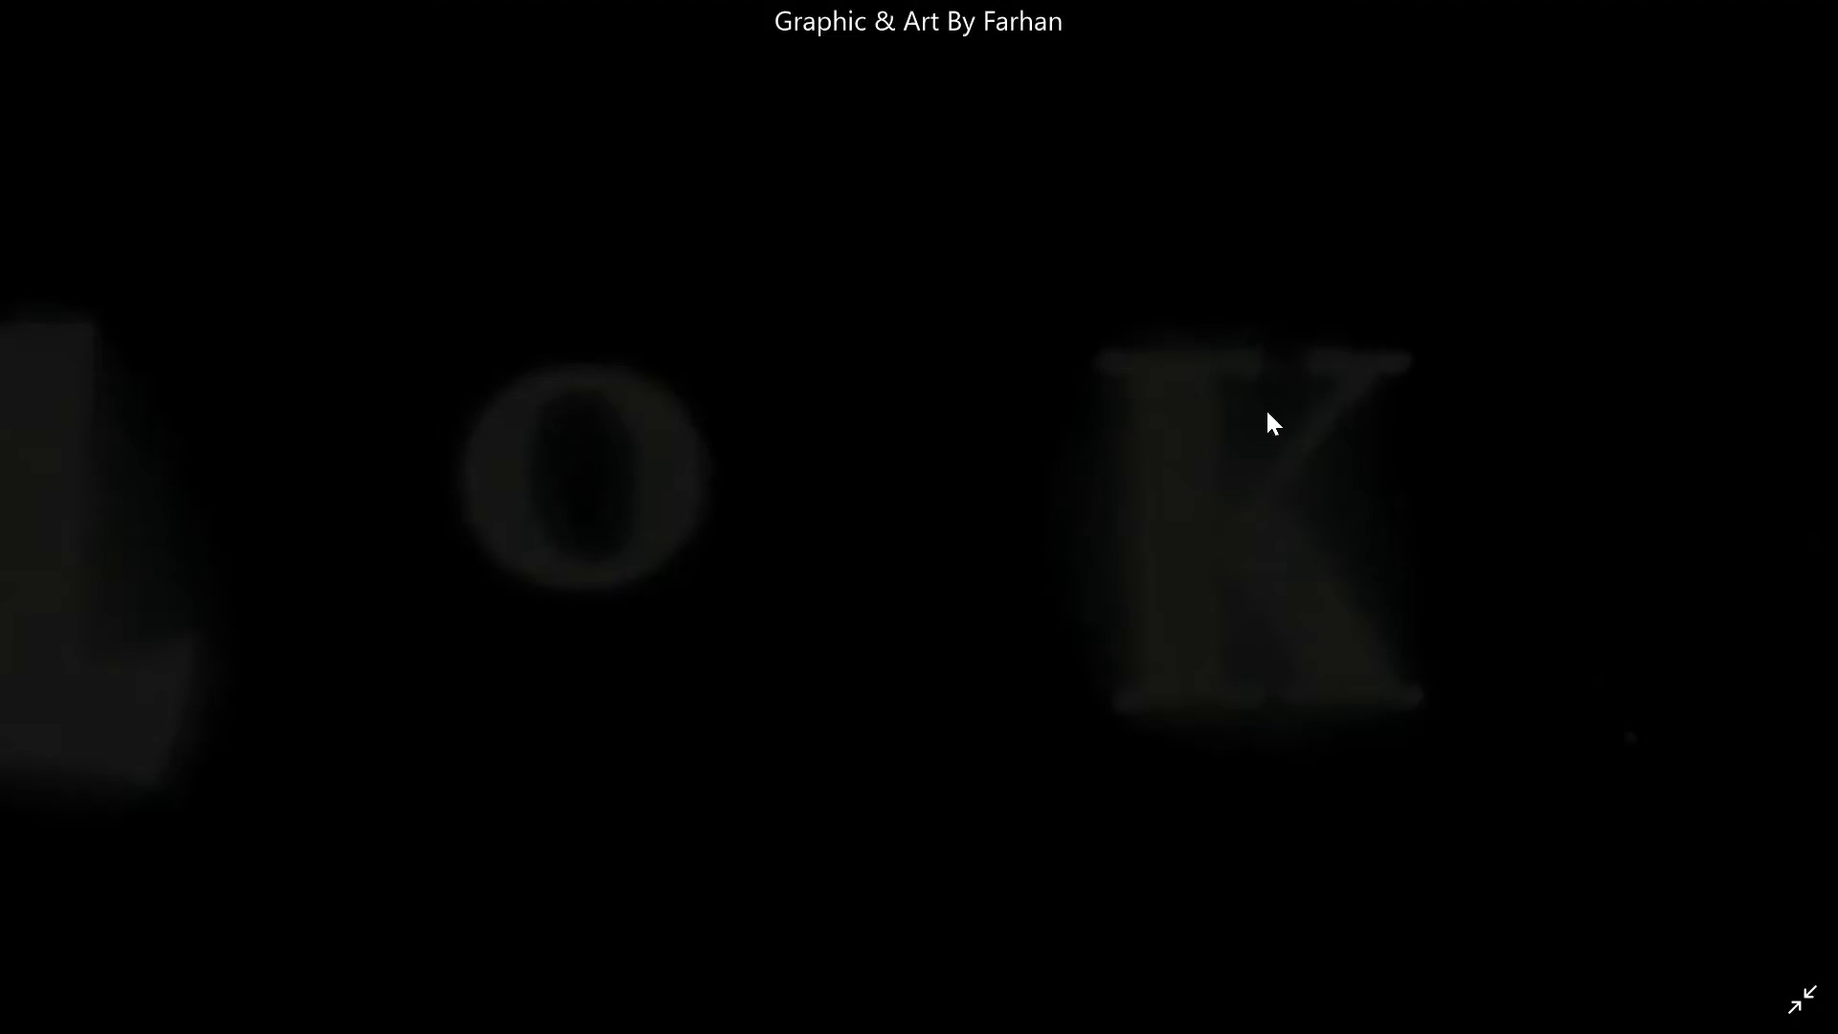
scroll(1268, 413, "down", 2)
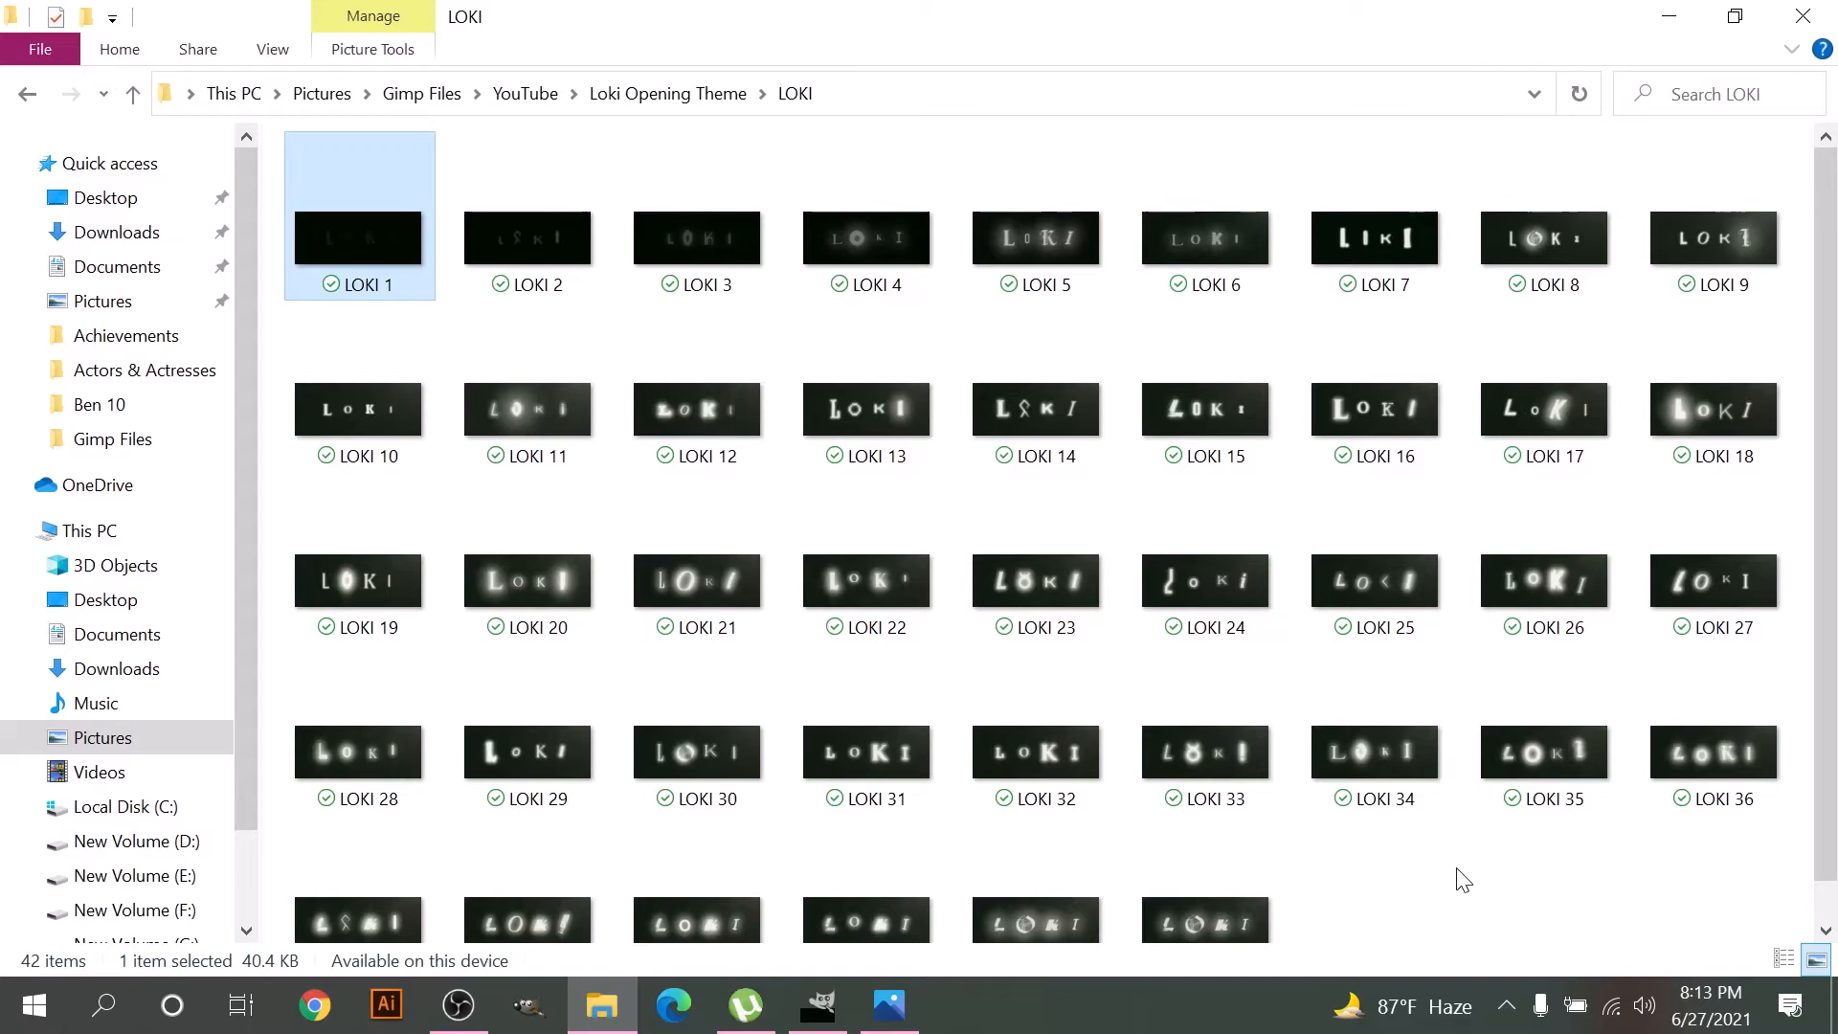
left_click(1462, 879)
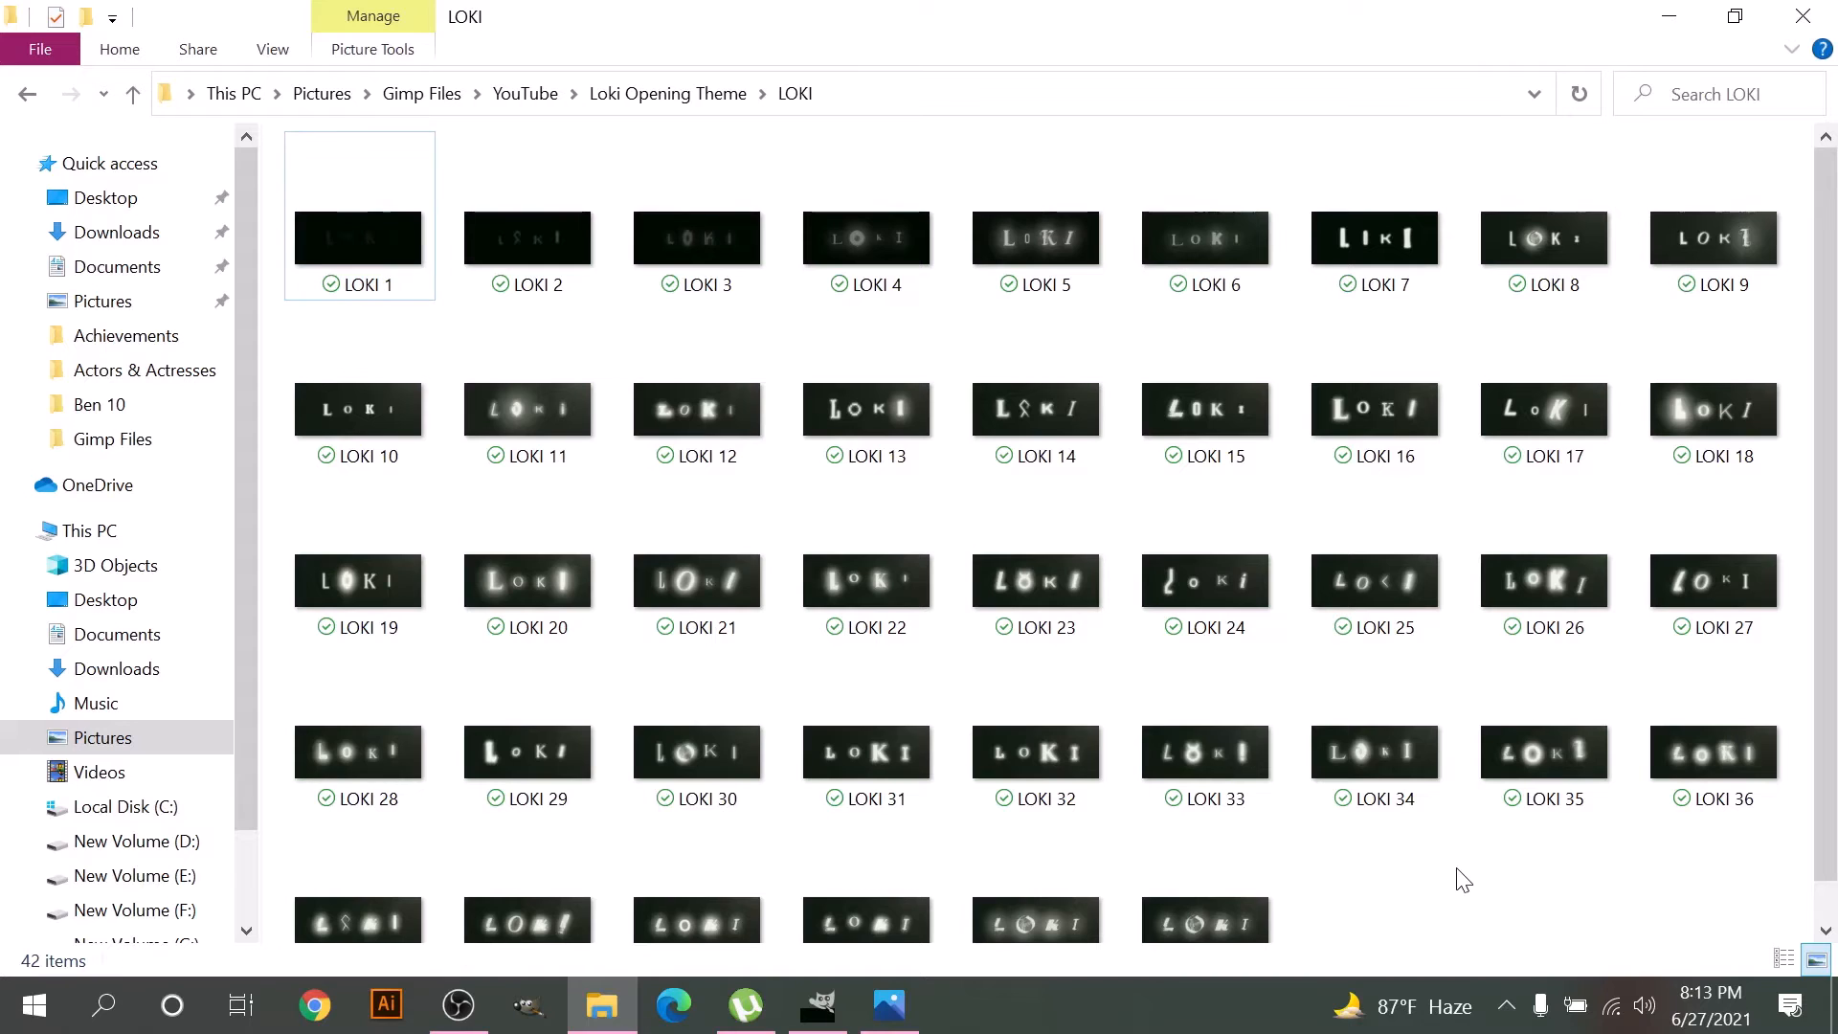
double_click(699, 905)
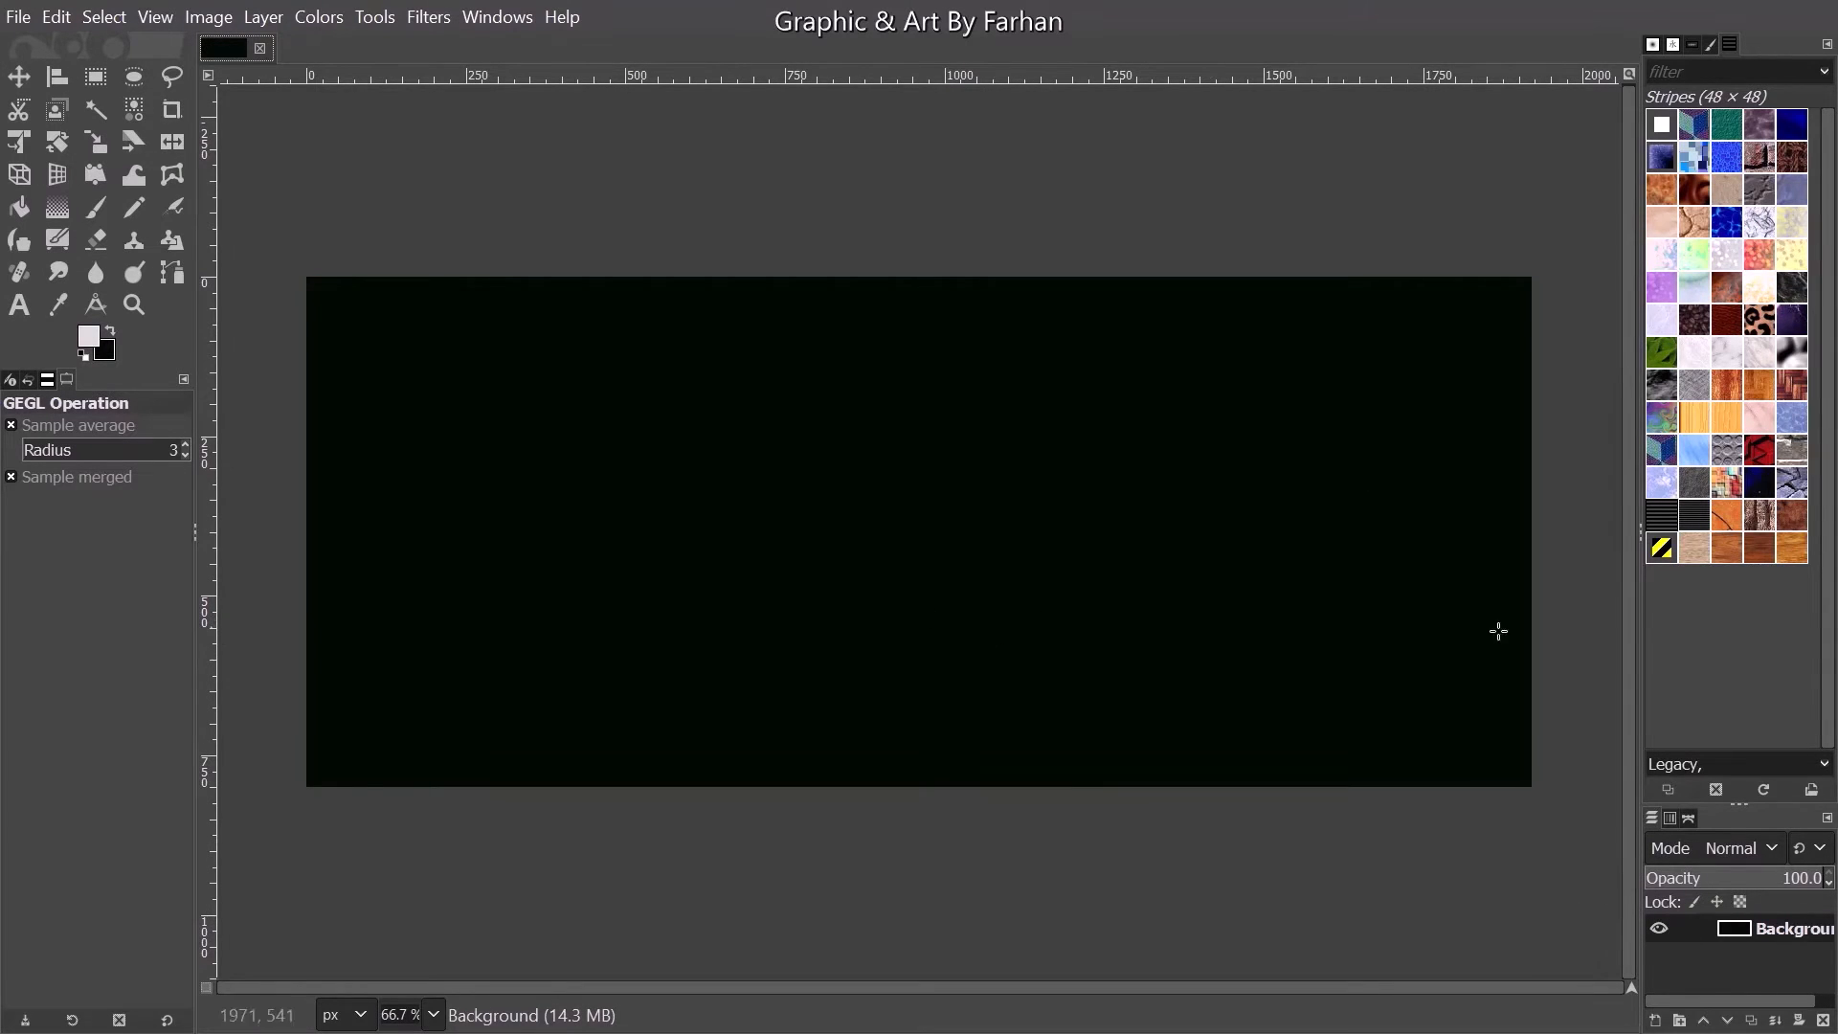
- Open Loki 10.png from the Loki Customized folder as a new layer over the black background
left_click(18, 17)
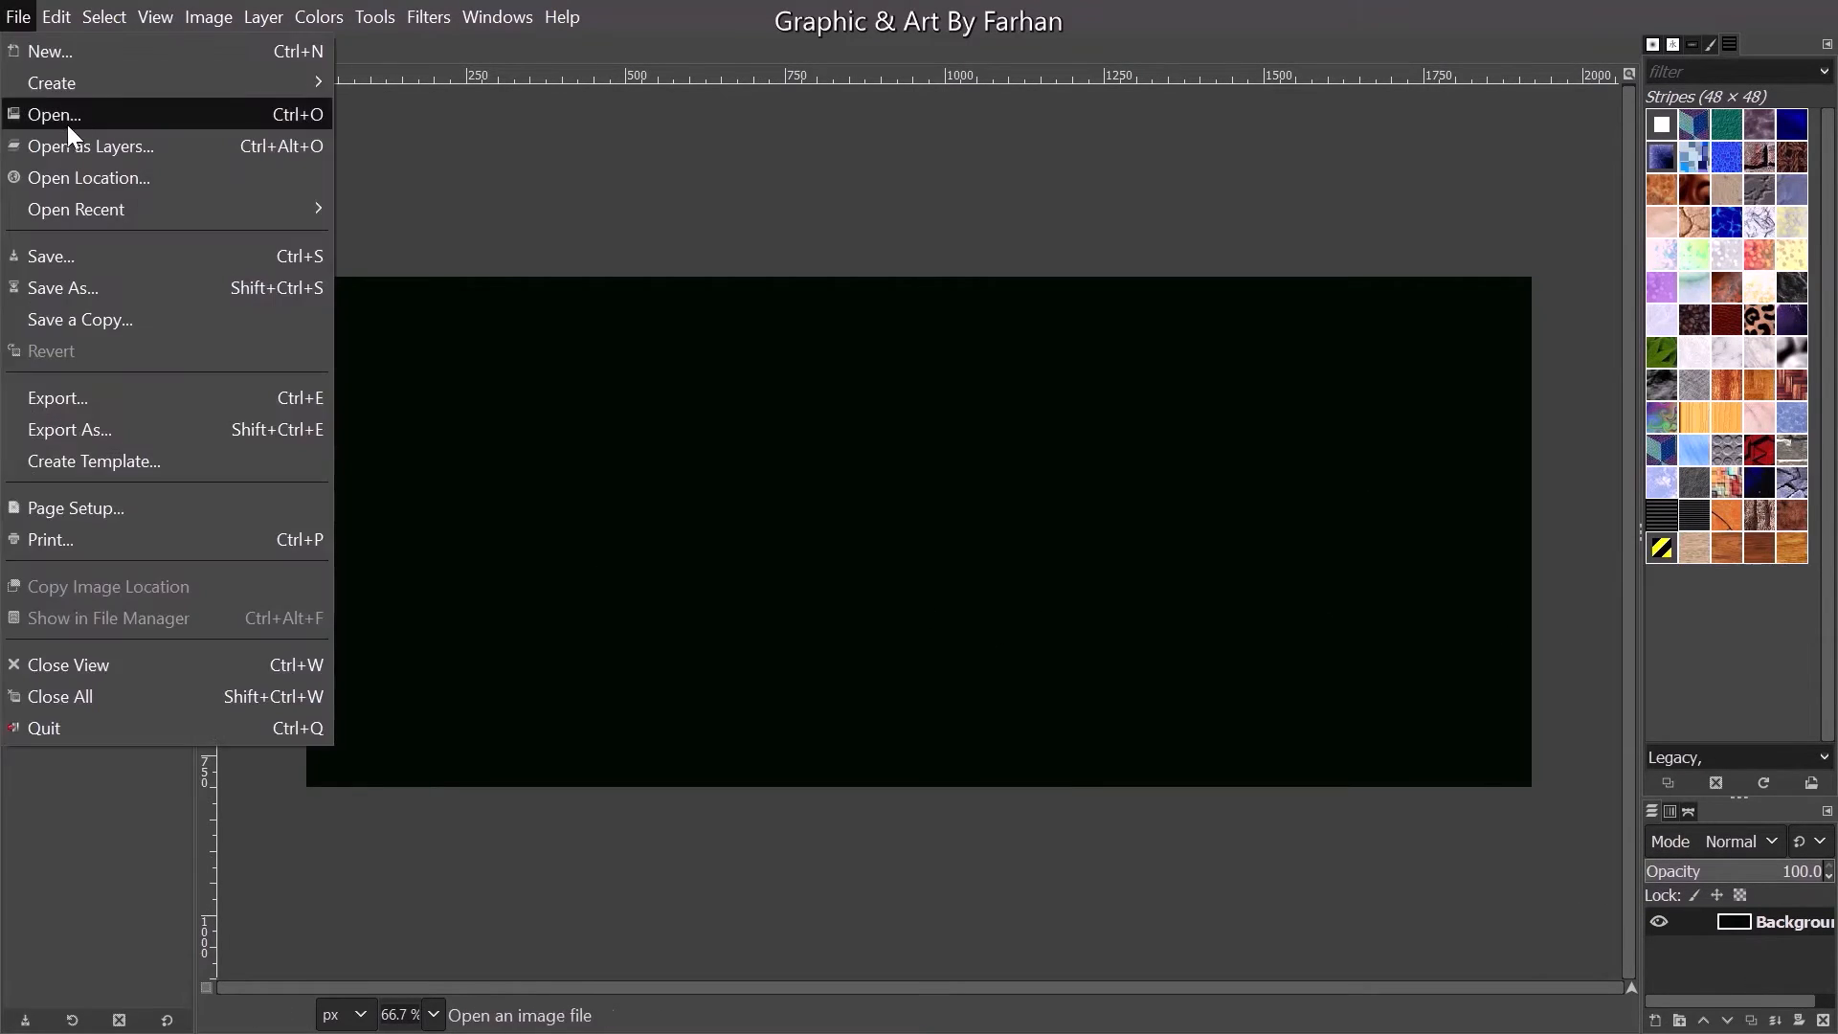
left_click(67, 143)
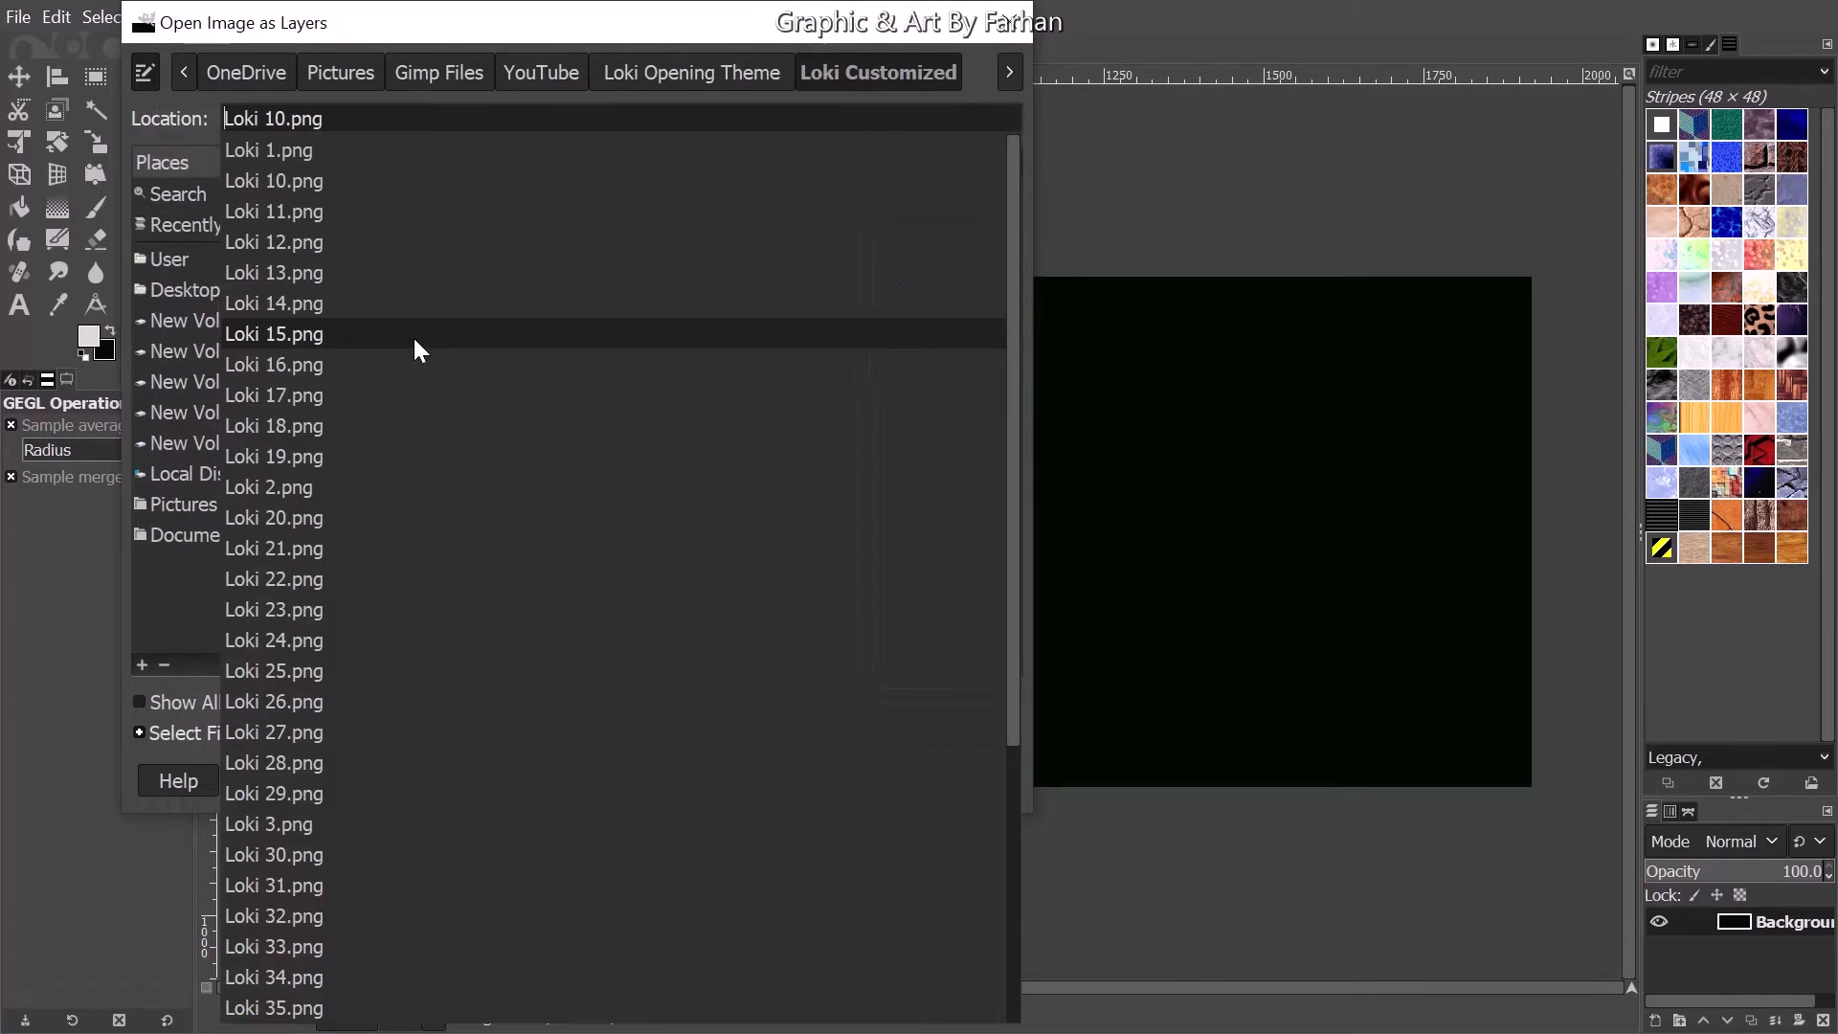
left_click(78, 574)
double_click(477, 450)
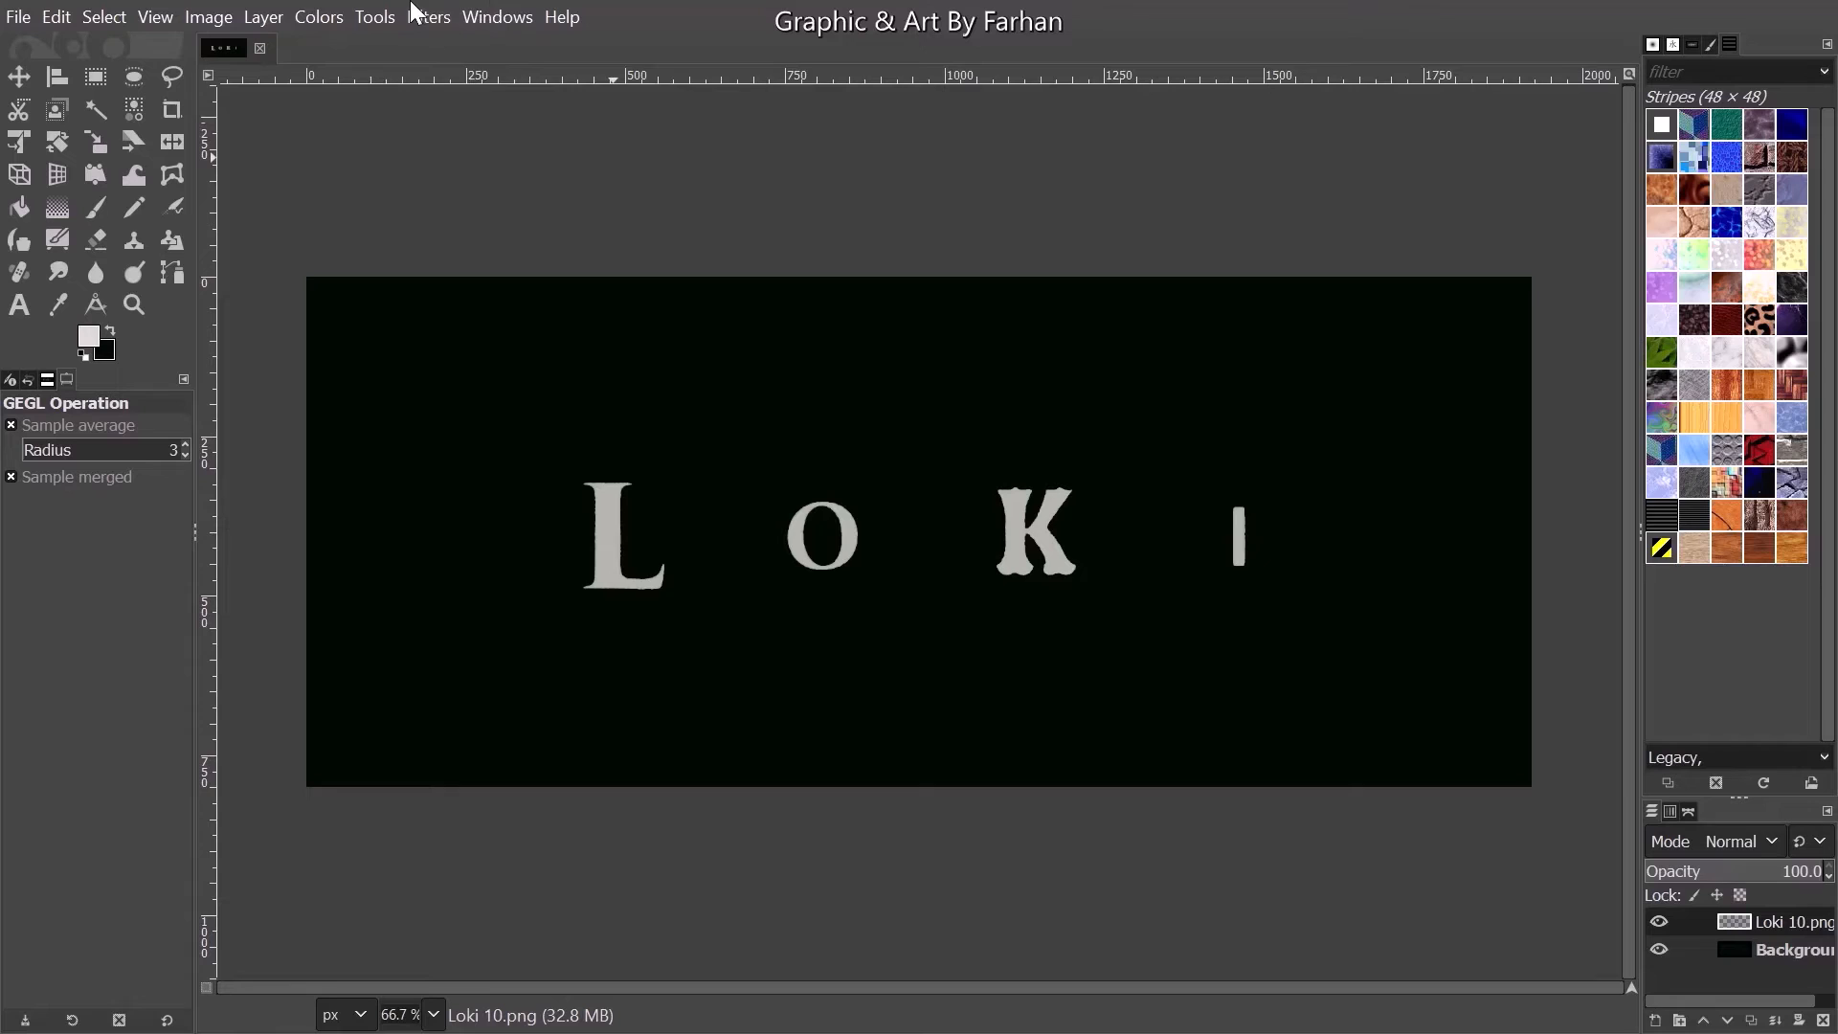
- Apply a Bloom filter to the Loki 10.png layer with Limit exposure on, radius about 64.84 and strength about 87.79
left_click(421, 16)
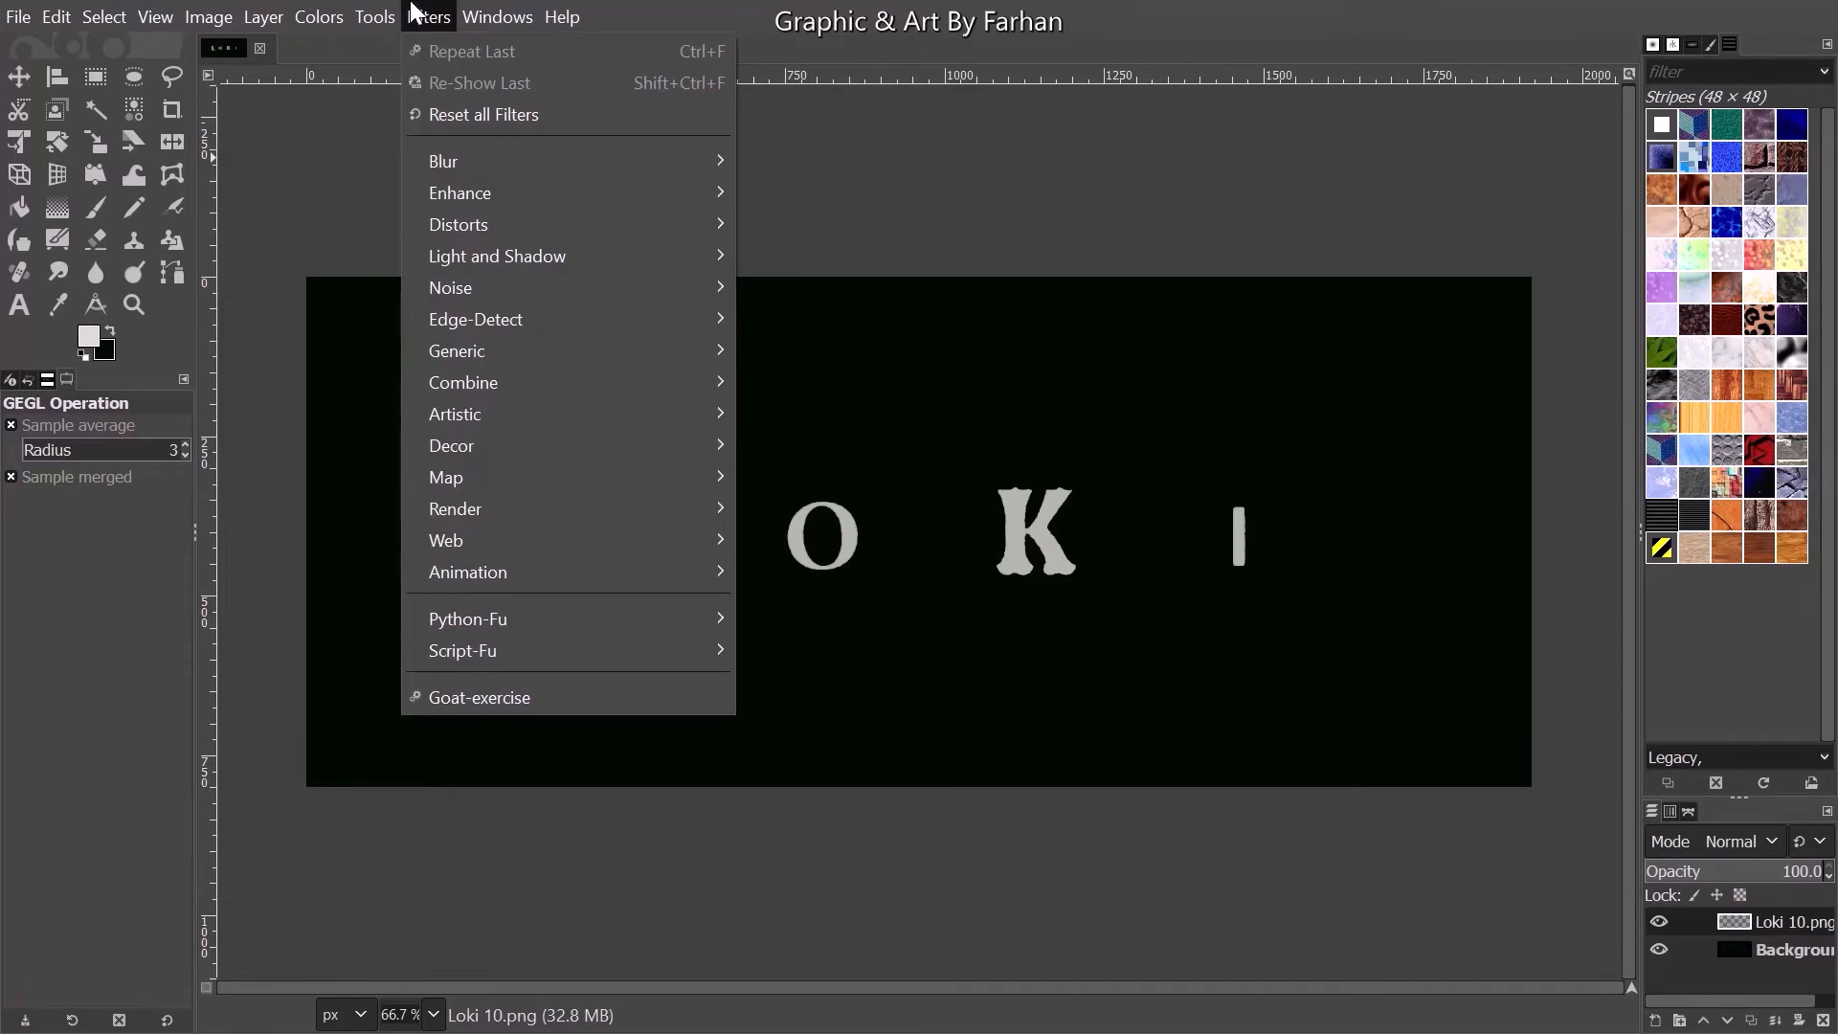
mouse_move(490, 253)
left_click(794, 257)
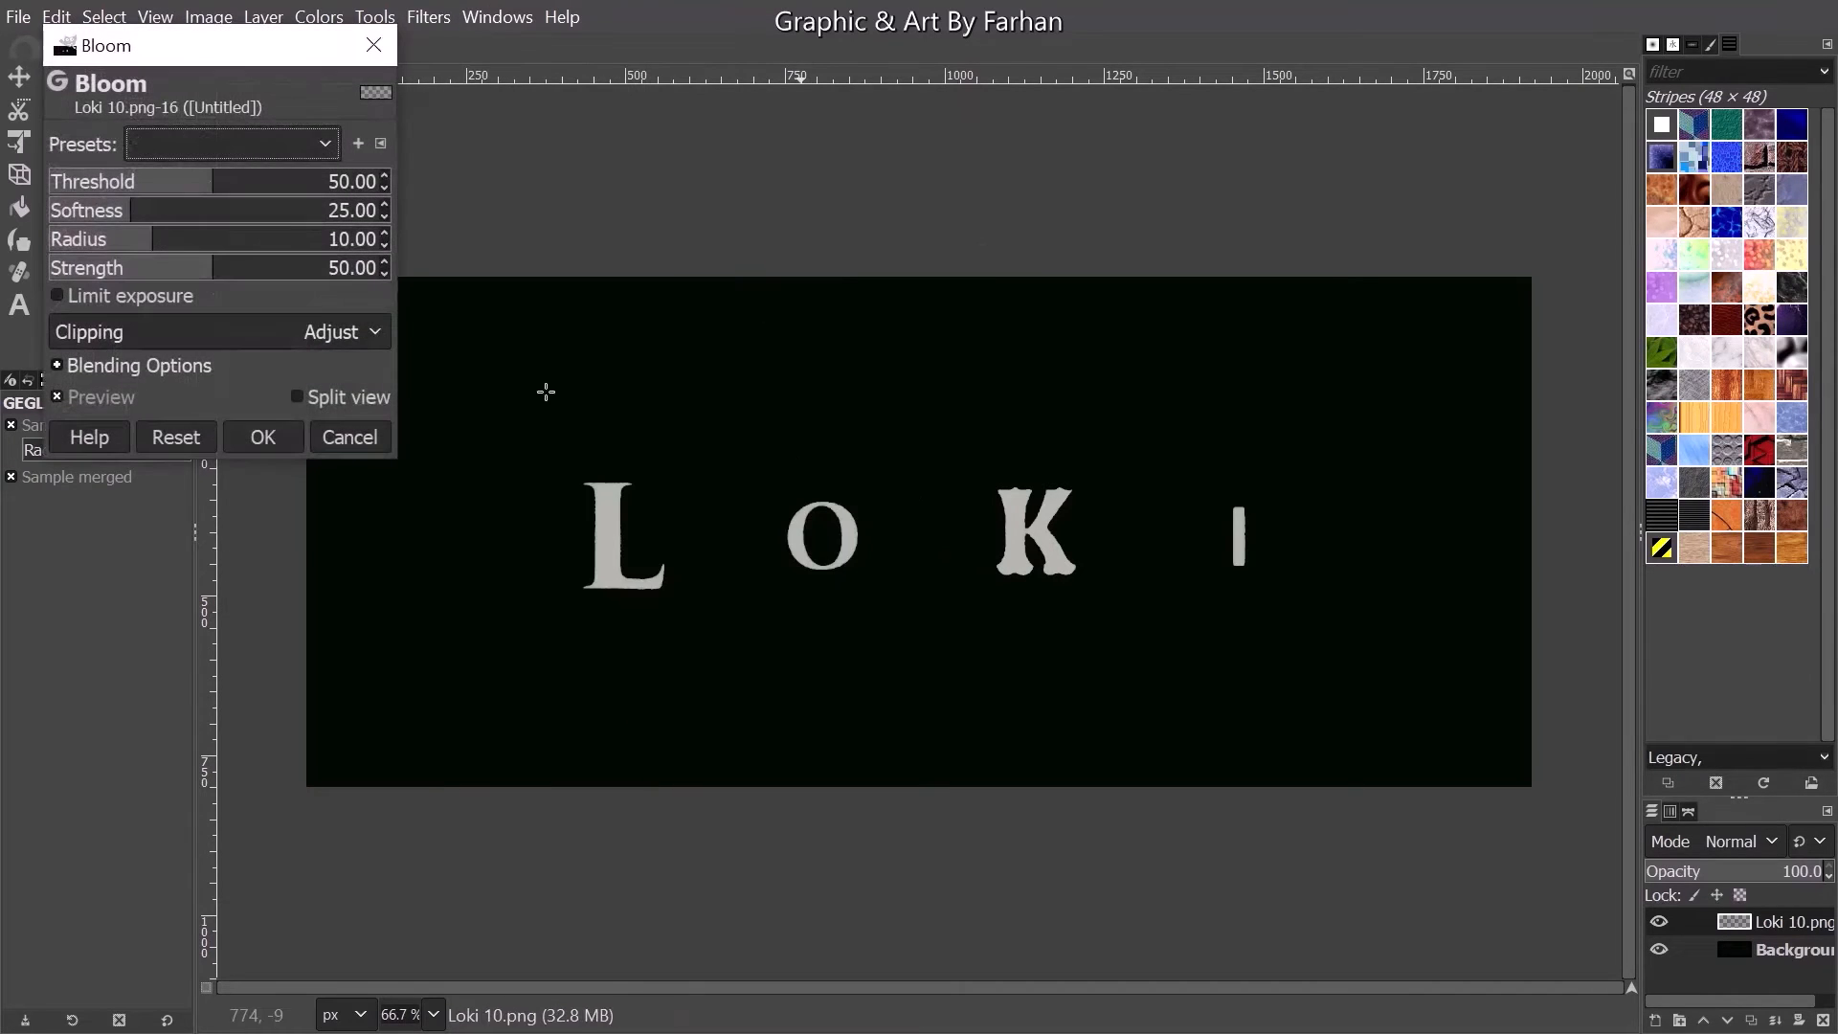
left_click(134, 291)
left_click(336, 267)
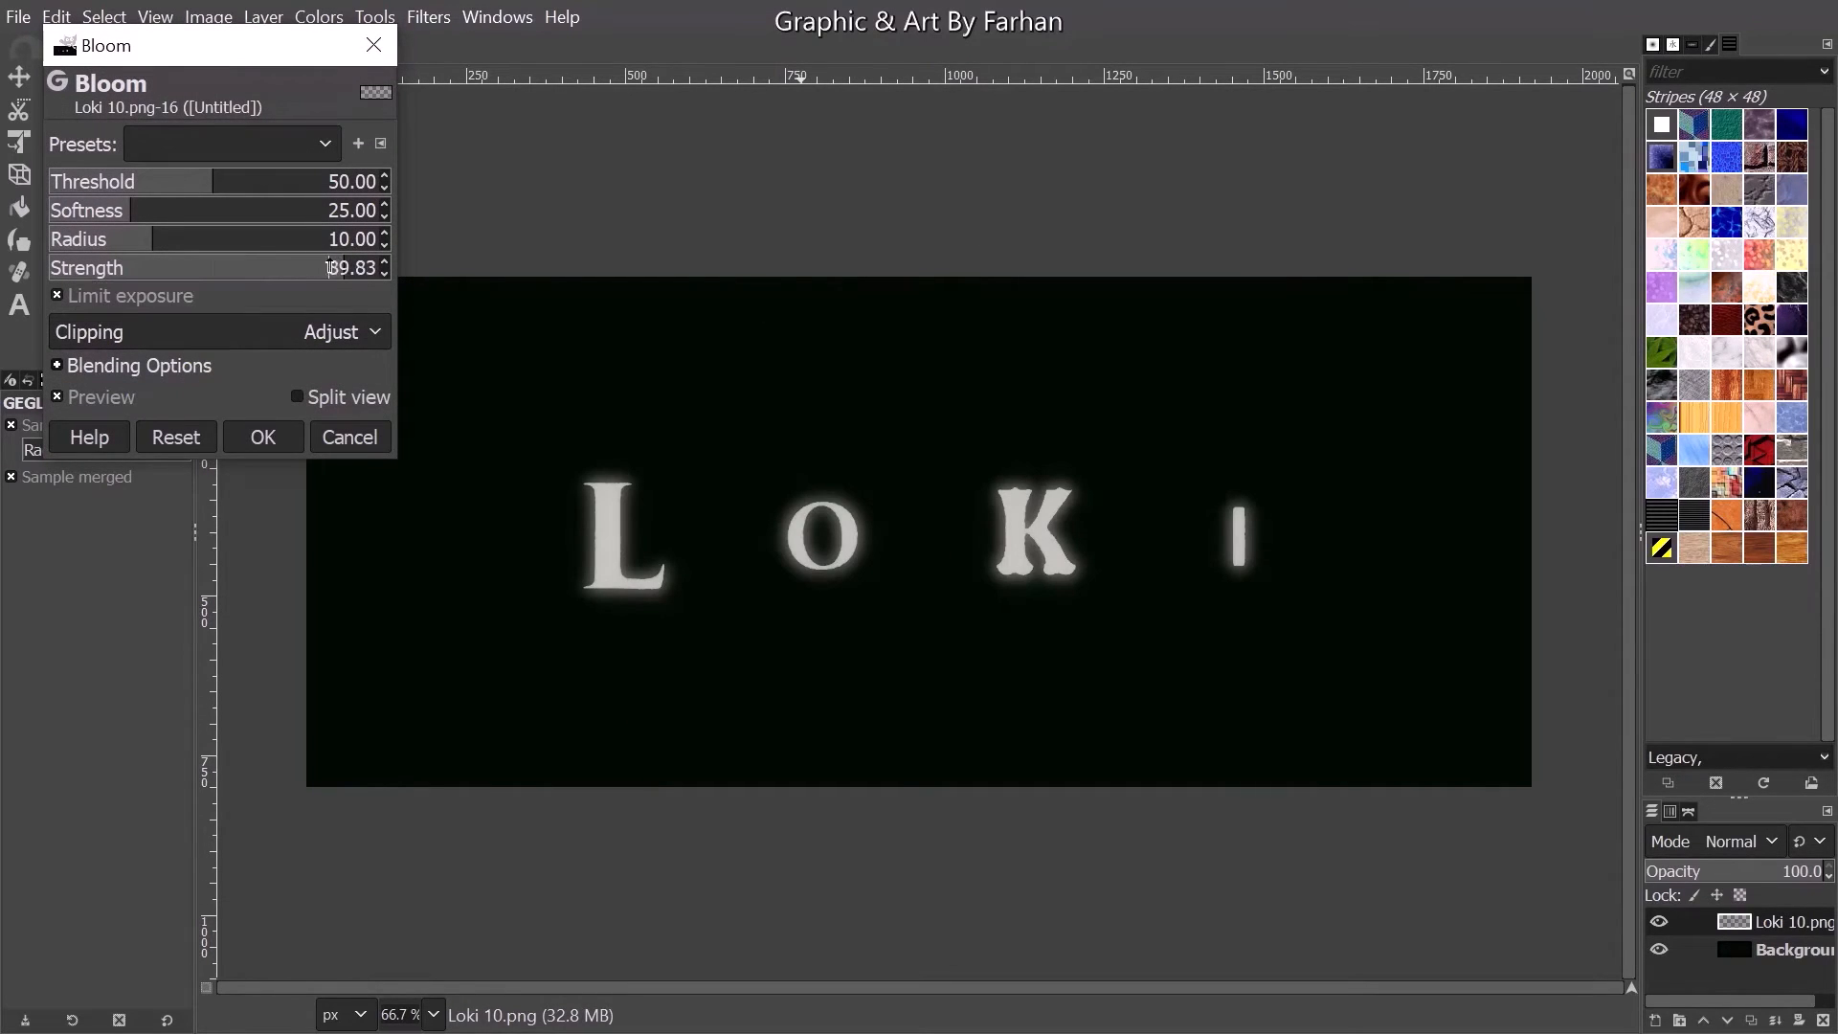
left_click(312, 245)
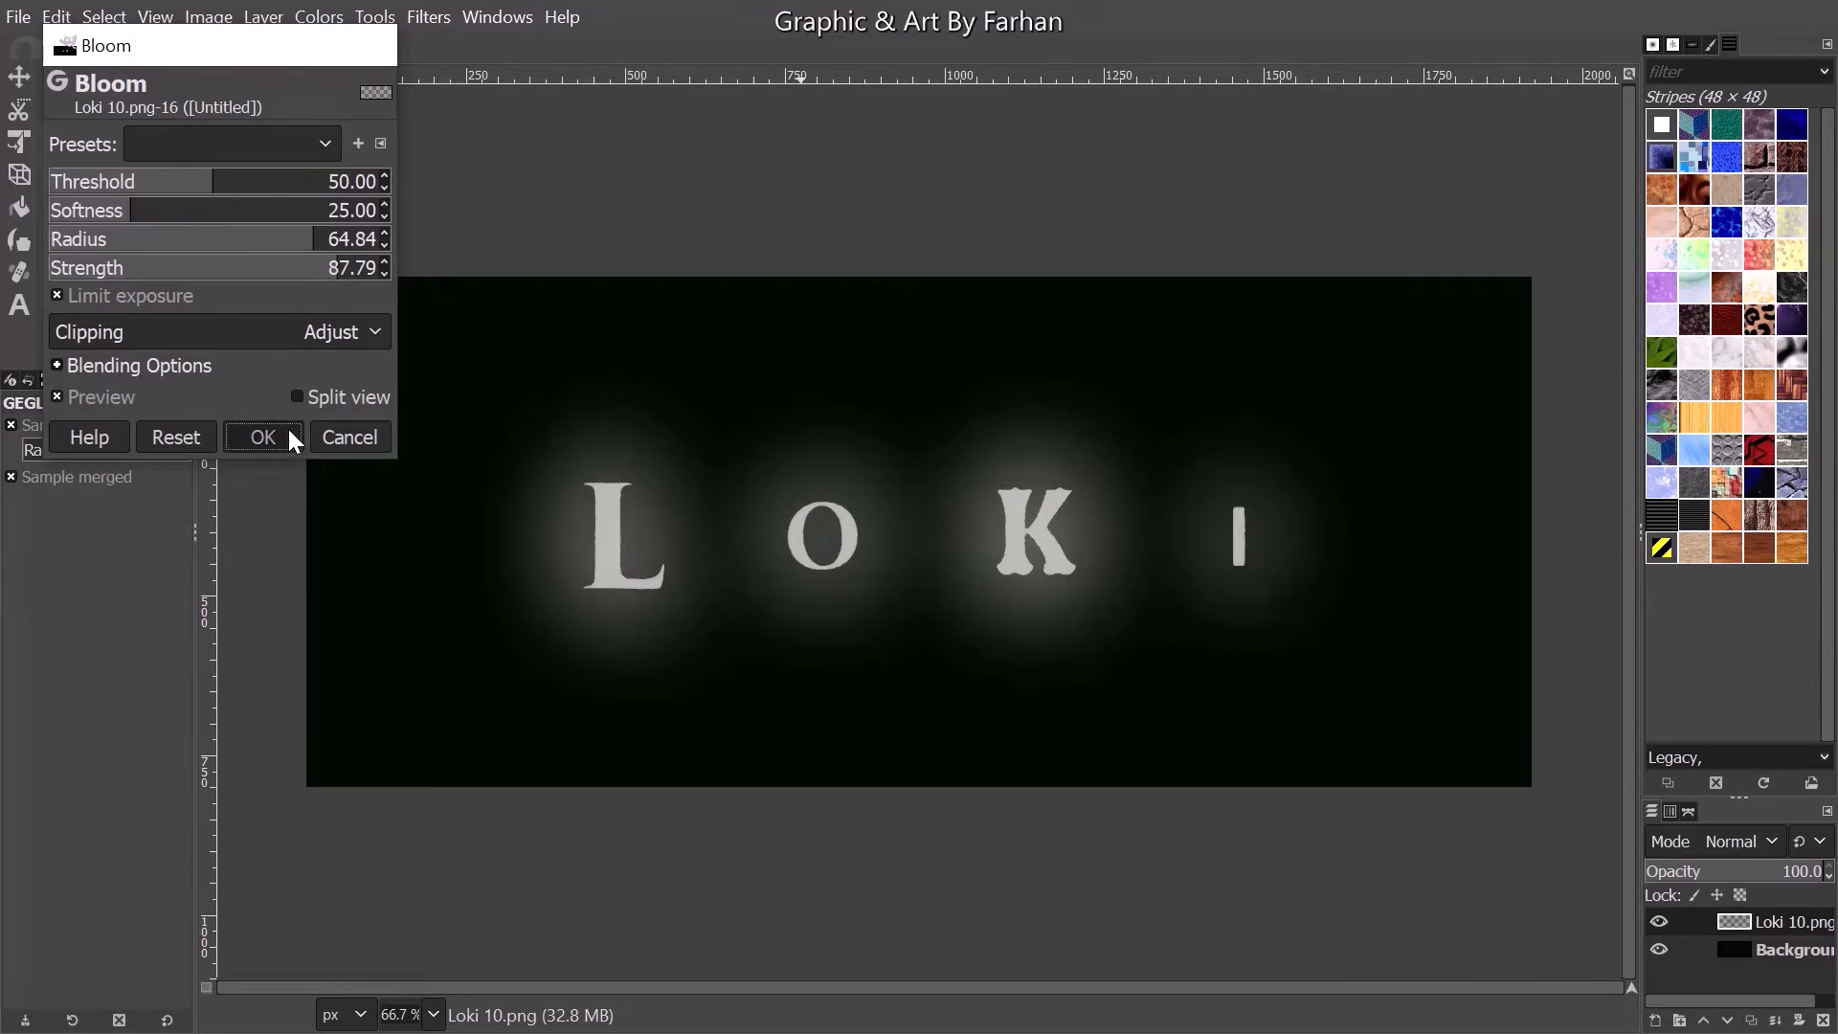
left_click(287, 431)
- Add a new transparent 1920 by 800 px layer above Loki 10.png and fill it with the light foreground color
left_click(1656, 1021)
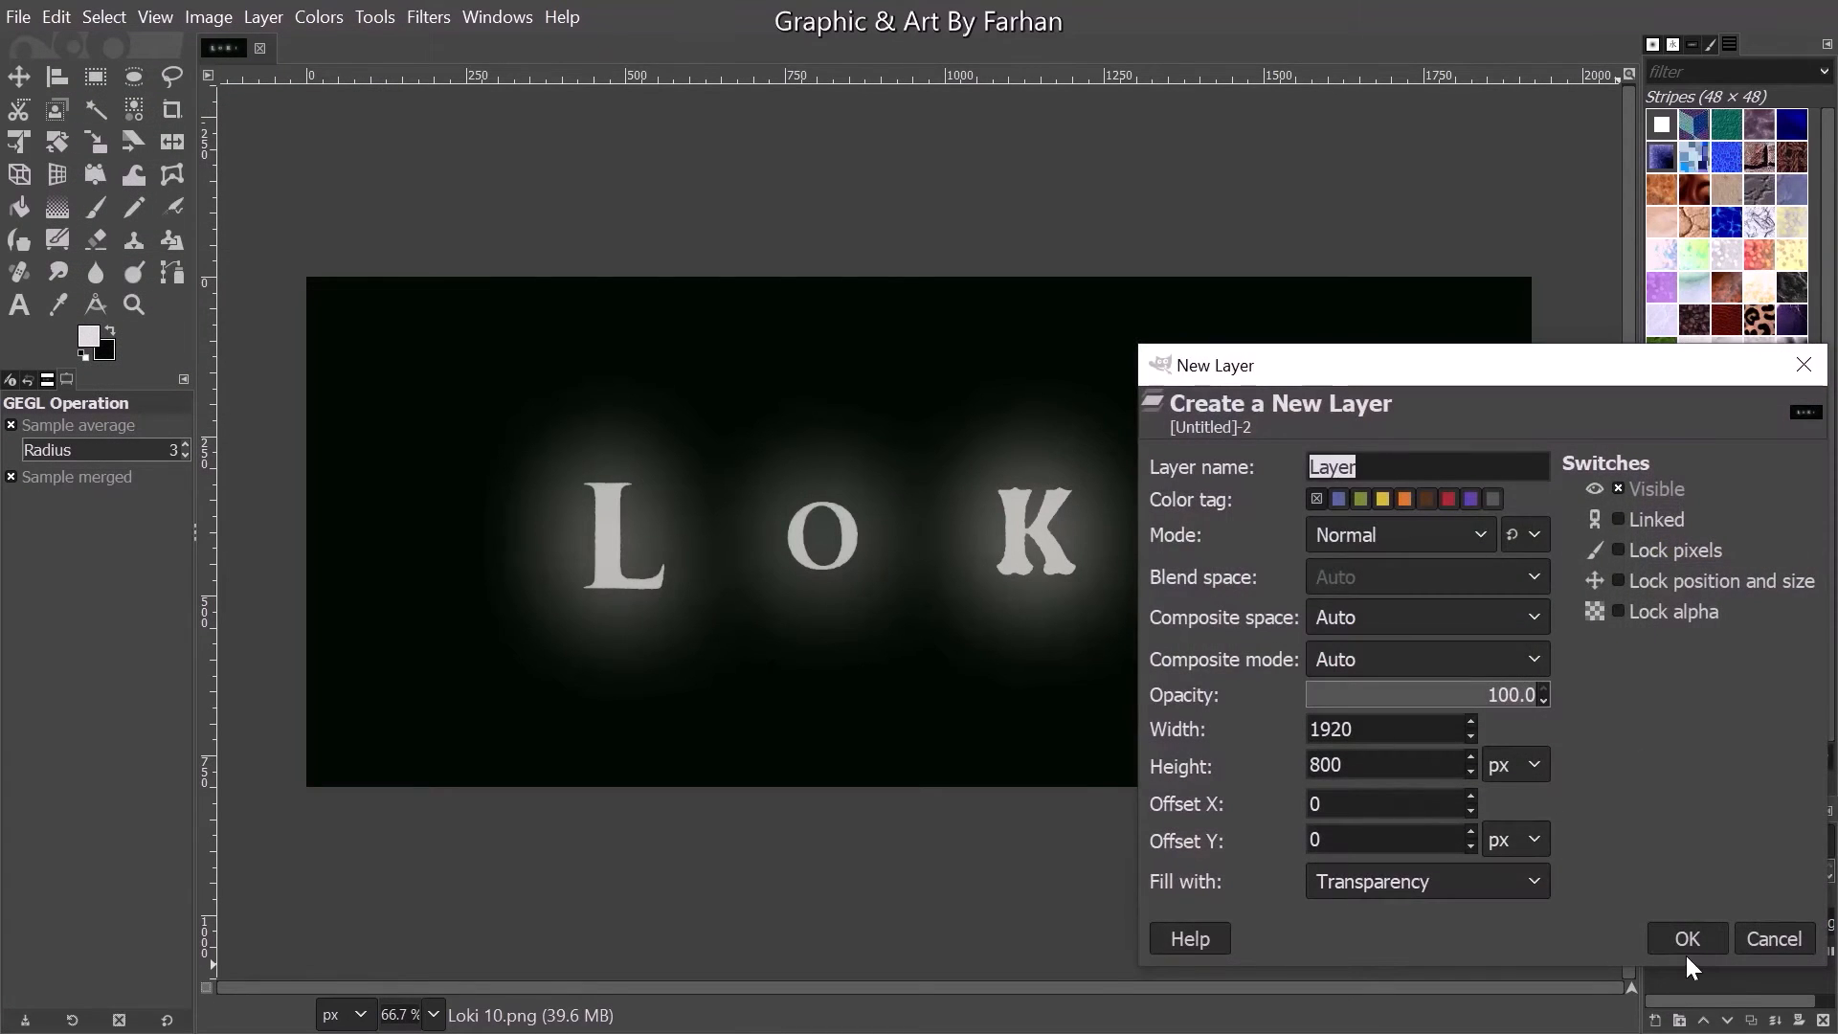
left_click(1684, 938)
left_click(57, 17)
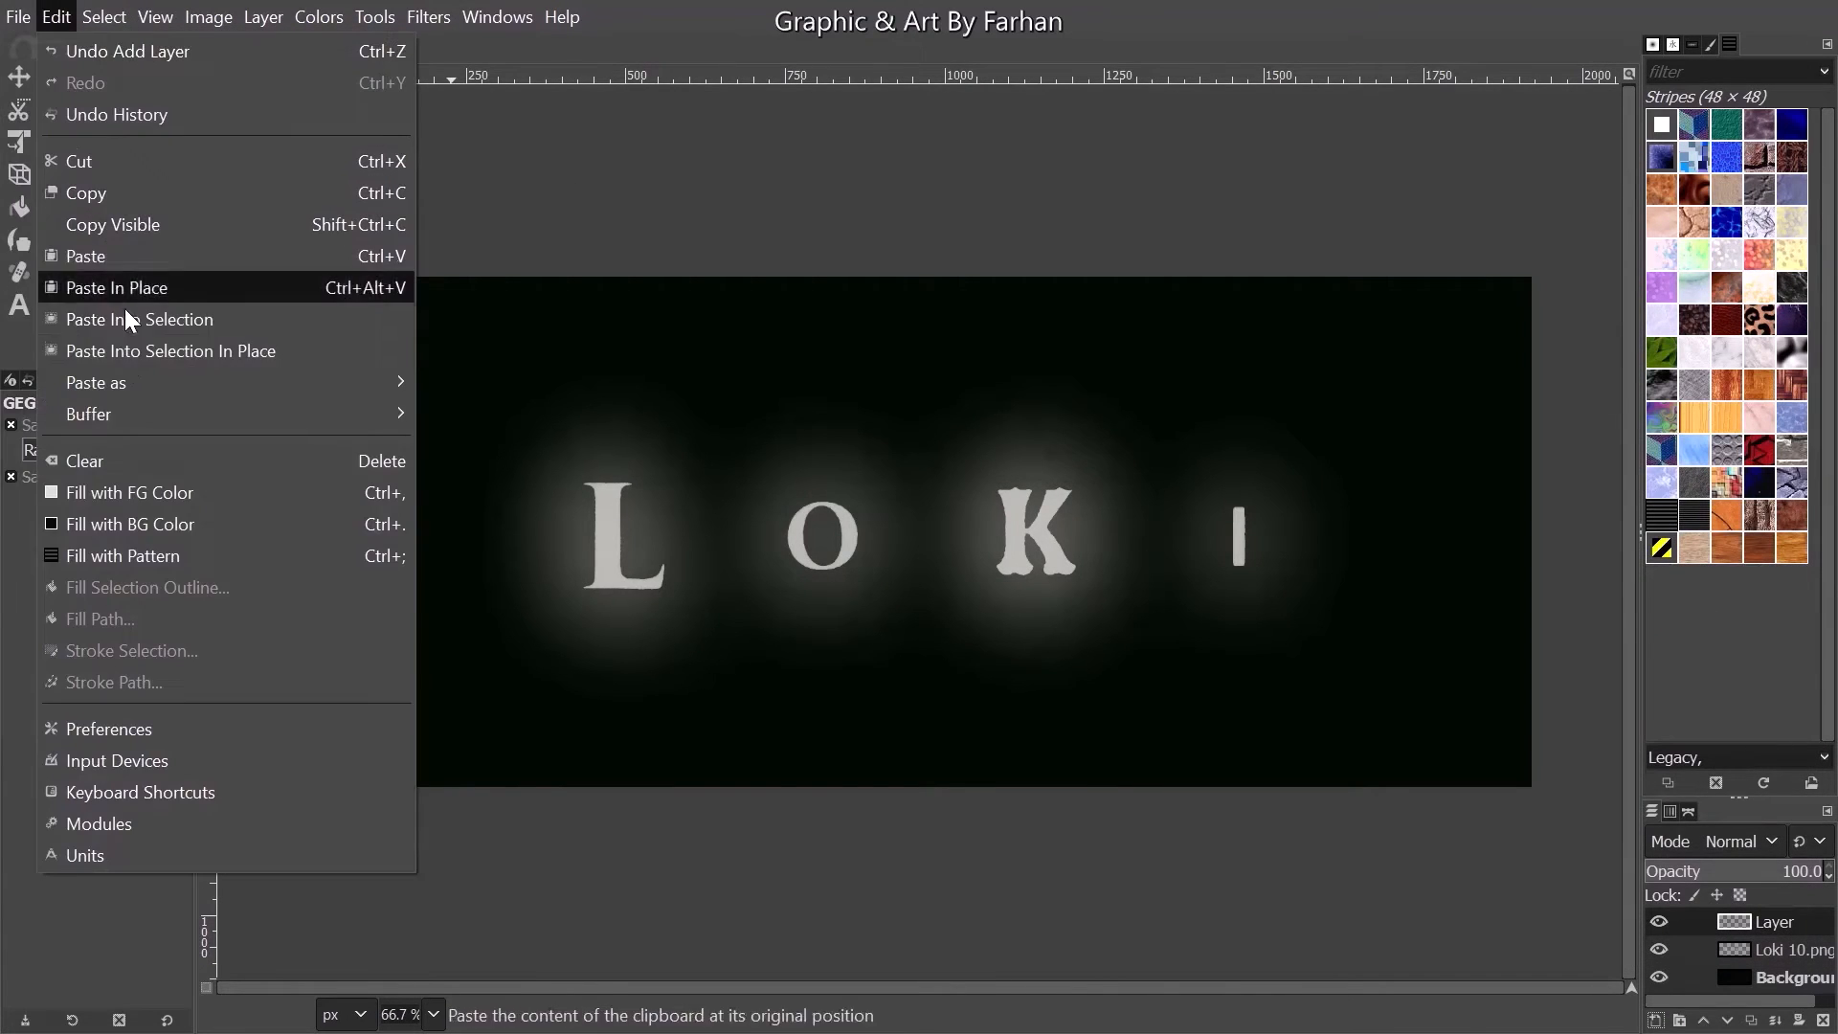
left_click(134, 491)
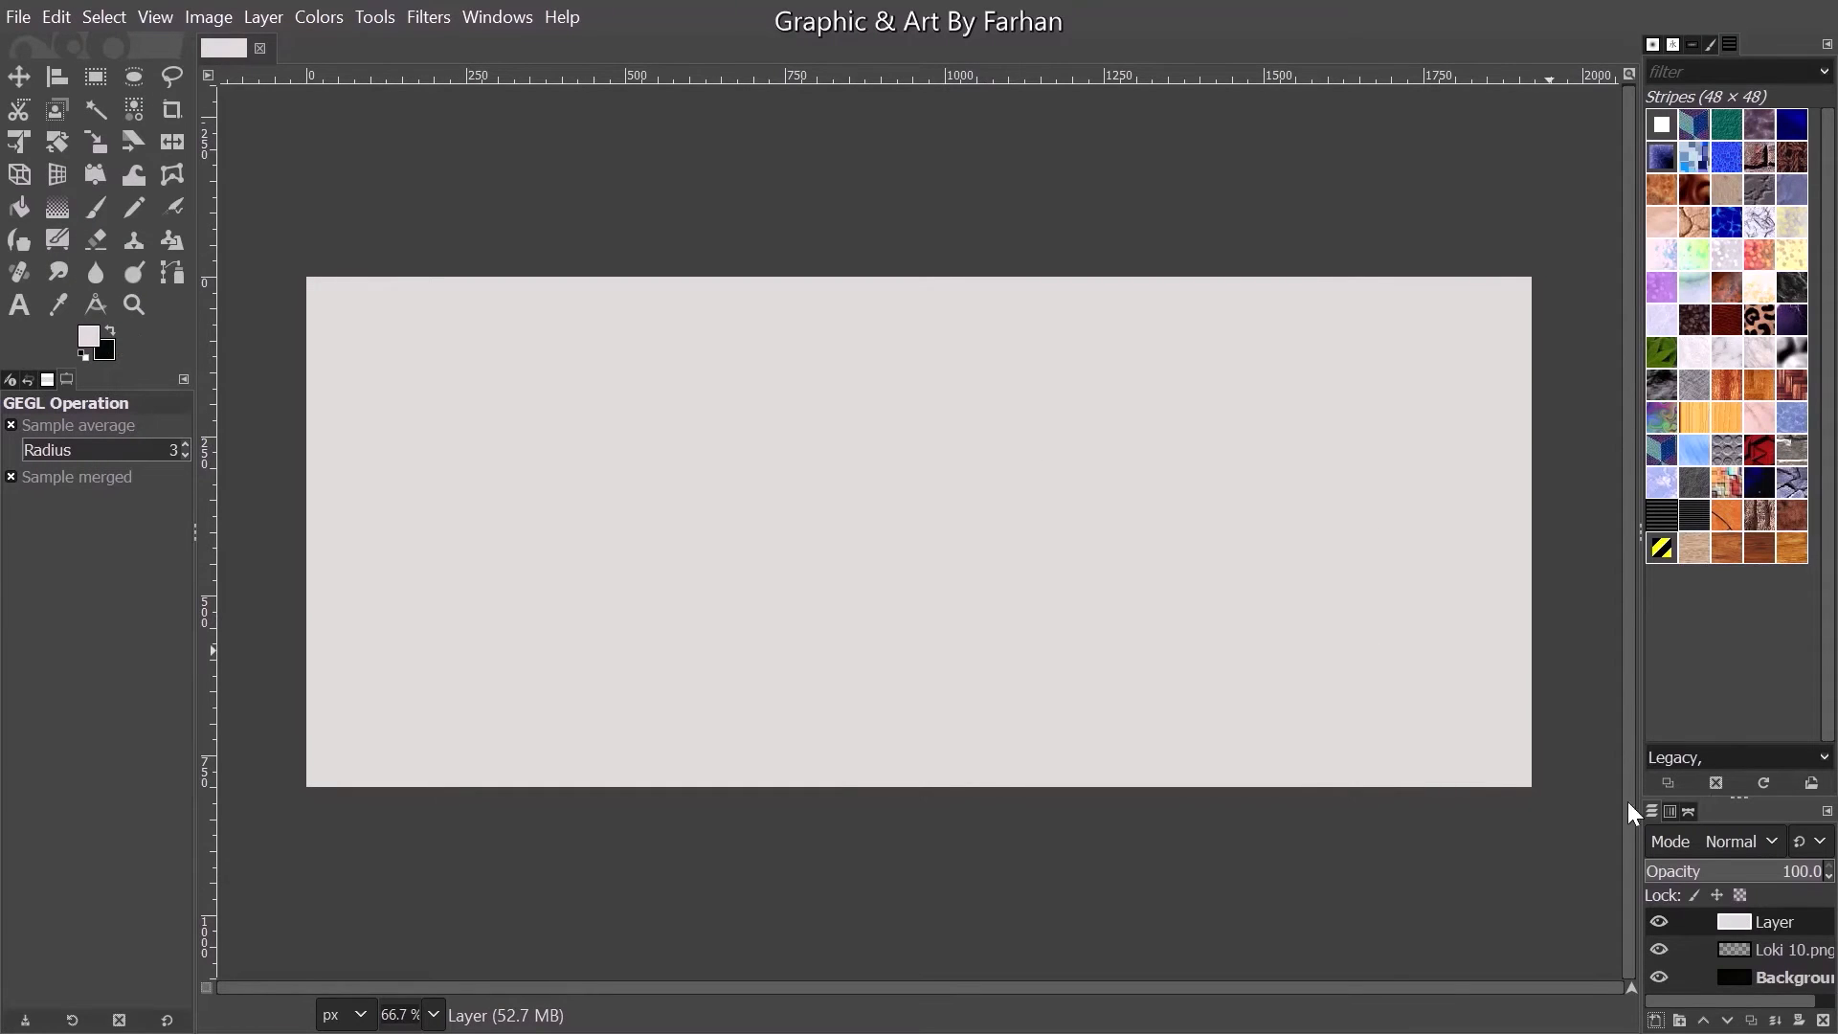
- Compare the image with the light filled layer hidden and shown, and set that layer's blend mode to Soft light
left_click(1659, 923)
left_click(1659, 923)
left_click(1724, 842)
left_click(1625, 550)
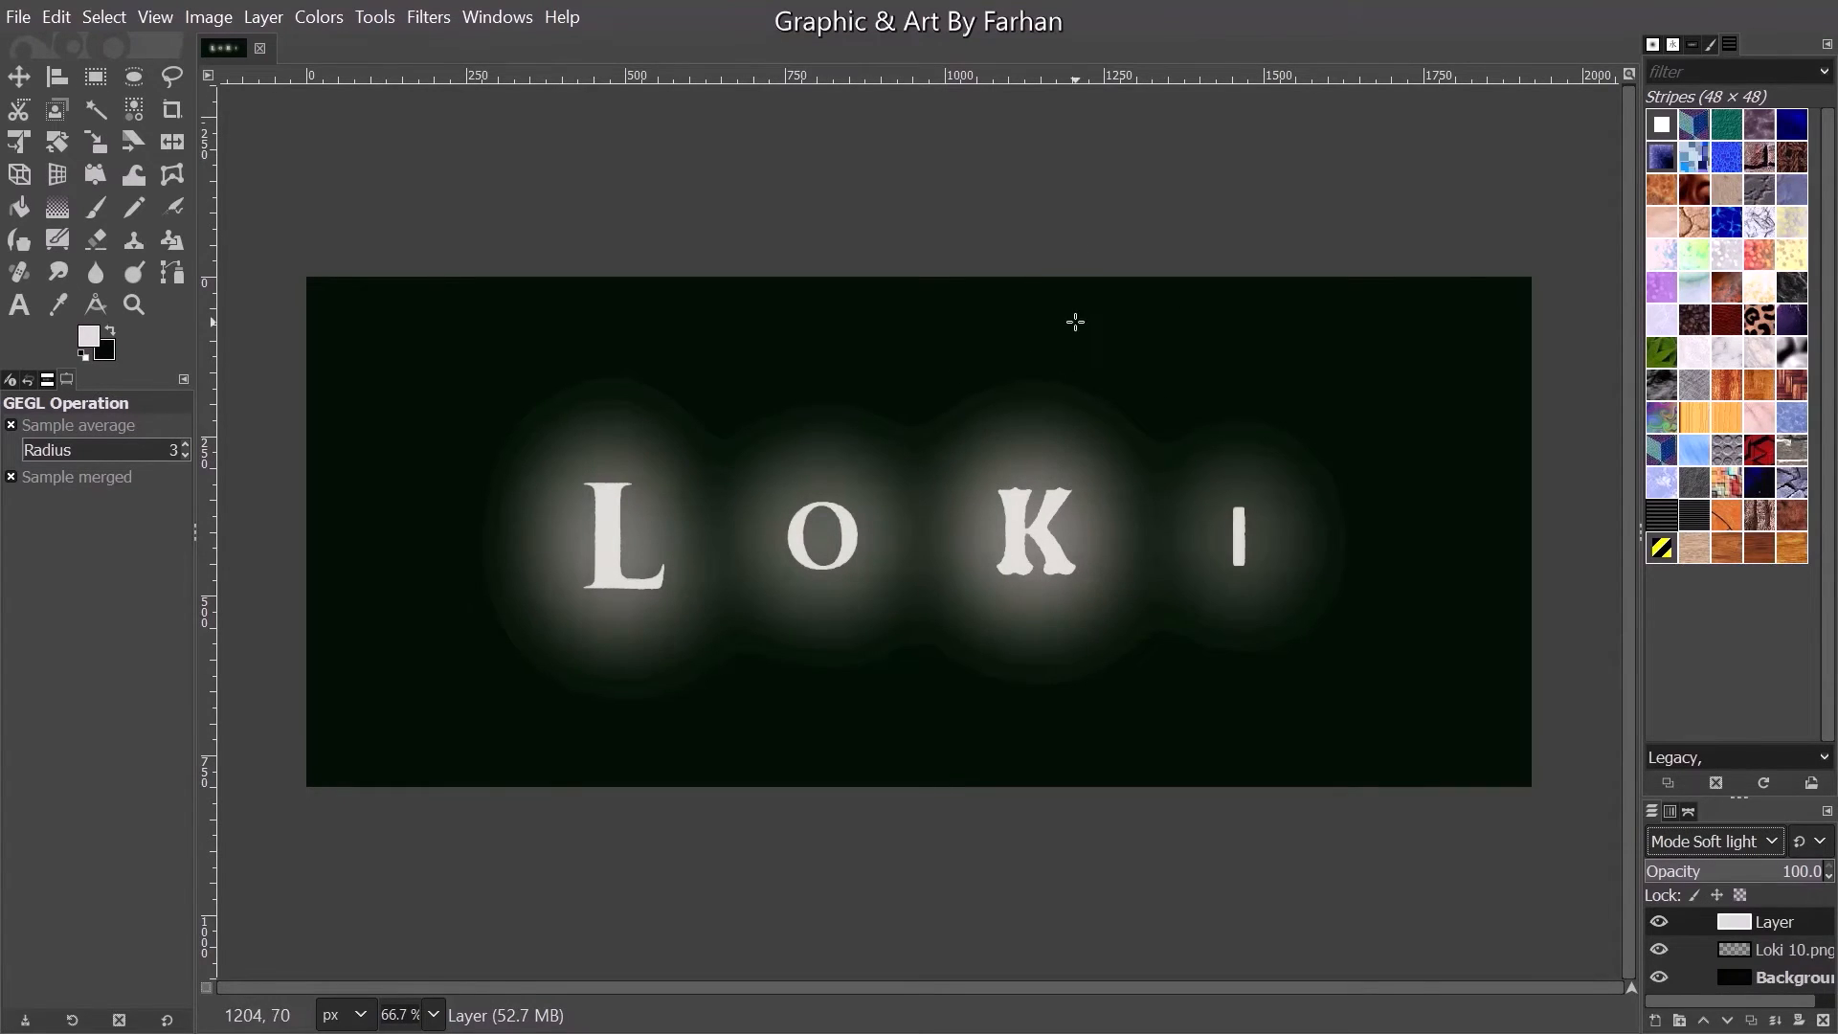
- Add another empty layer and start a Supernova on it, centered beyond the canvas's upper-right corner at about X 0.982, Y -0.291
left_click(1655, 1021)
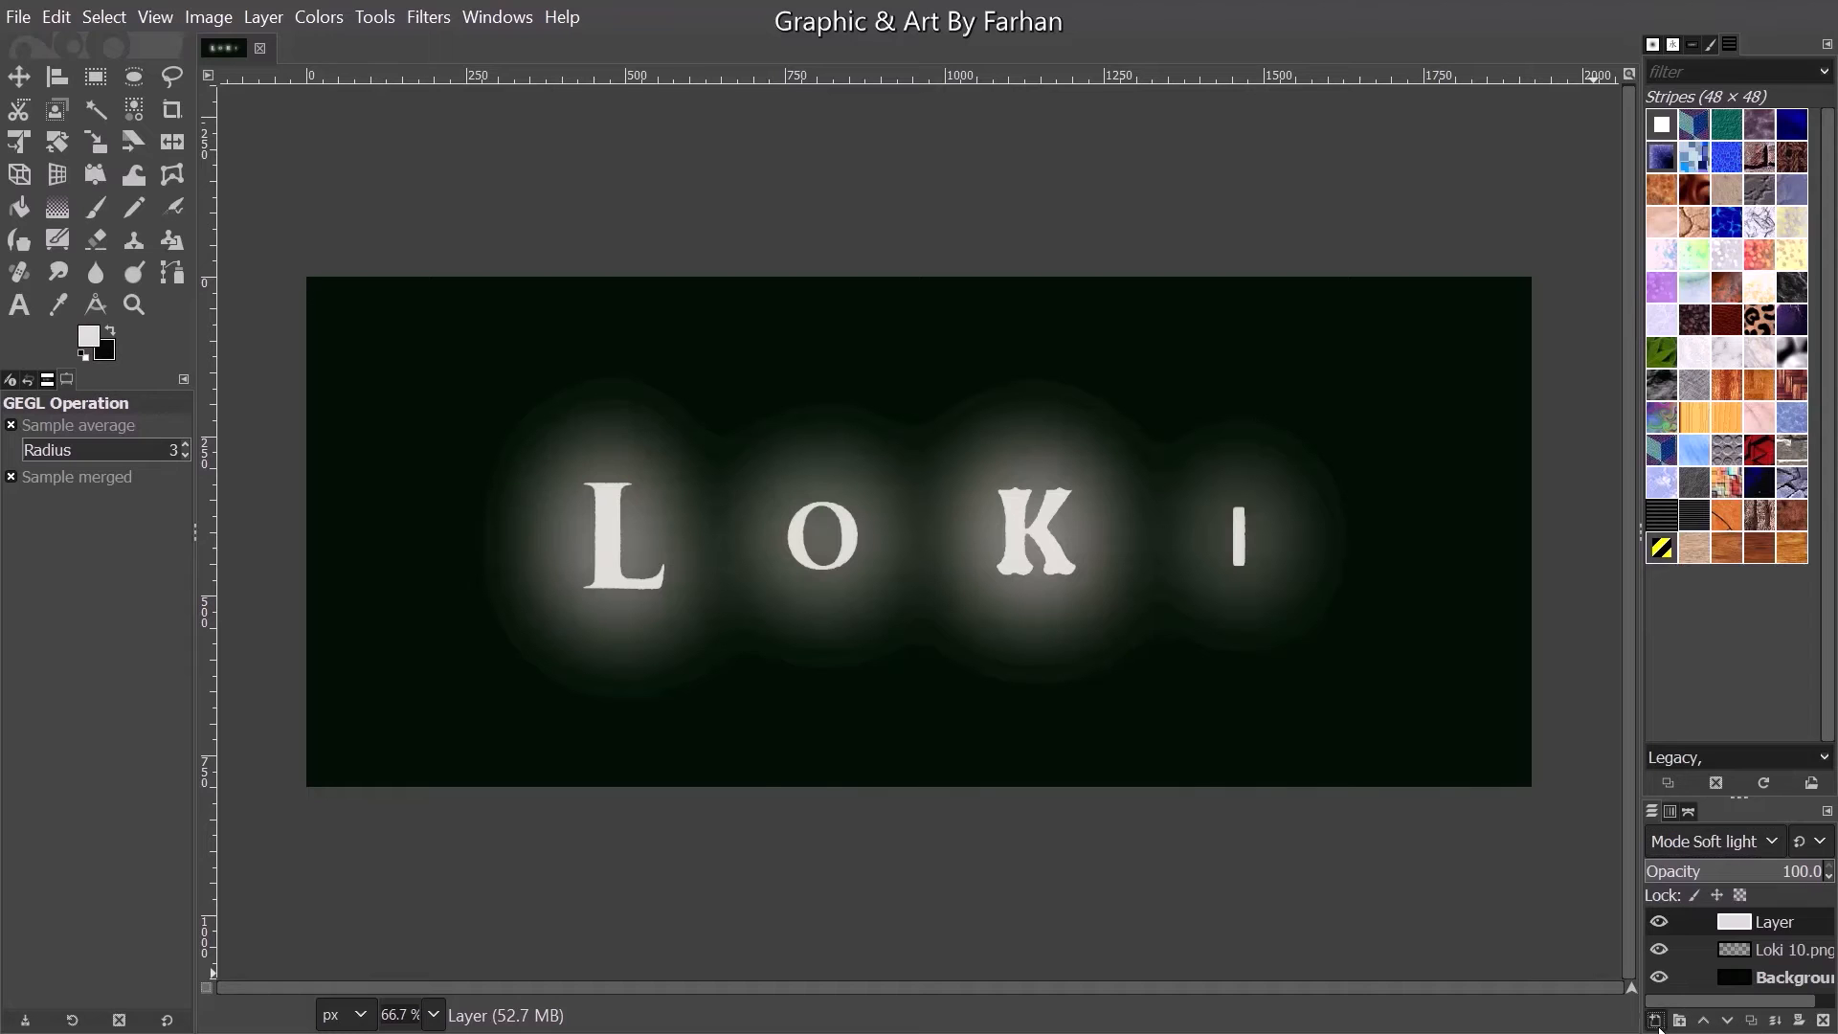
key("Return")
left_click(428, 16)
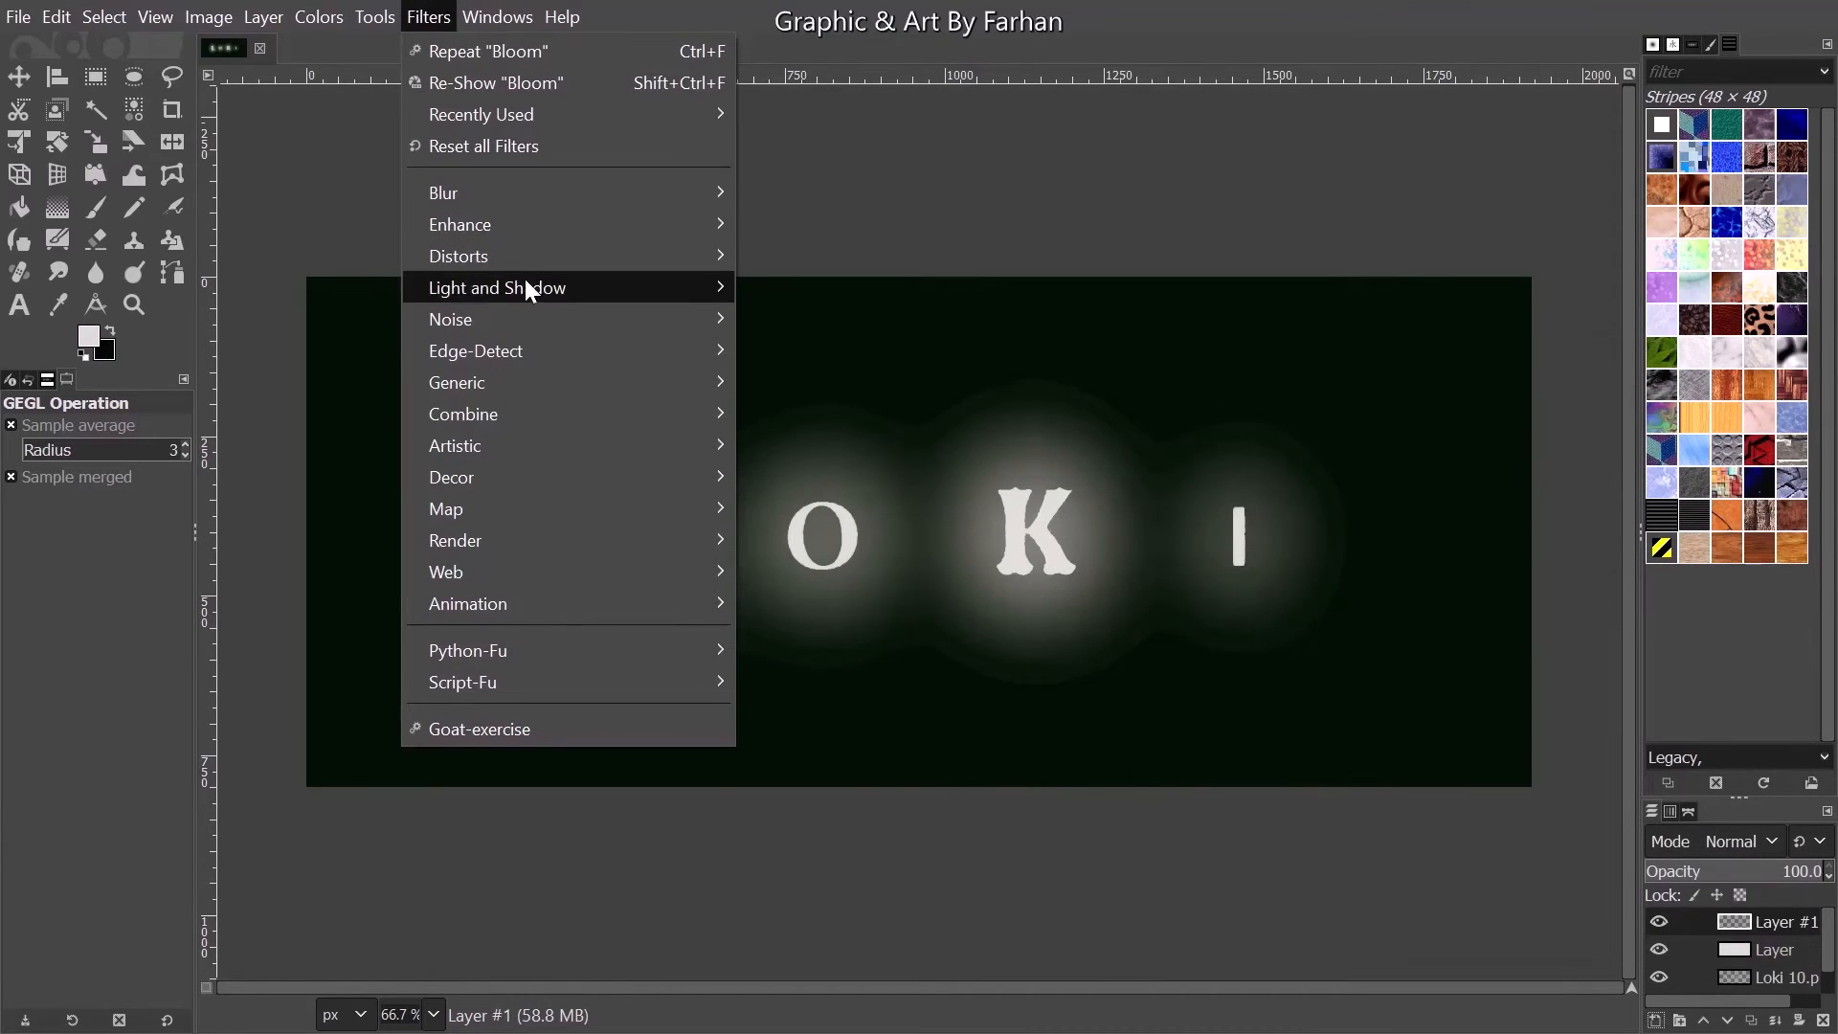
mouse_move(693, 287)
left_click(785, 319)
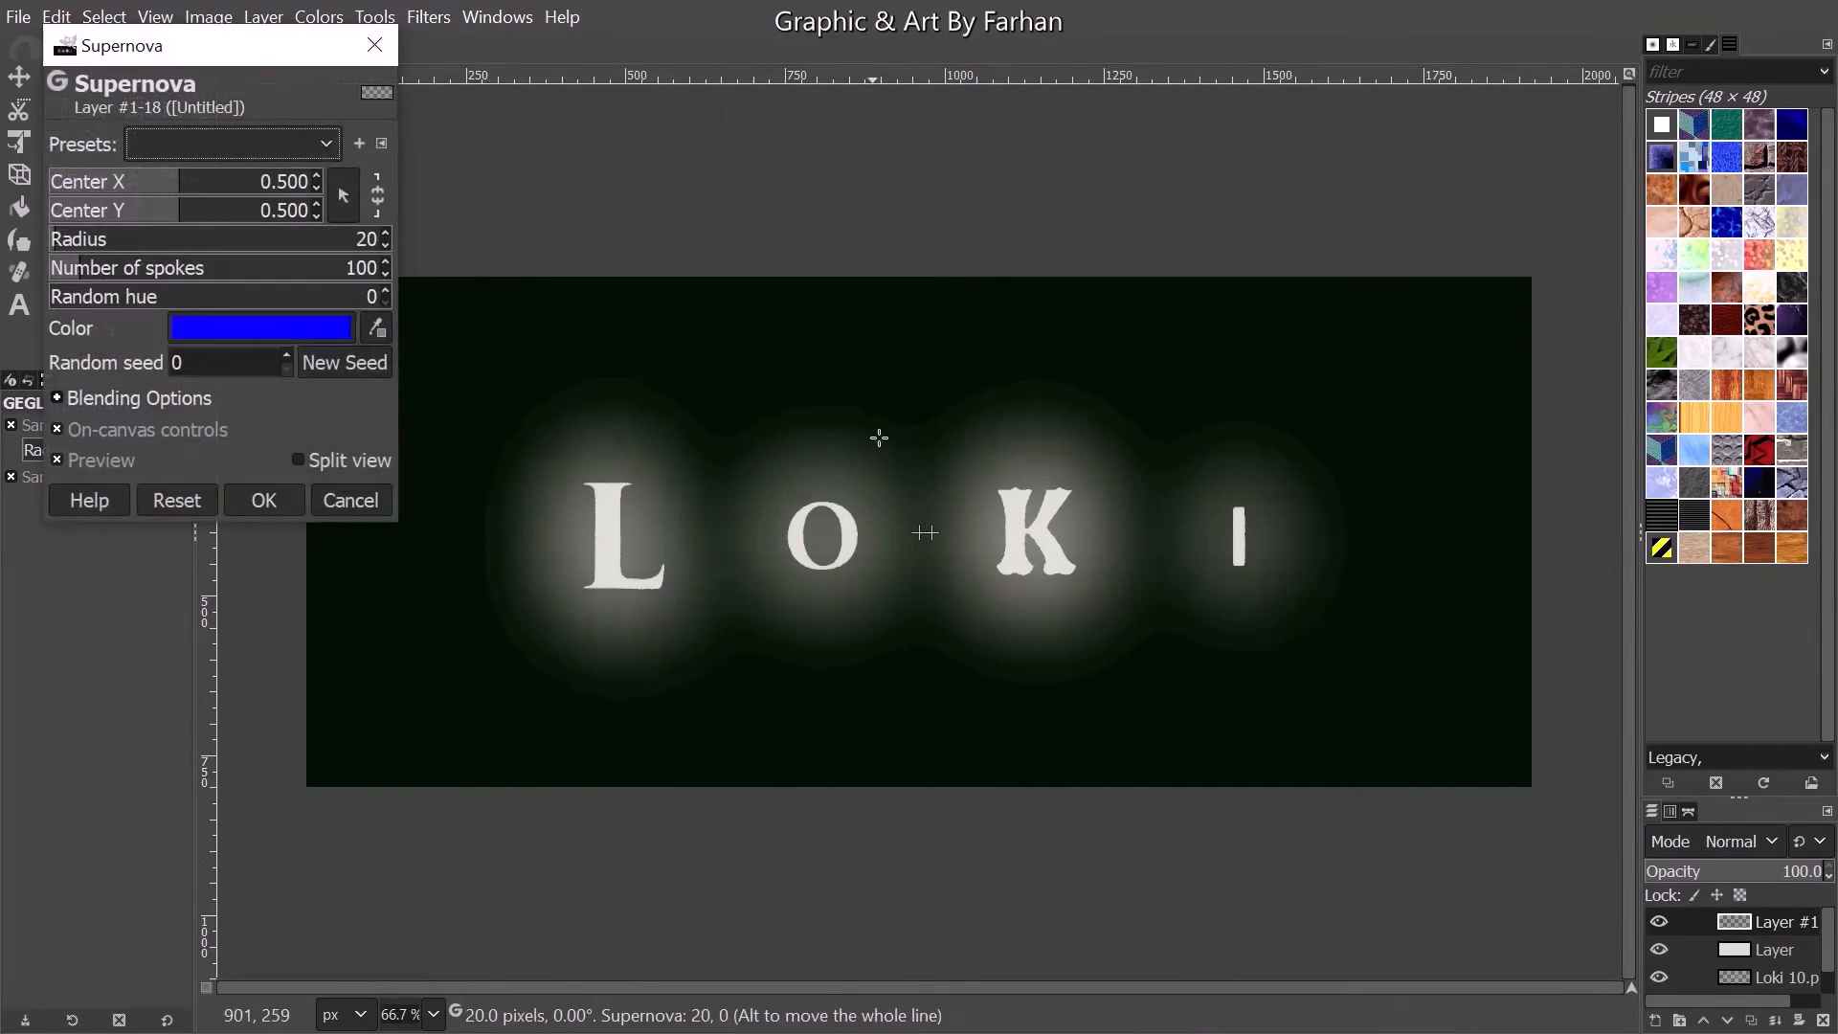
left_click_drag(1007, 433, 1497, 135)
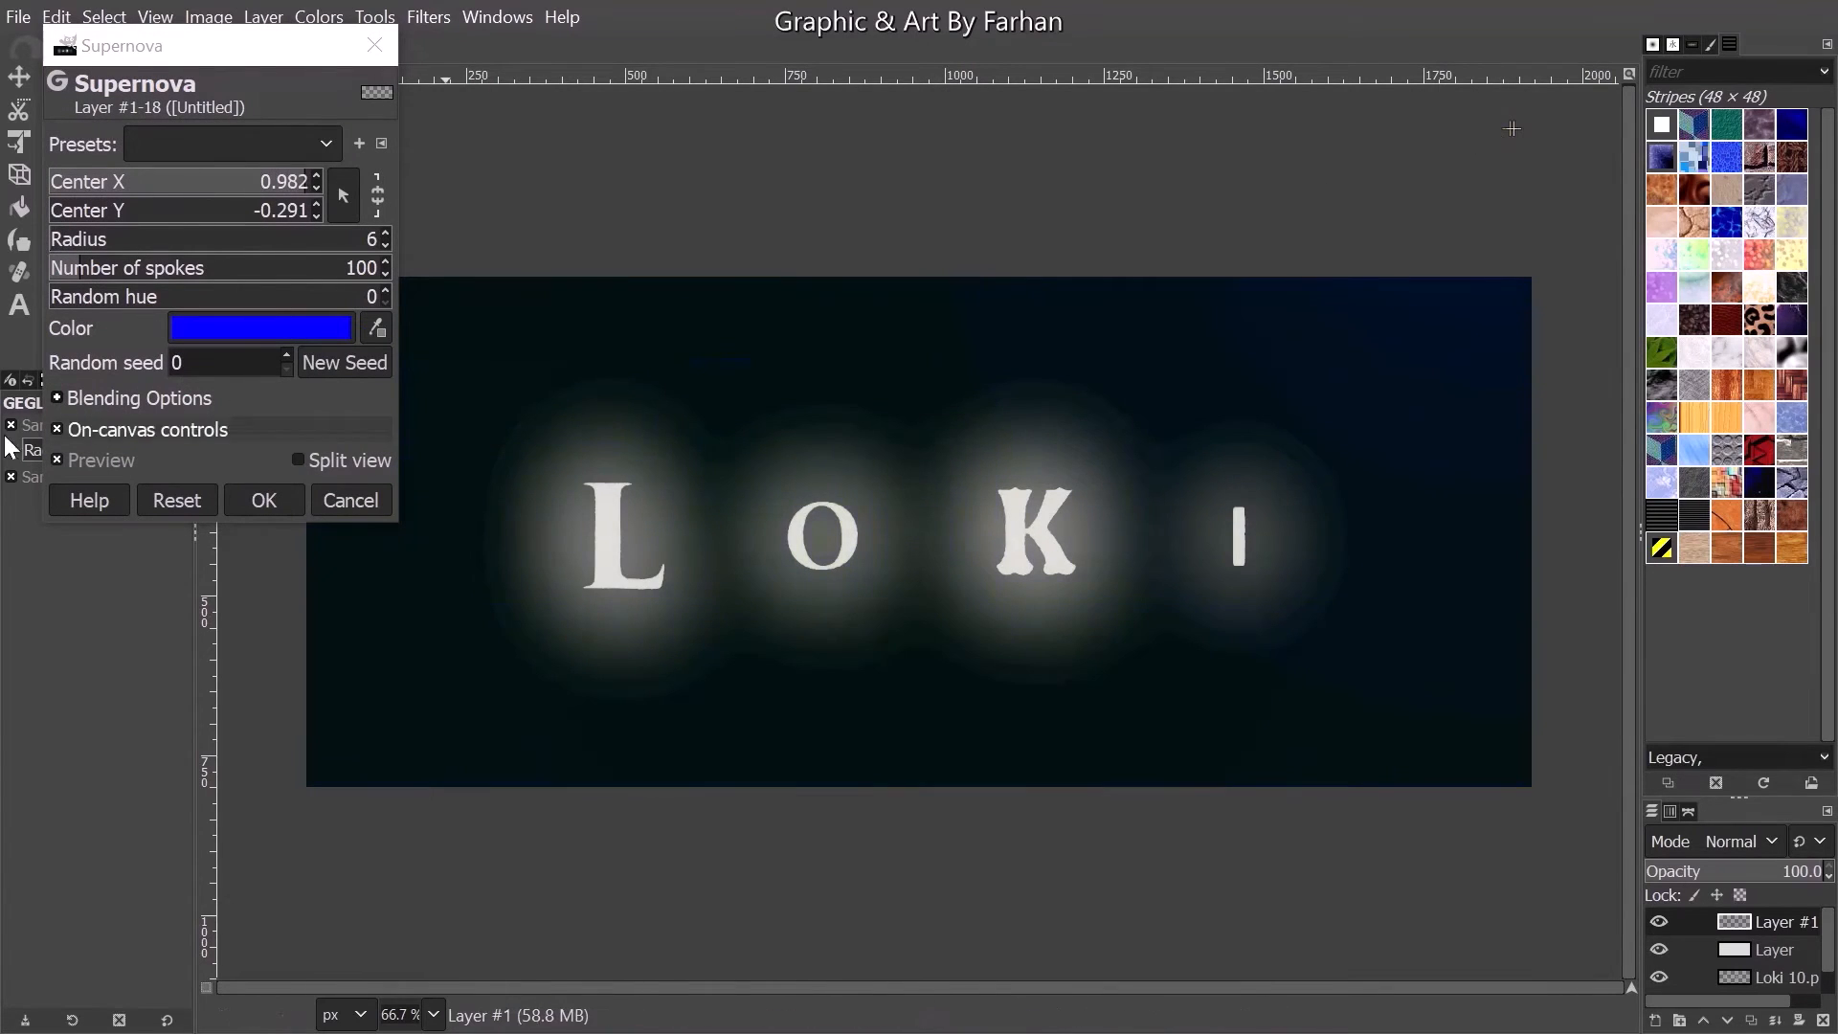
- Change the Supernova color to dark green, enlarge its radius to 31 and apply the filter
left_click(297, 329)
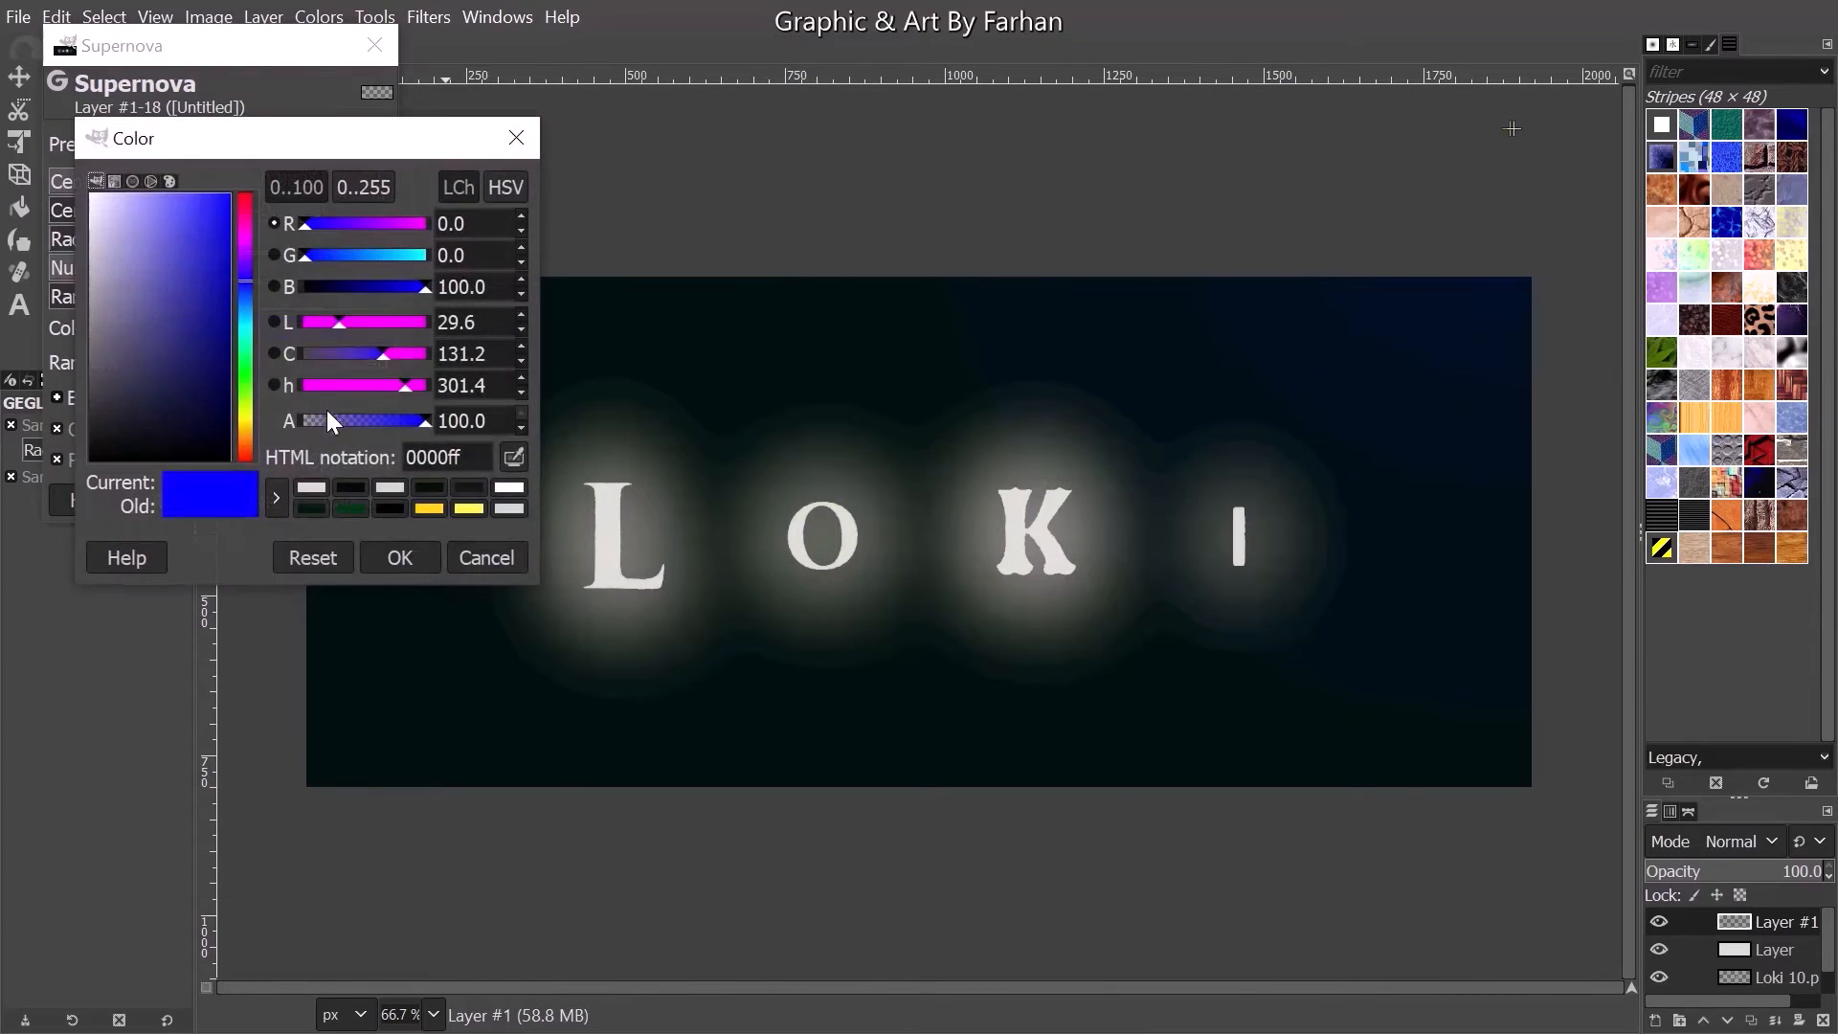
left_click(349, 507)
left_click(401, 559)
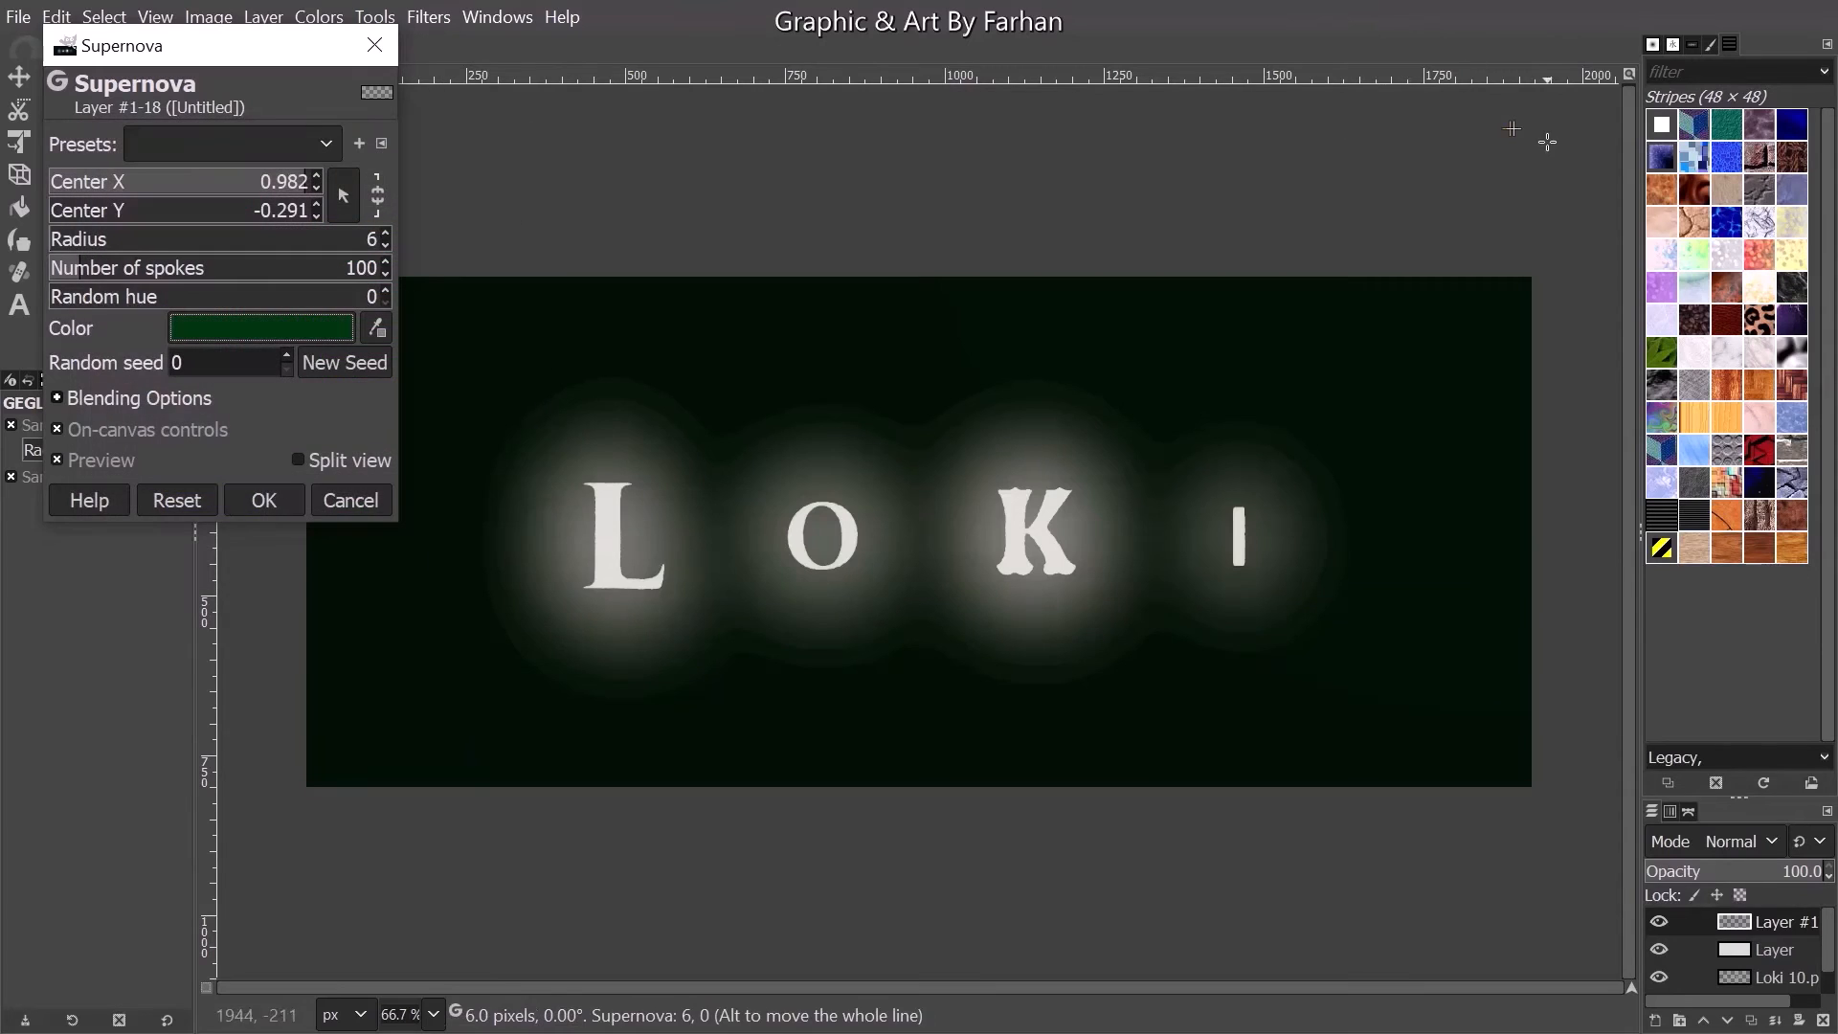
left_click_drag(1516, 127, 1530, 128)
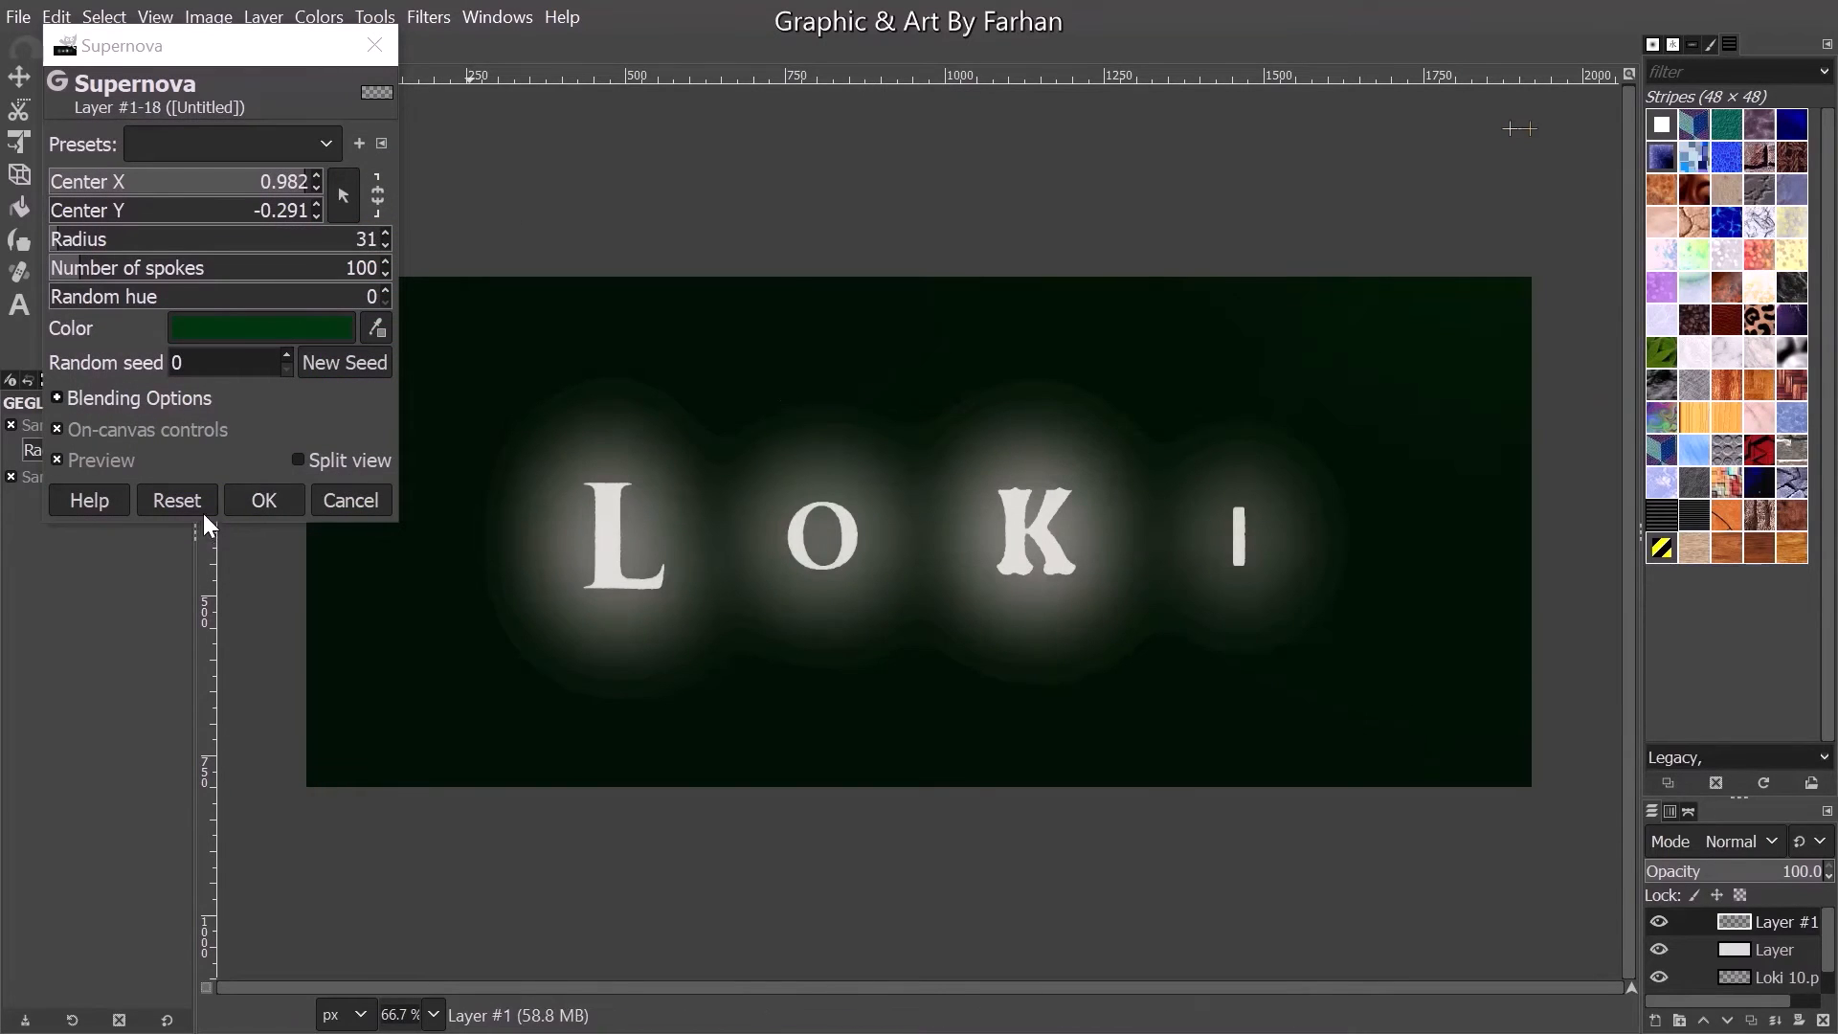
left_click(264, 500)
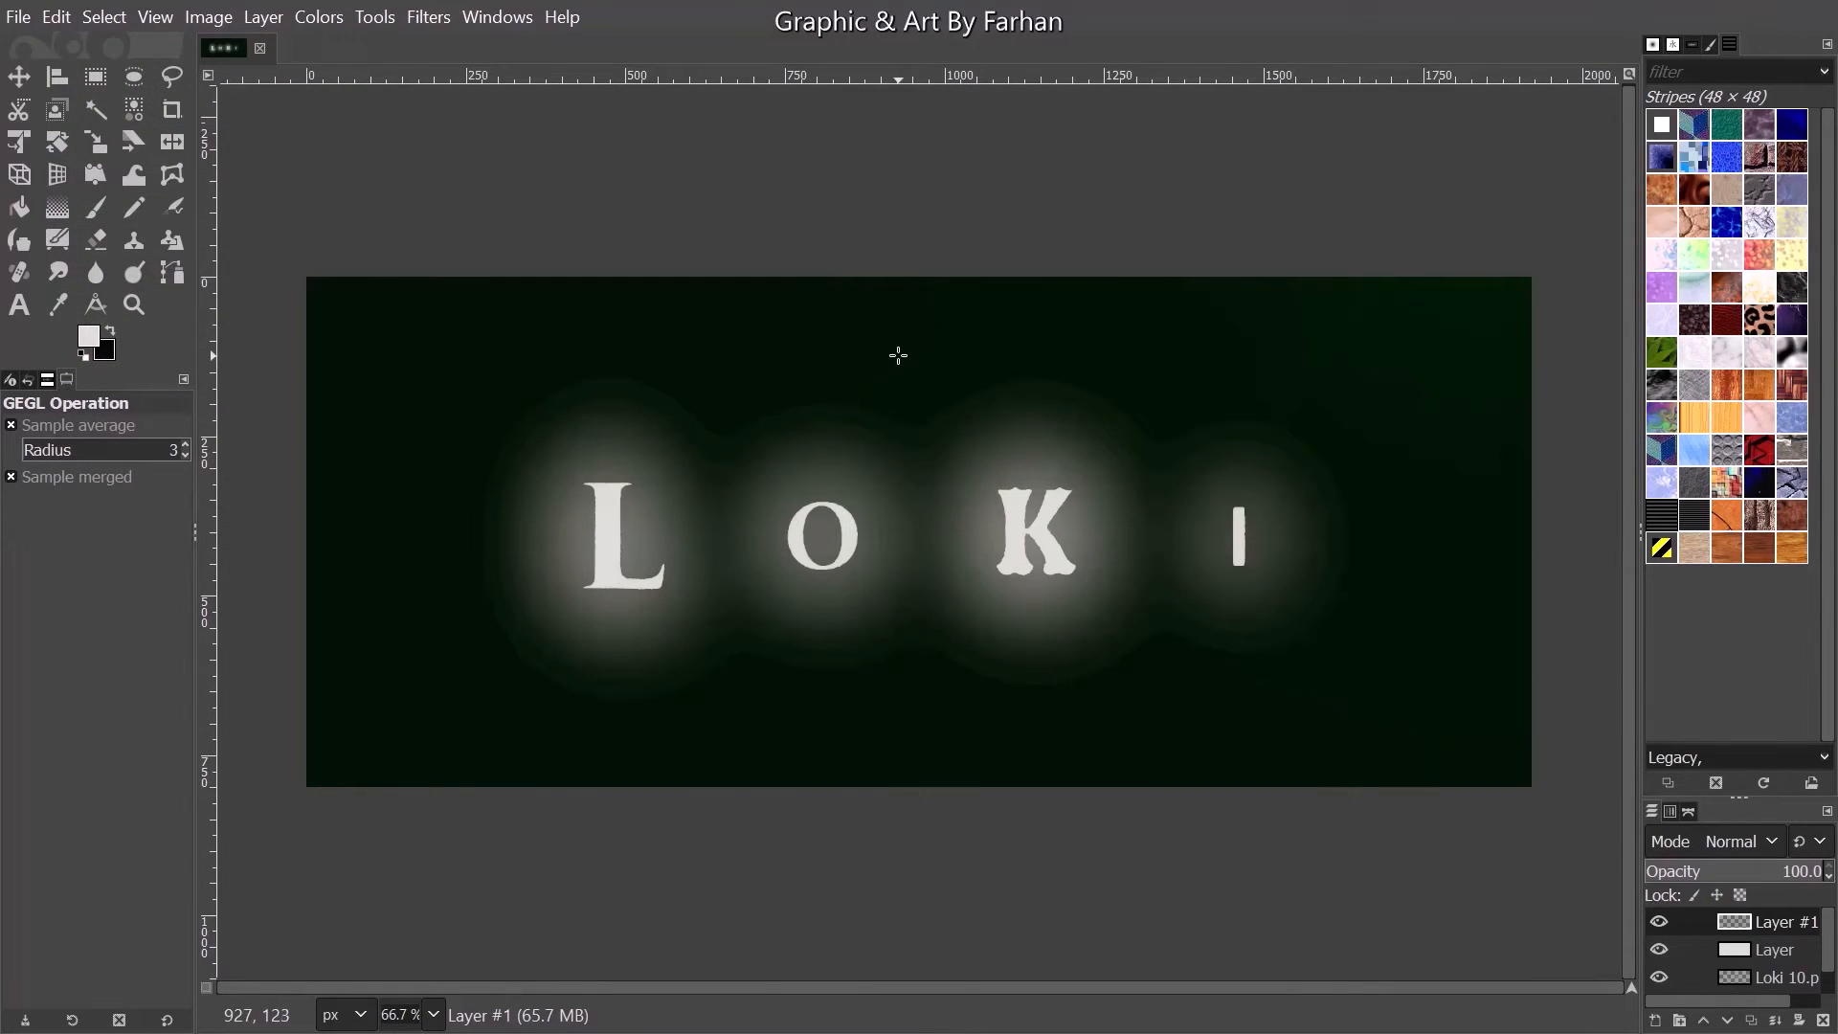
- Close the current image without saving and create a new image with a black background
left_click(260, 48)
left_click(936, 659)
left_click(18, 16)
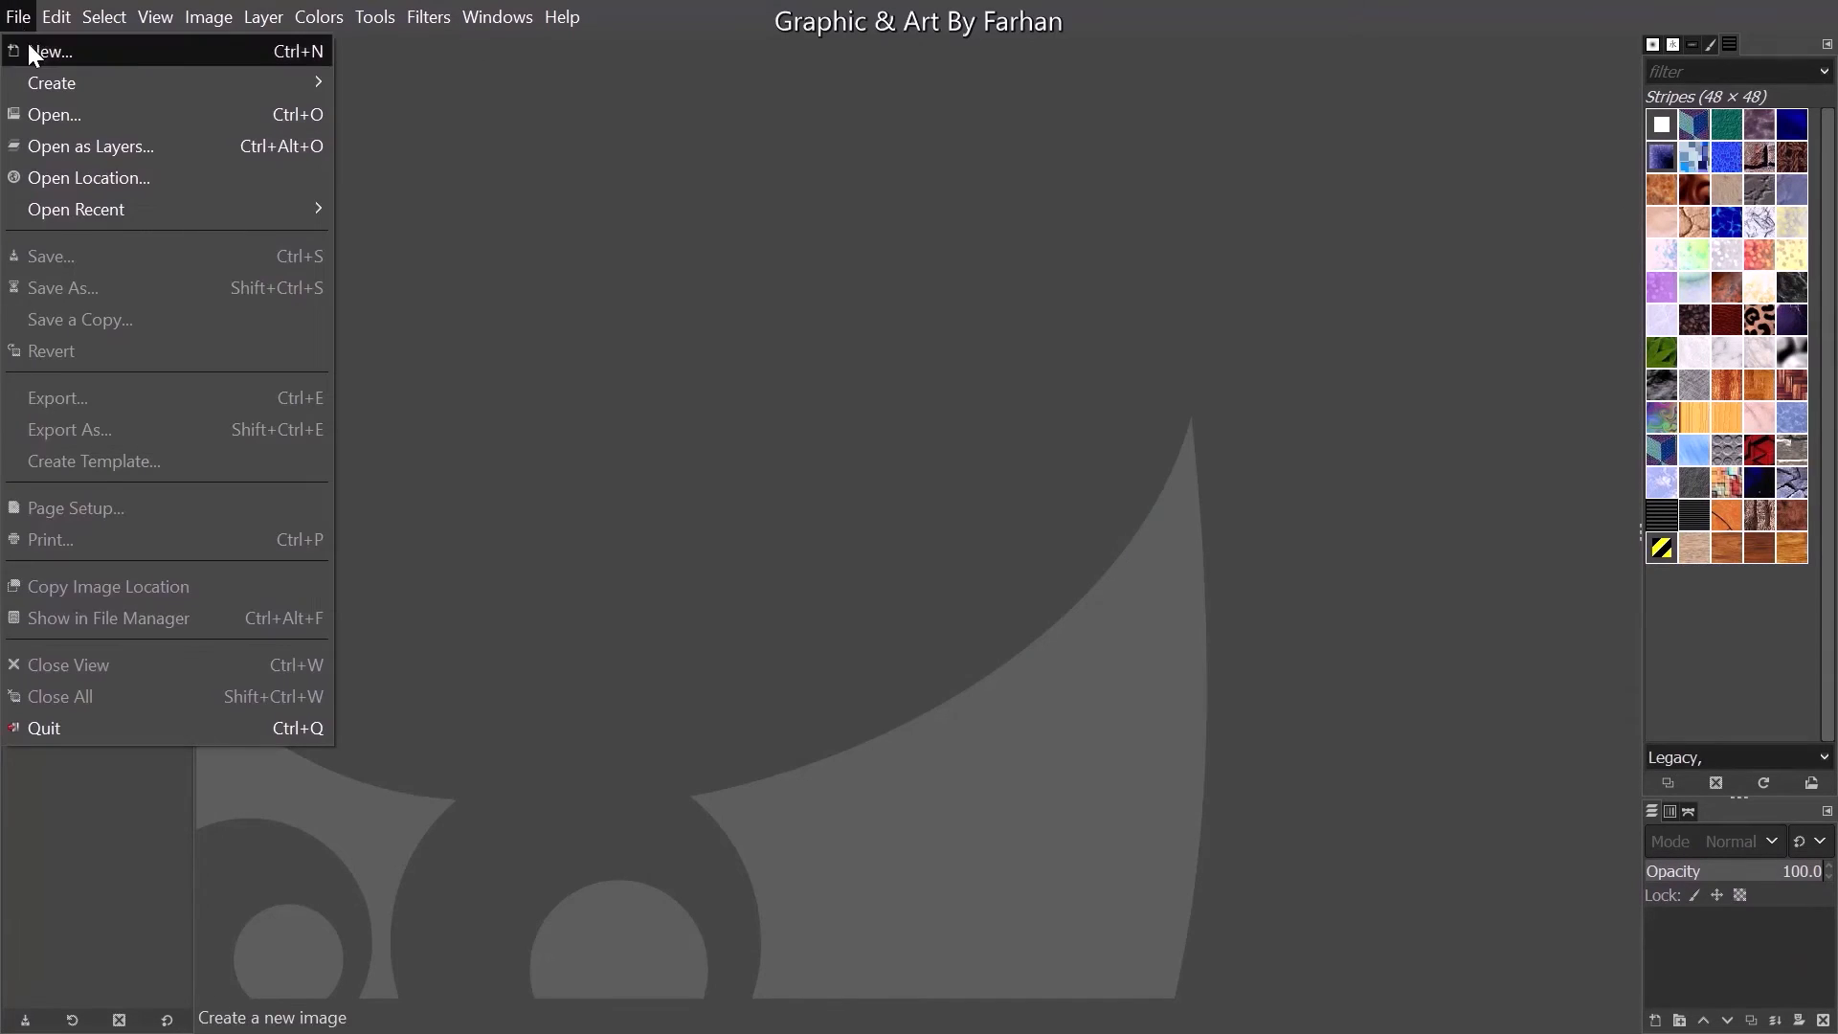
left_click(26, 46)
left_click(965, 361)
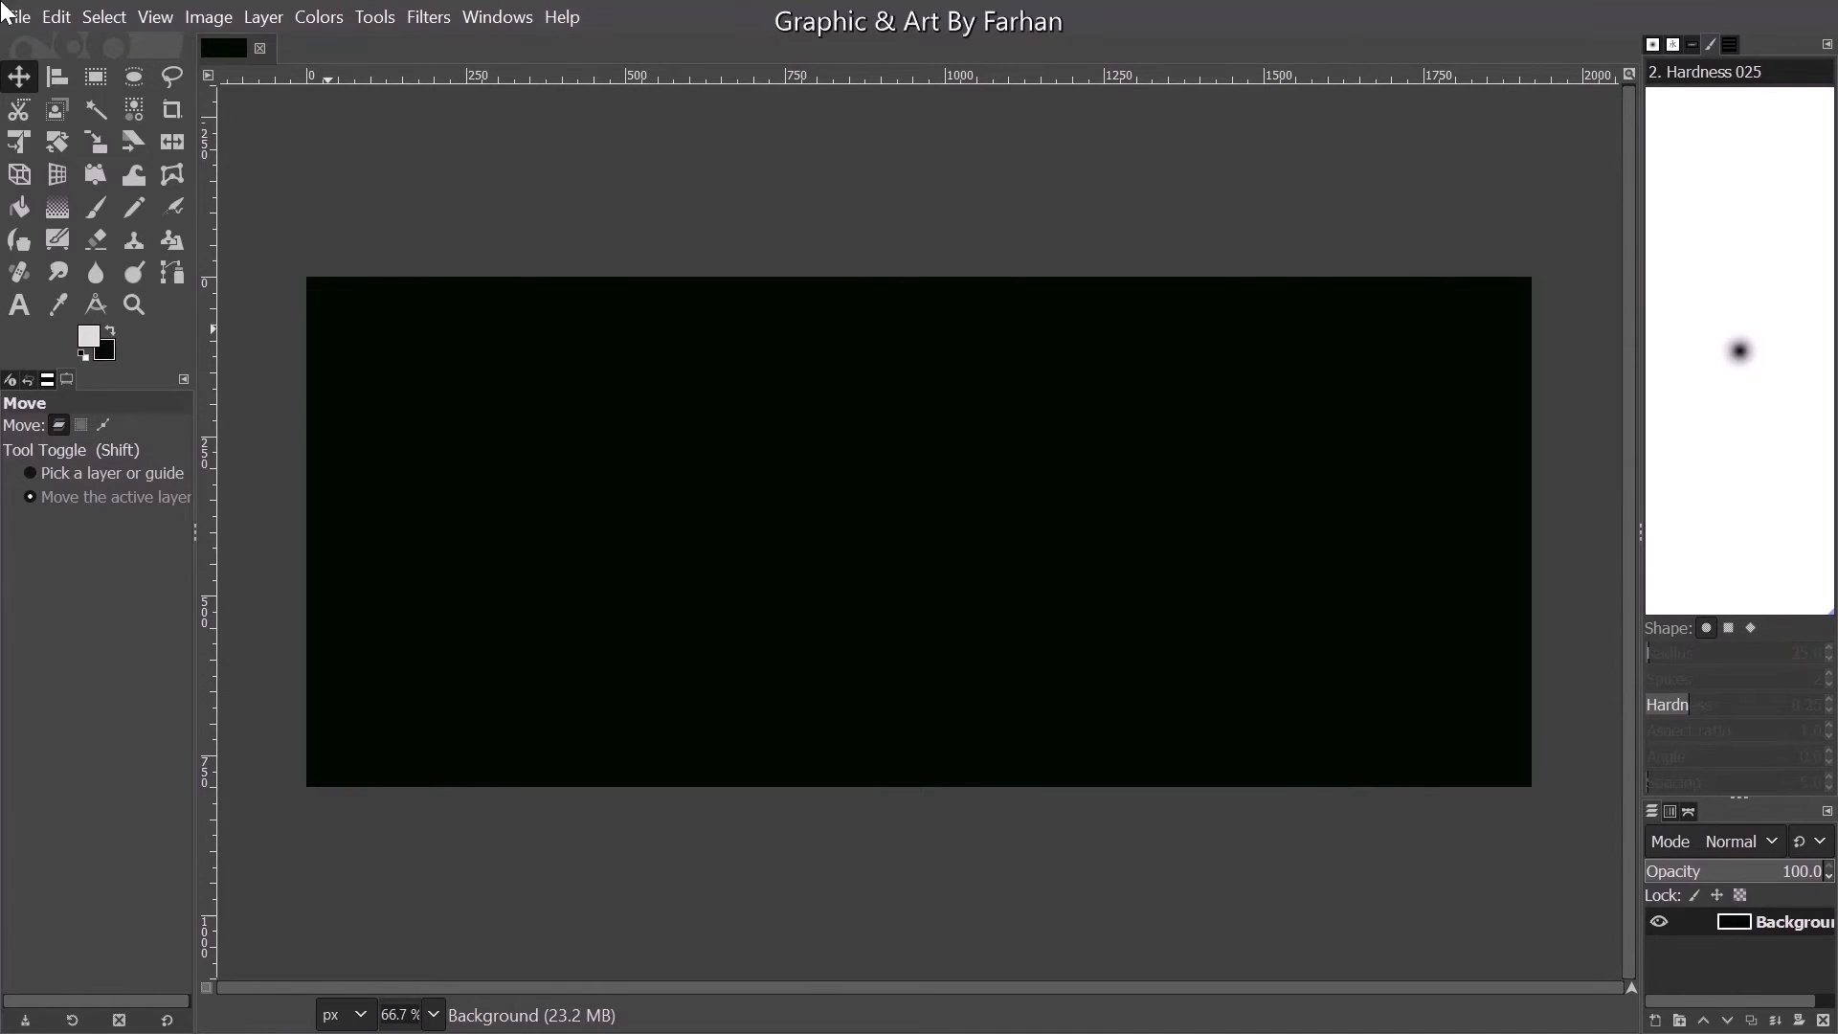
- Open all frames from LOKI 1.png to LOKI 42.png in the LOKI folder as layers over the black background
left_click(18, 16)
left_click(90, 145)
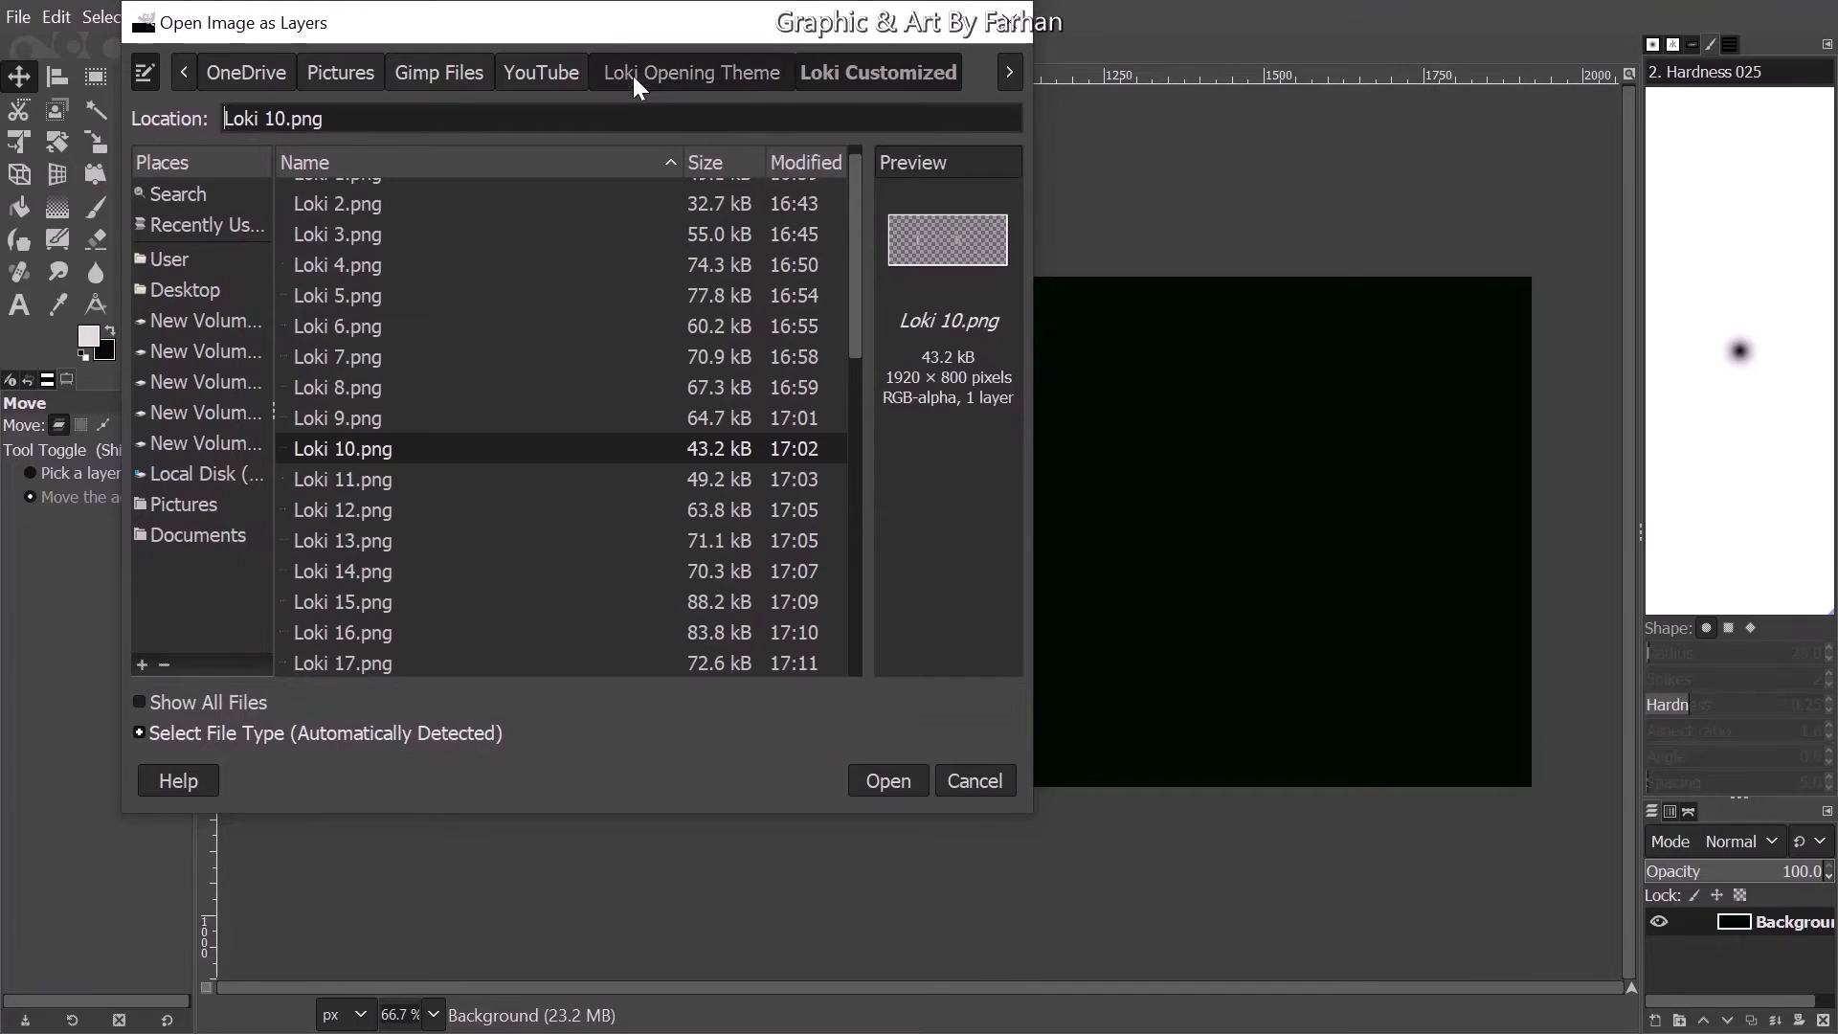
left_click(634, 75)
double_click(374, 189)
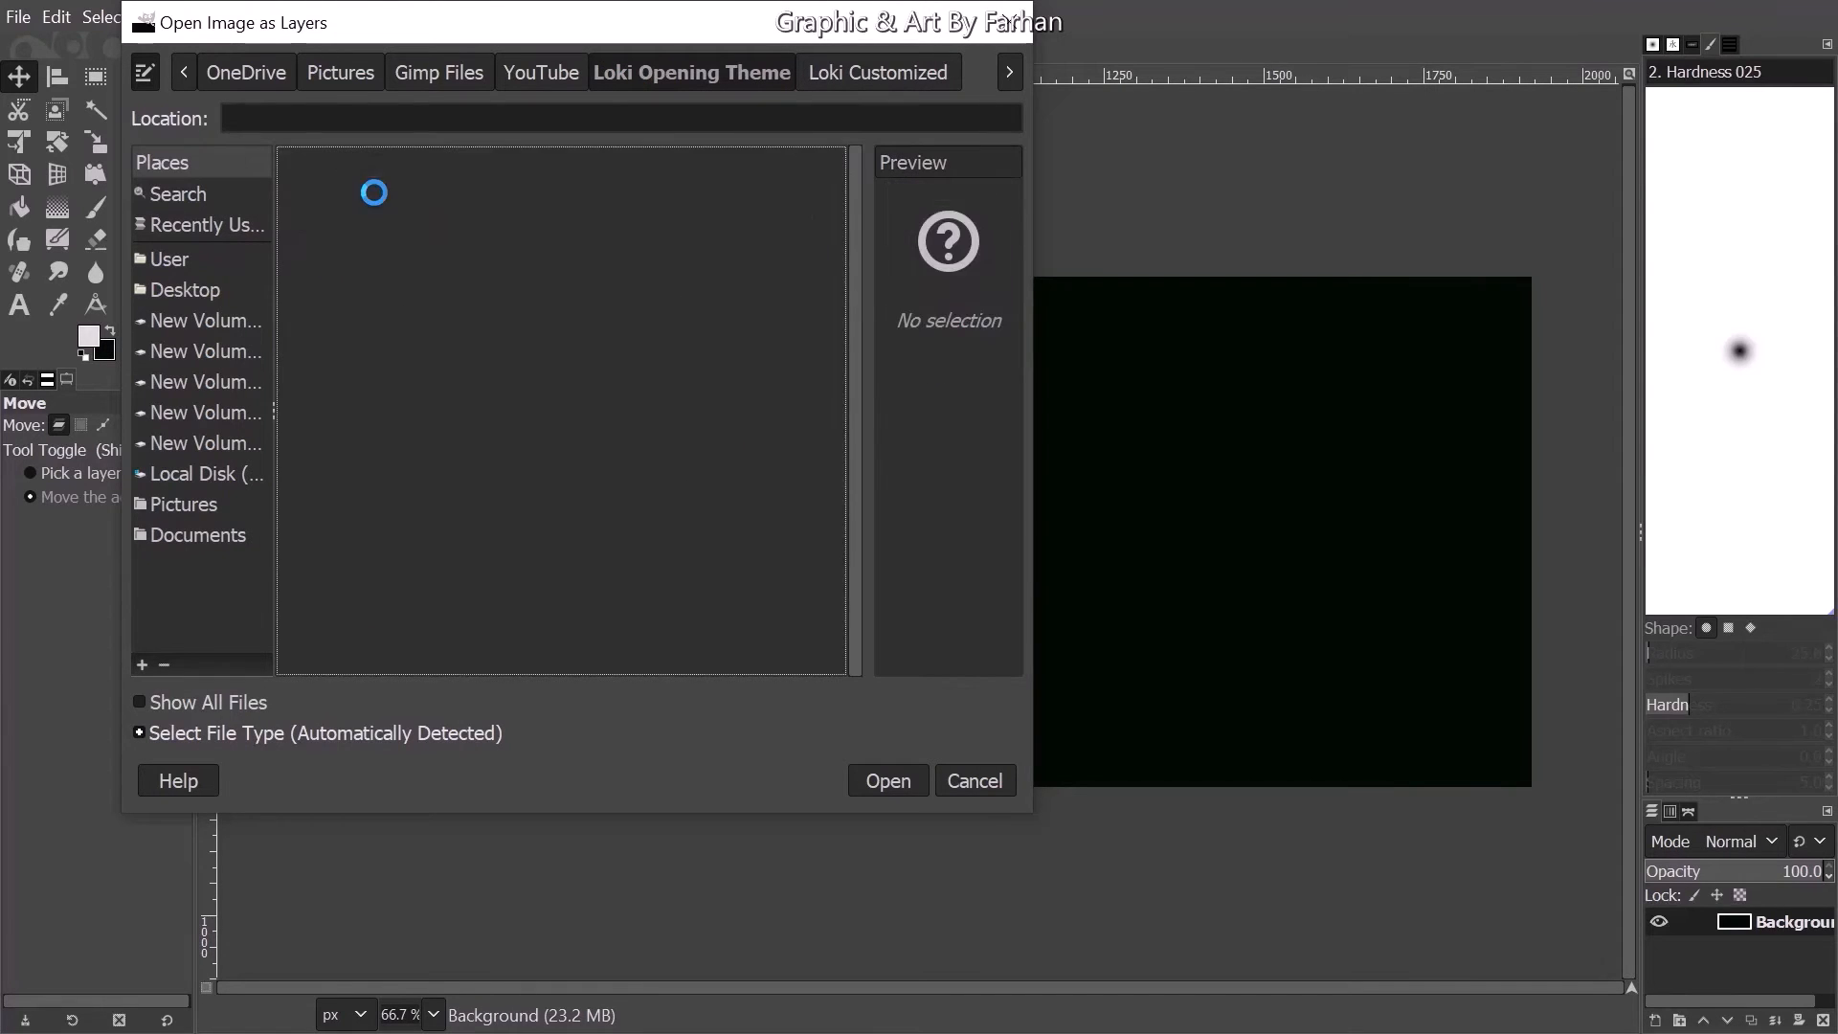
scroll(406, 186, "down", 10)
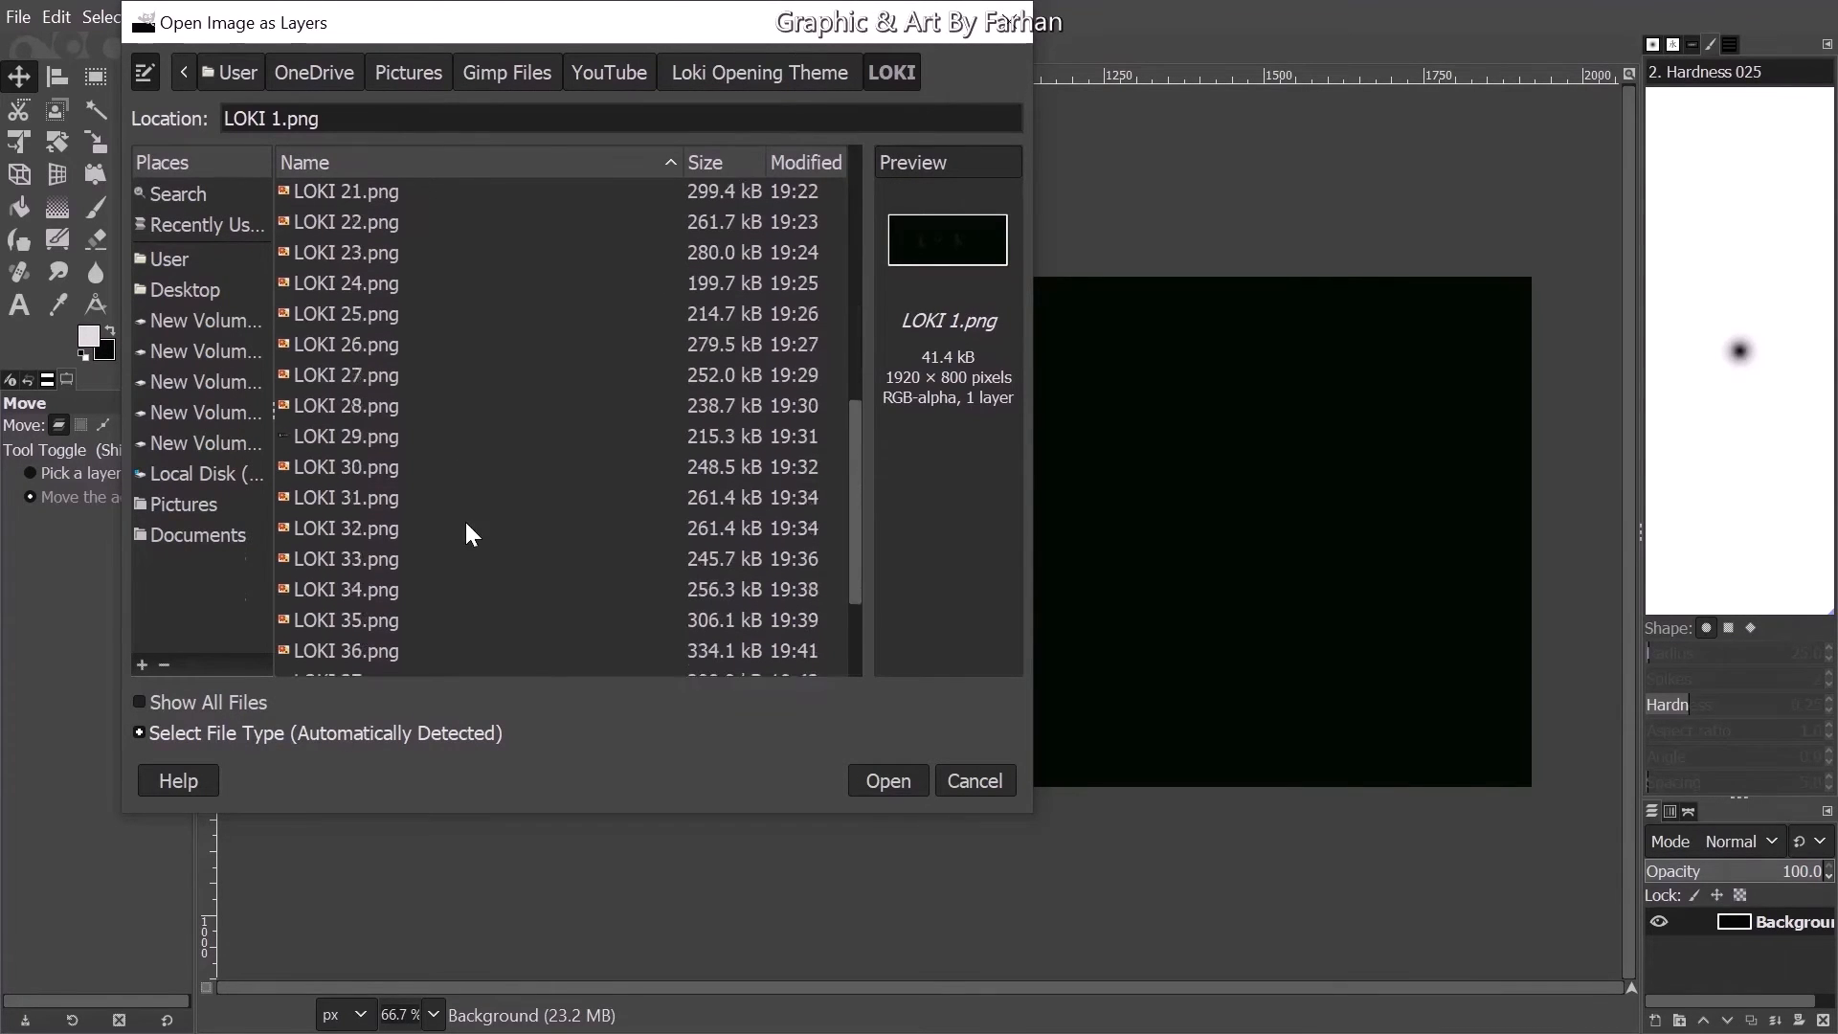
left_click(370, 661)
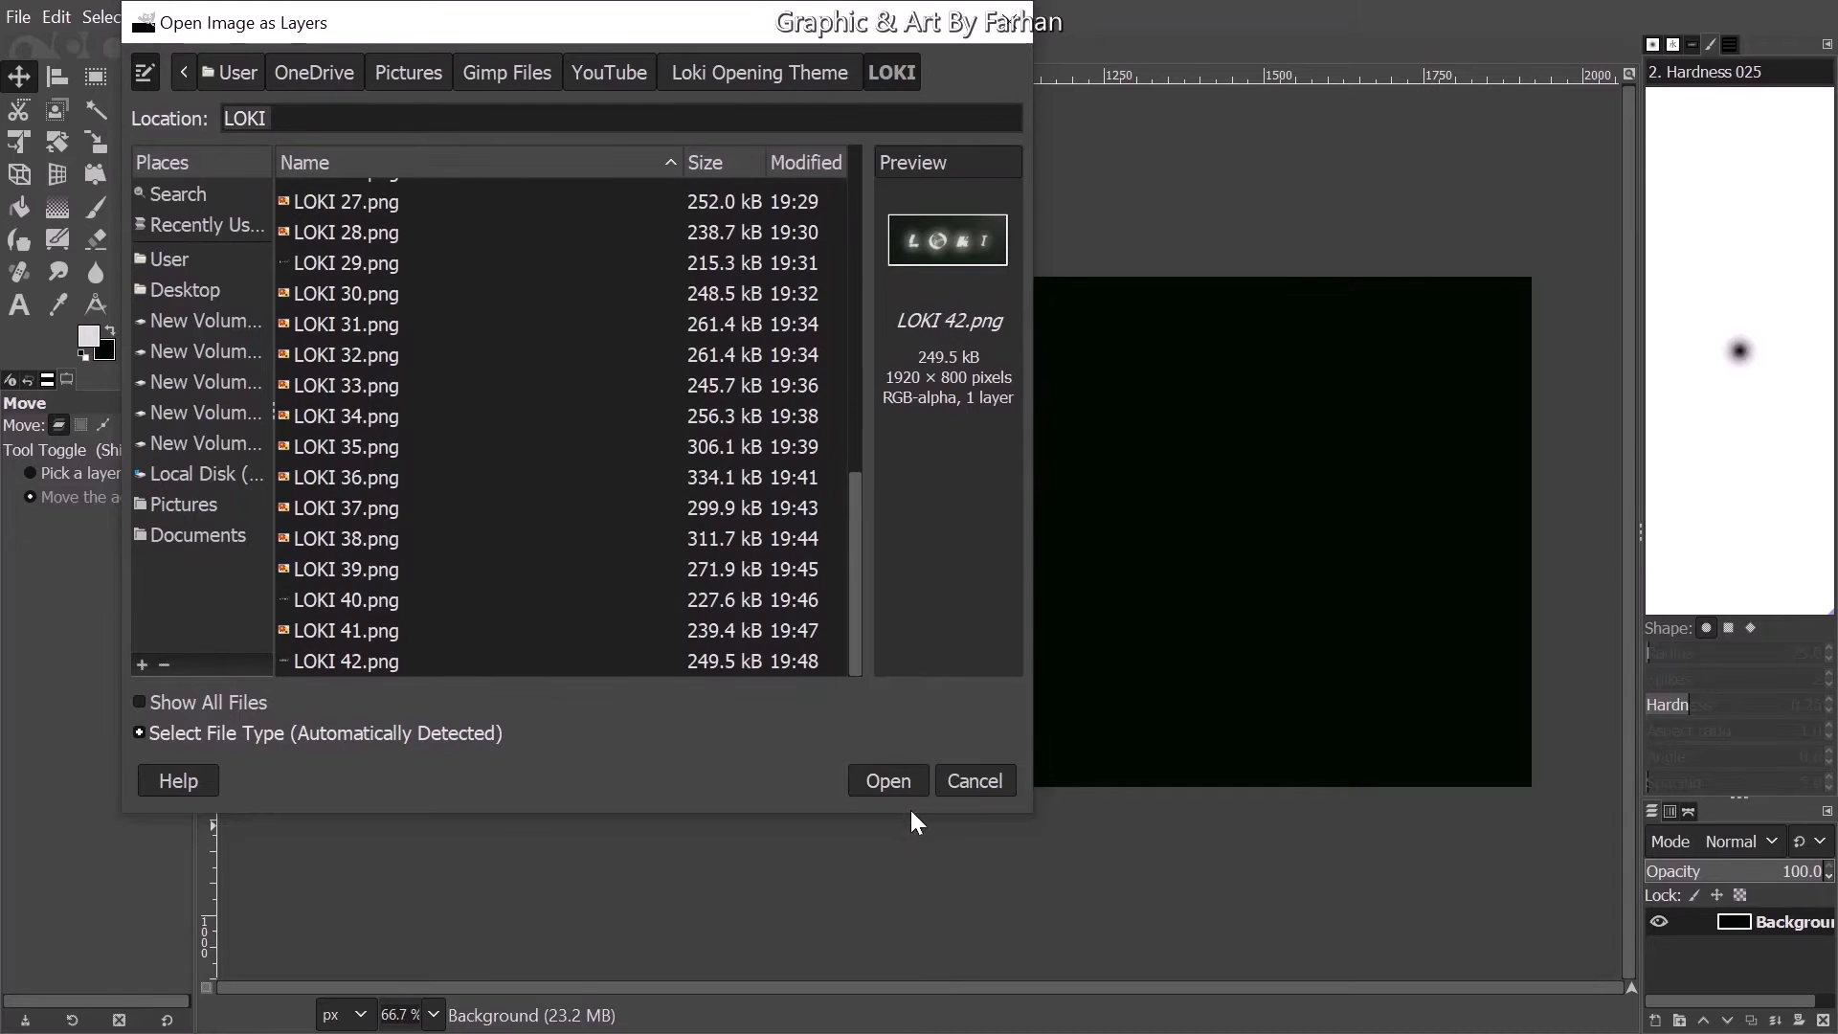
left_click(898, 777)
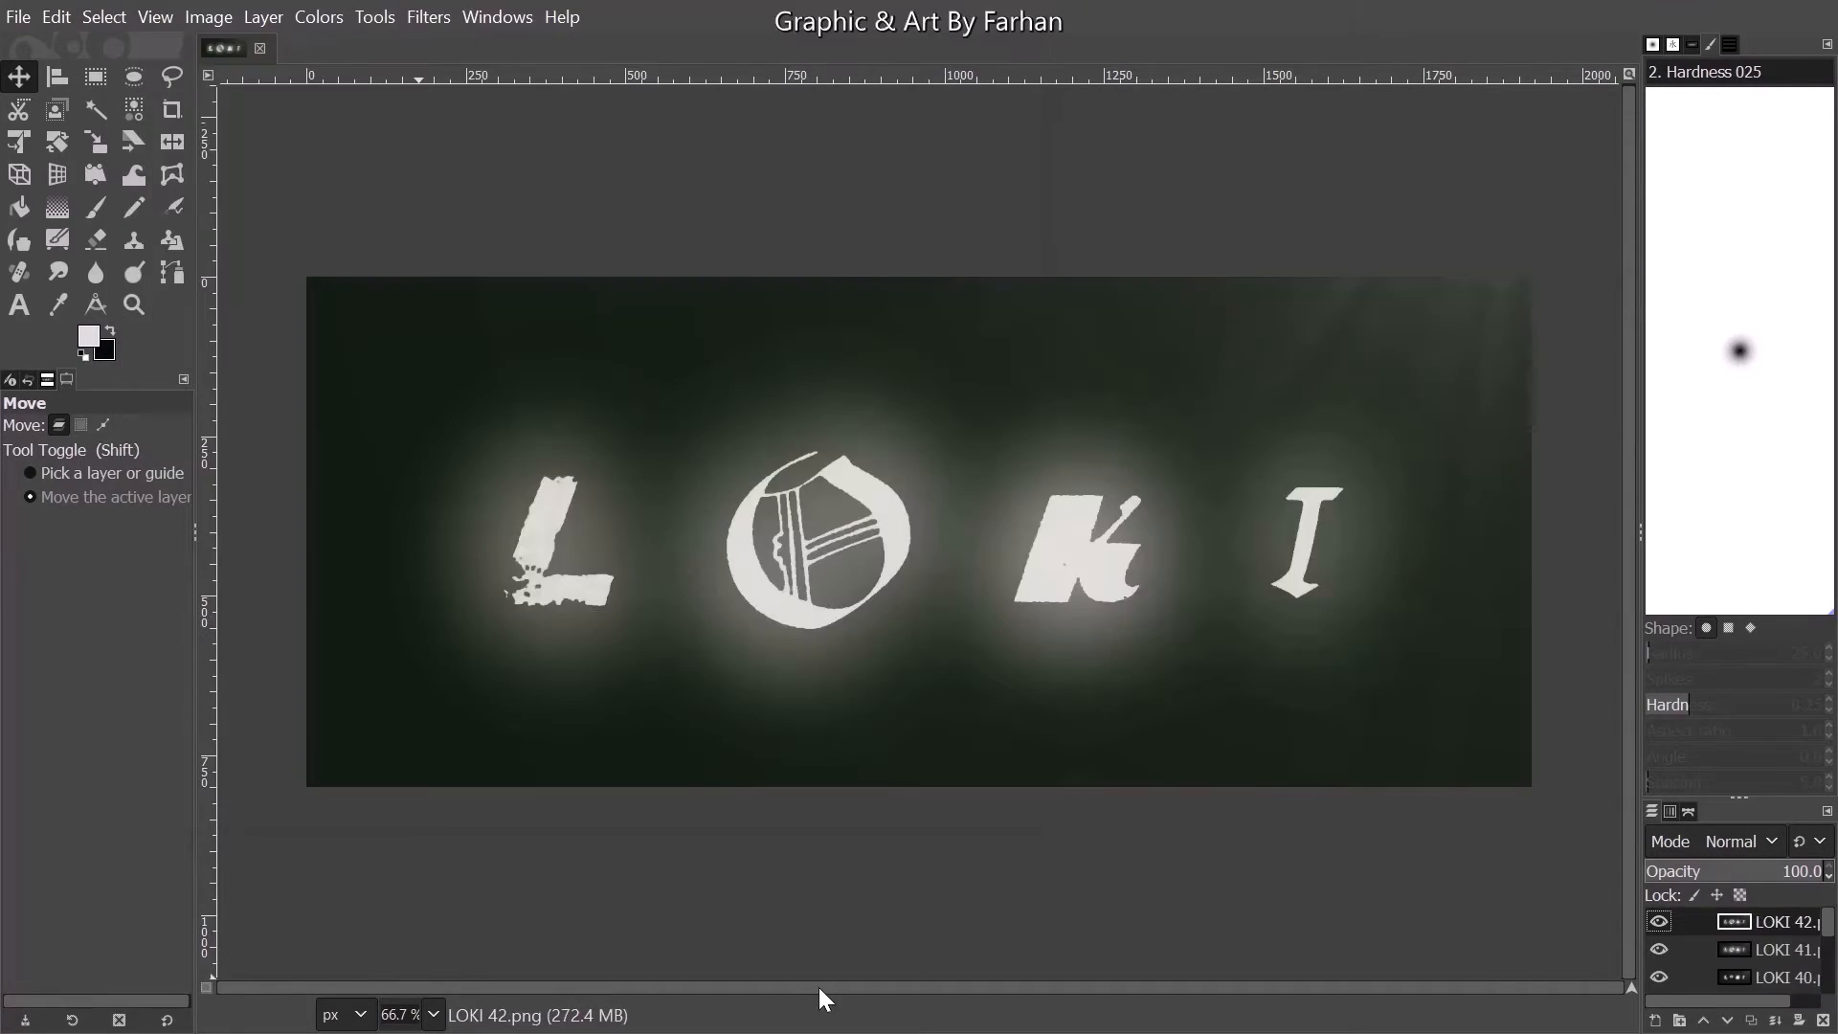
- Check the LOKI 42.png layer by toggling its visibility, then preview the frame layers in a maximized Animation Playback window
left_click(1659, 923)
left_click(1659, 923)
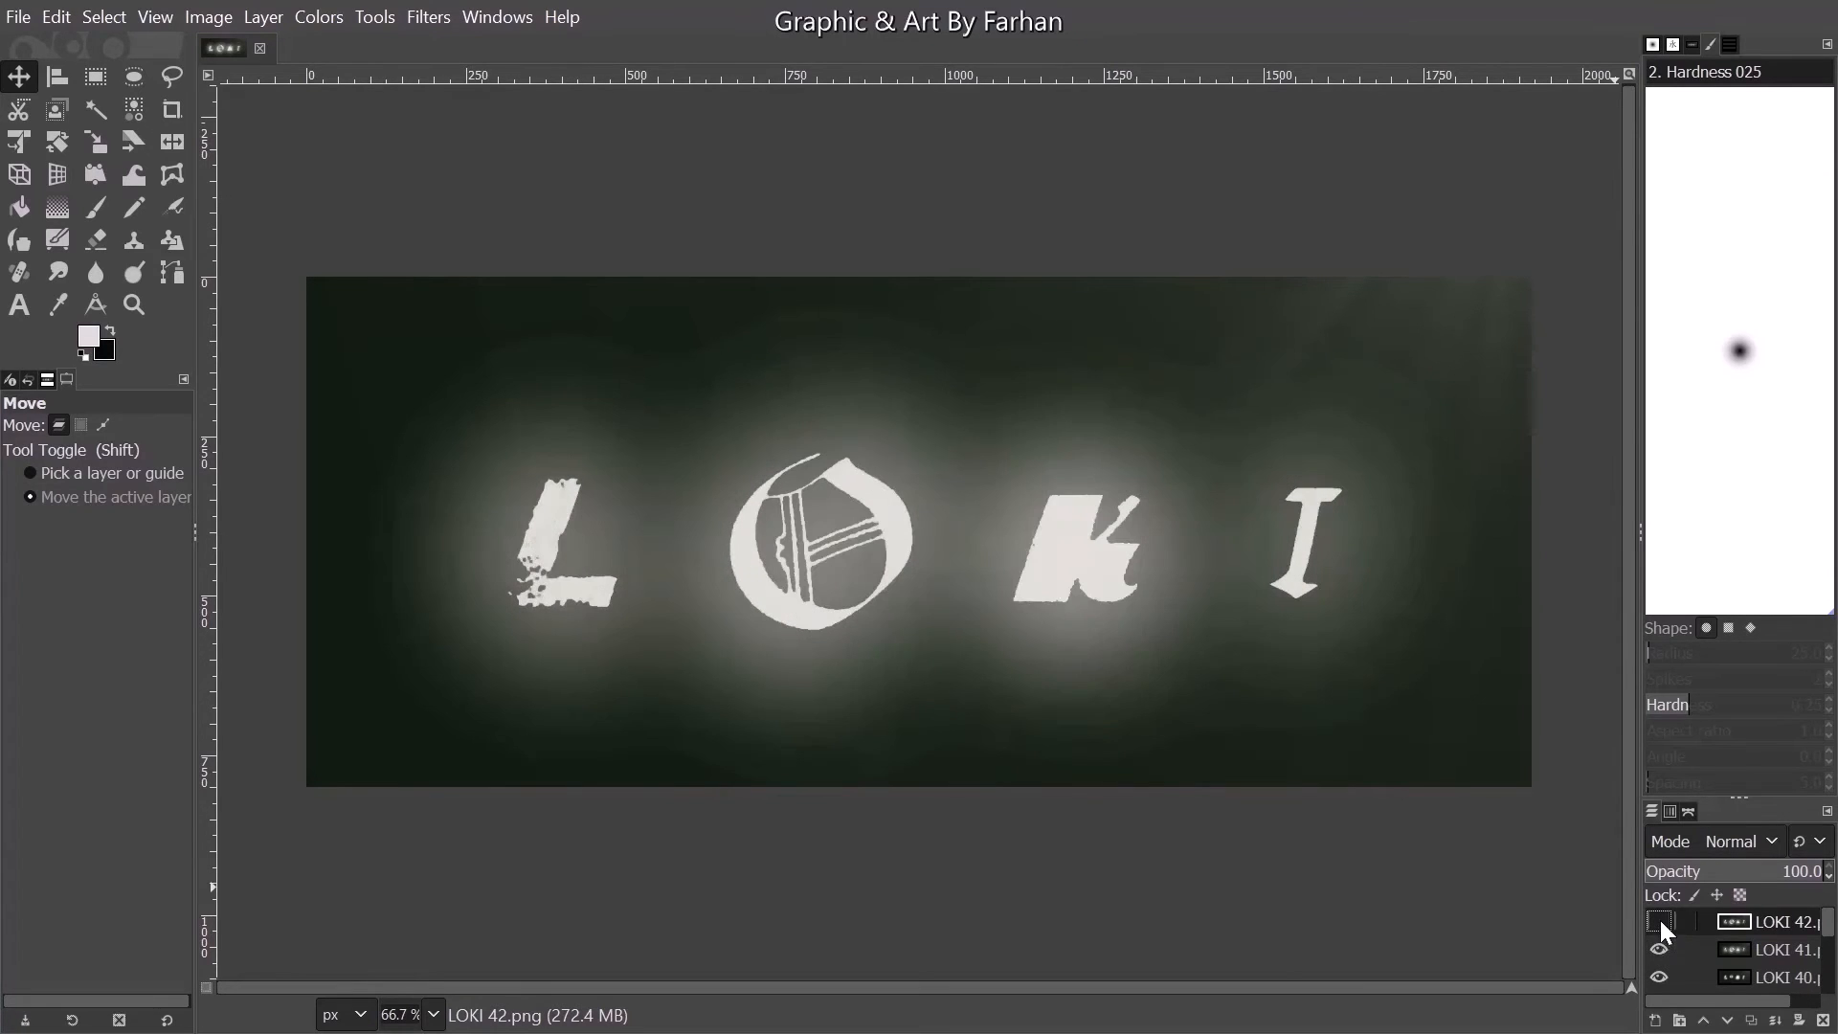
left_click(428, 17)
mouse_move(592, 606)
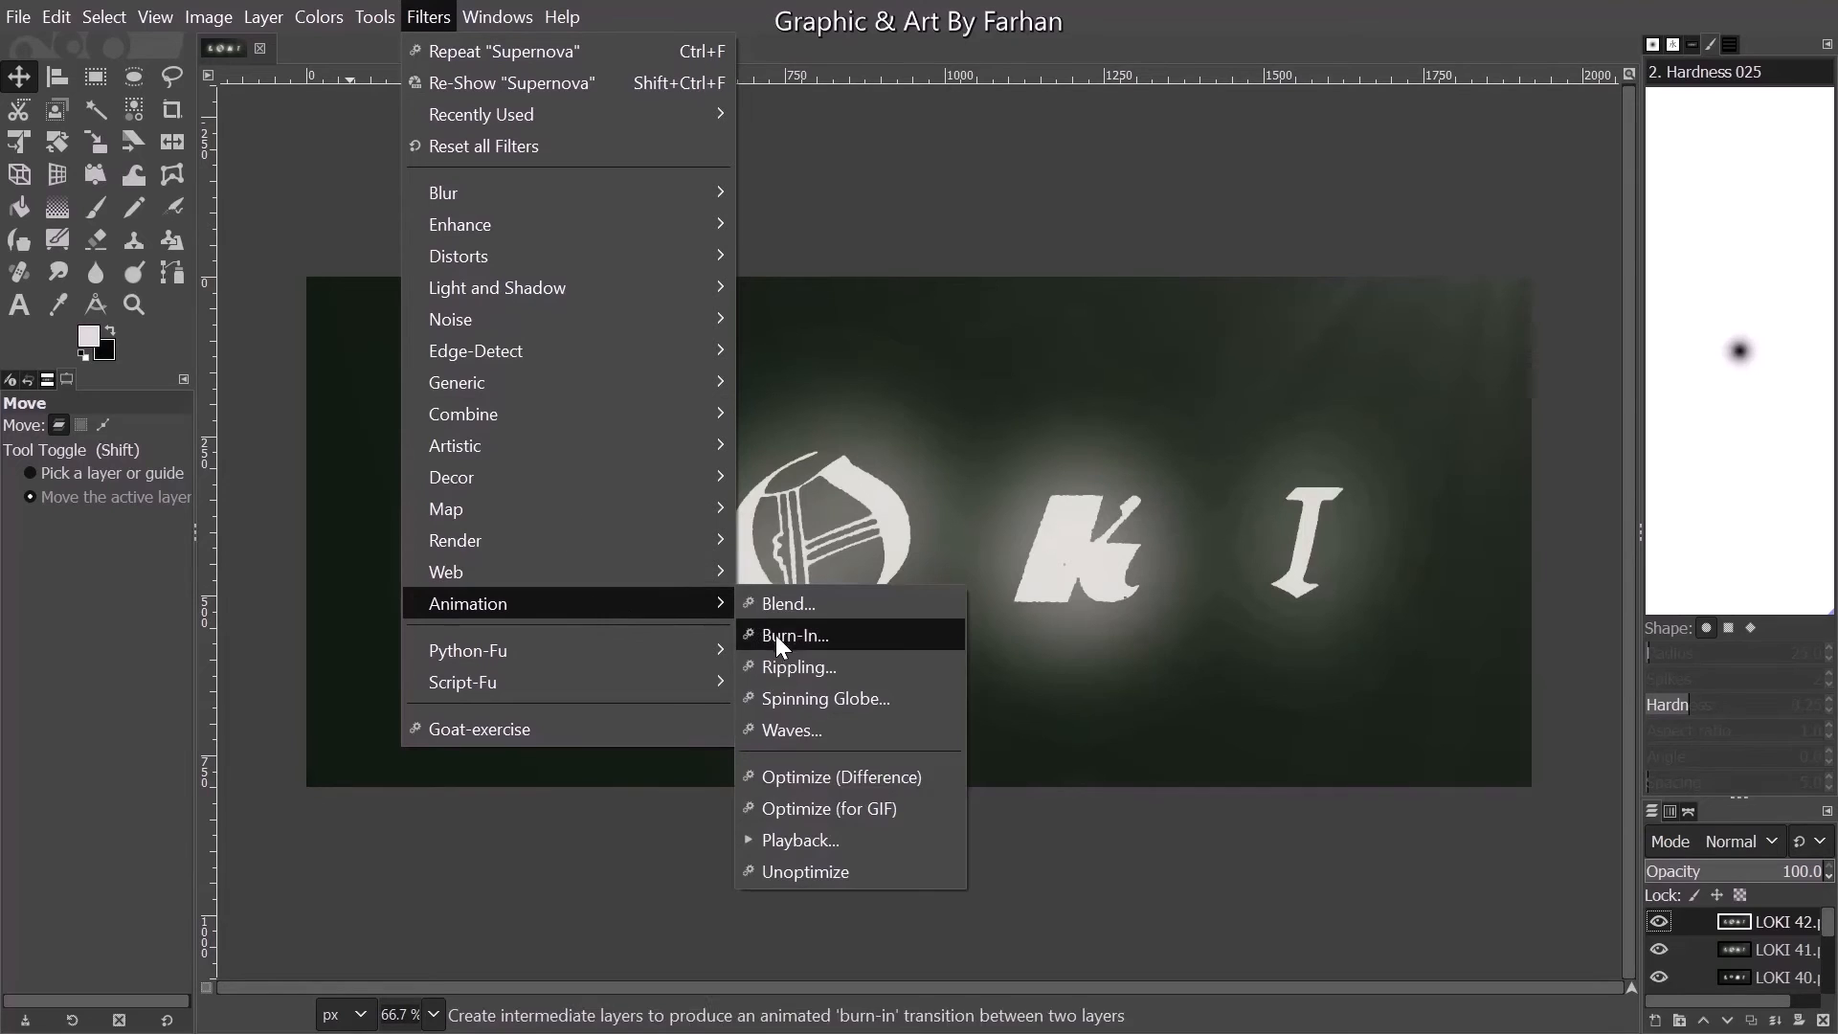
left_click(781, 819)
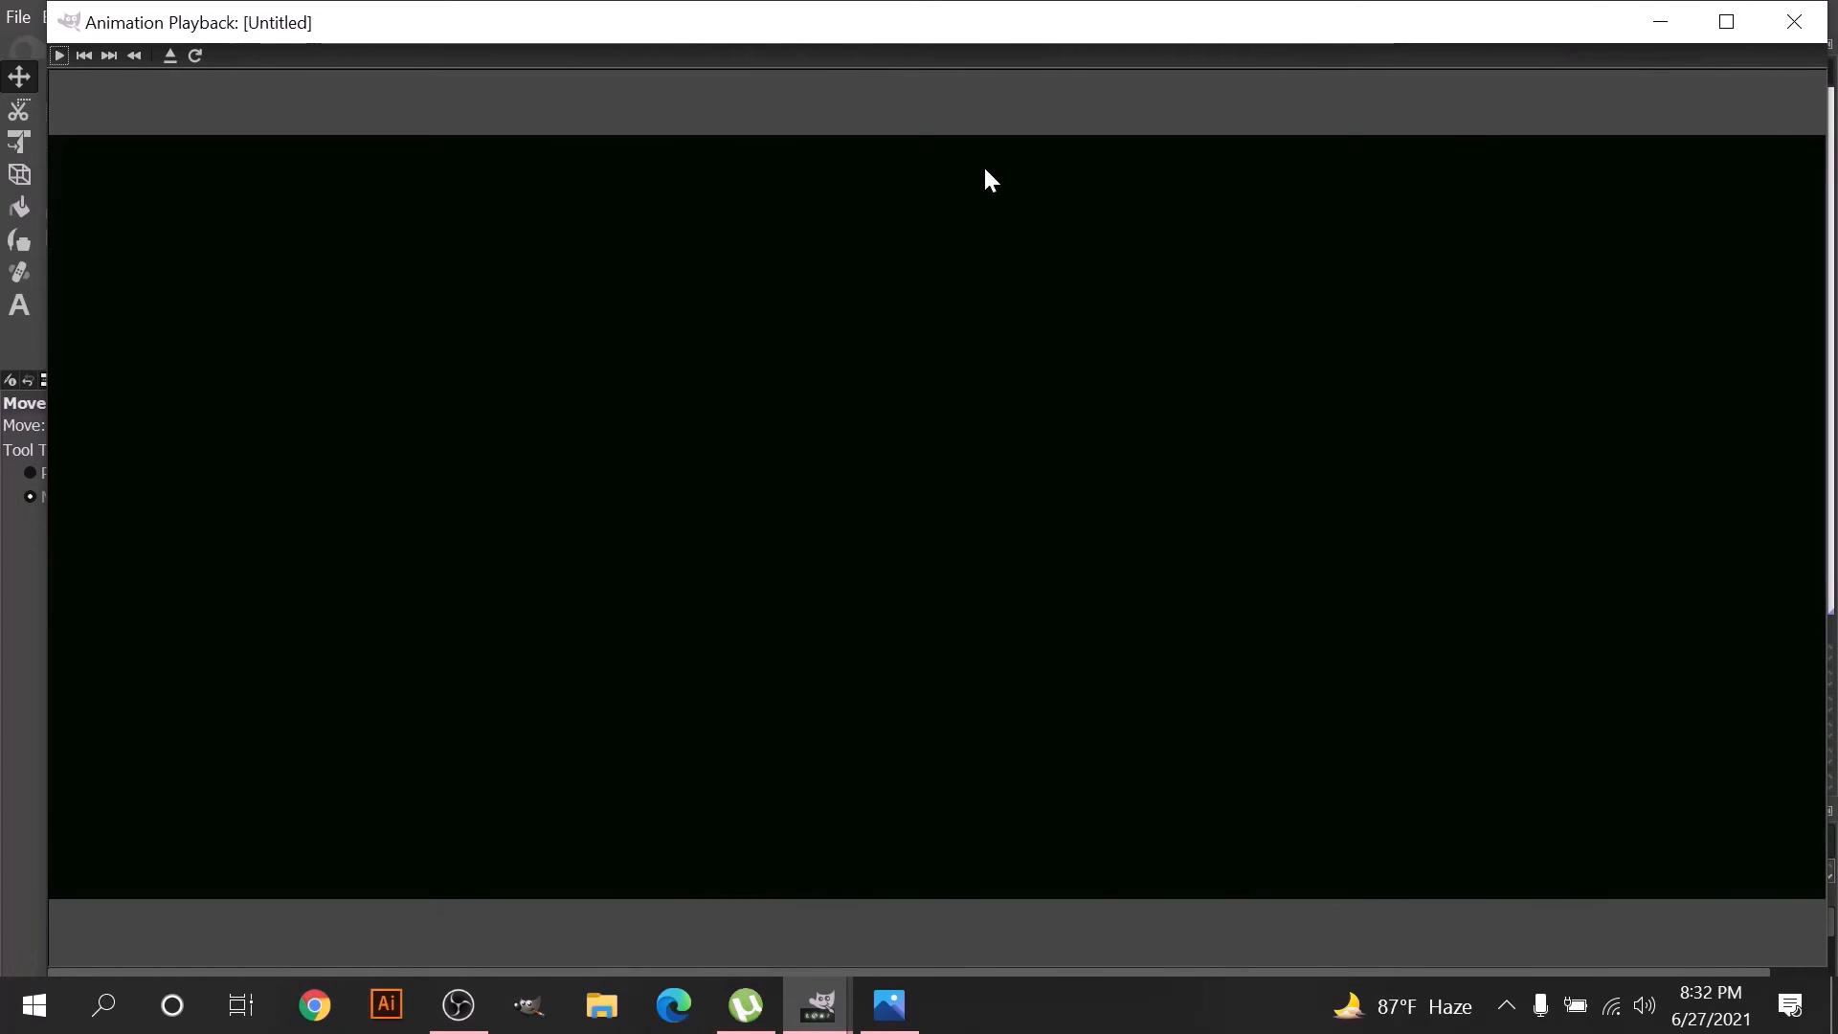
left_click(1725, 33)
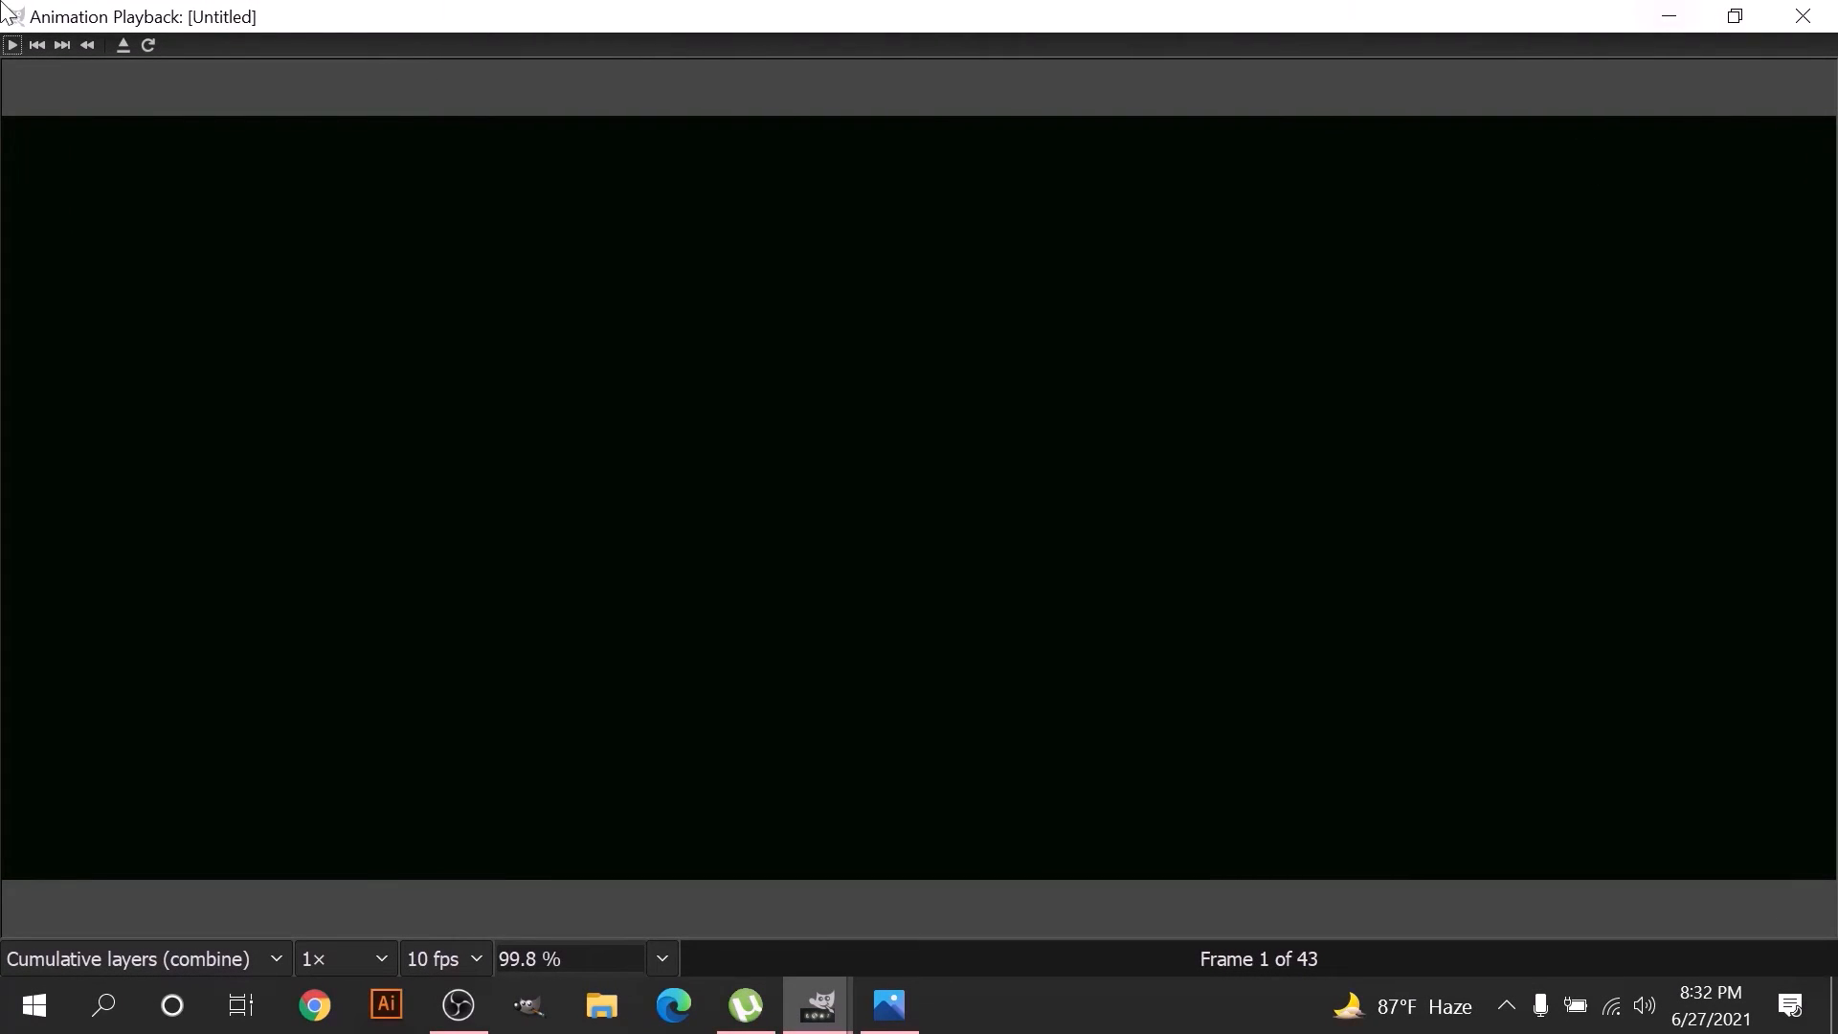
left_click(15, 42)
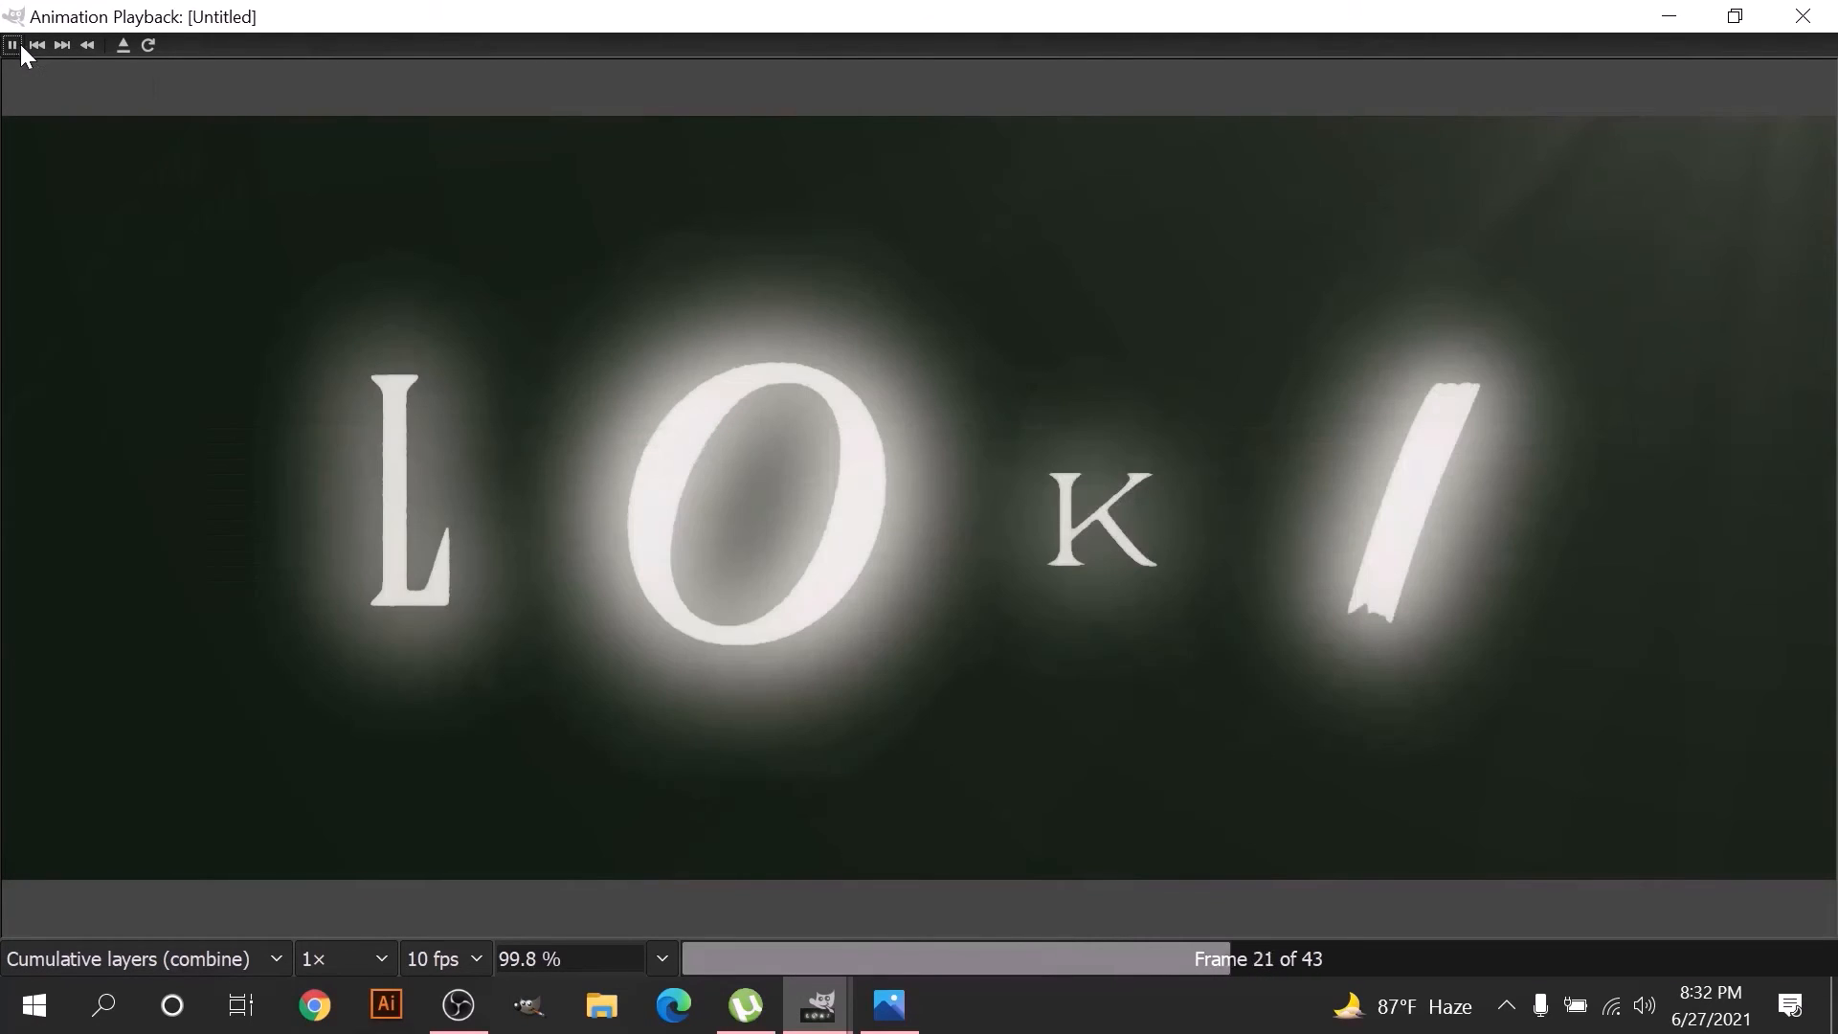
left_click(18, 43)
- Set the playback speed to 0.25× and play the title animation, stopping it near the start of the sequence
left_click(354, 950)
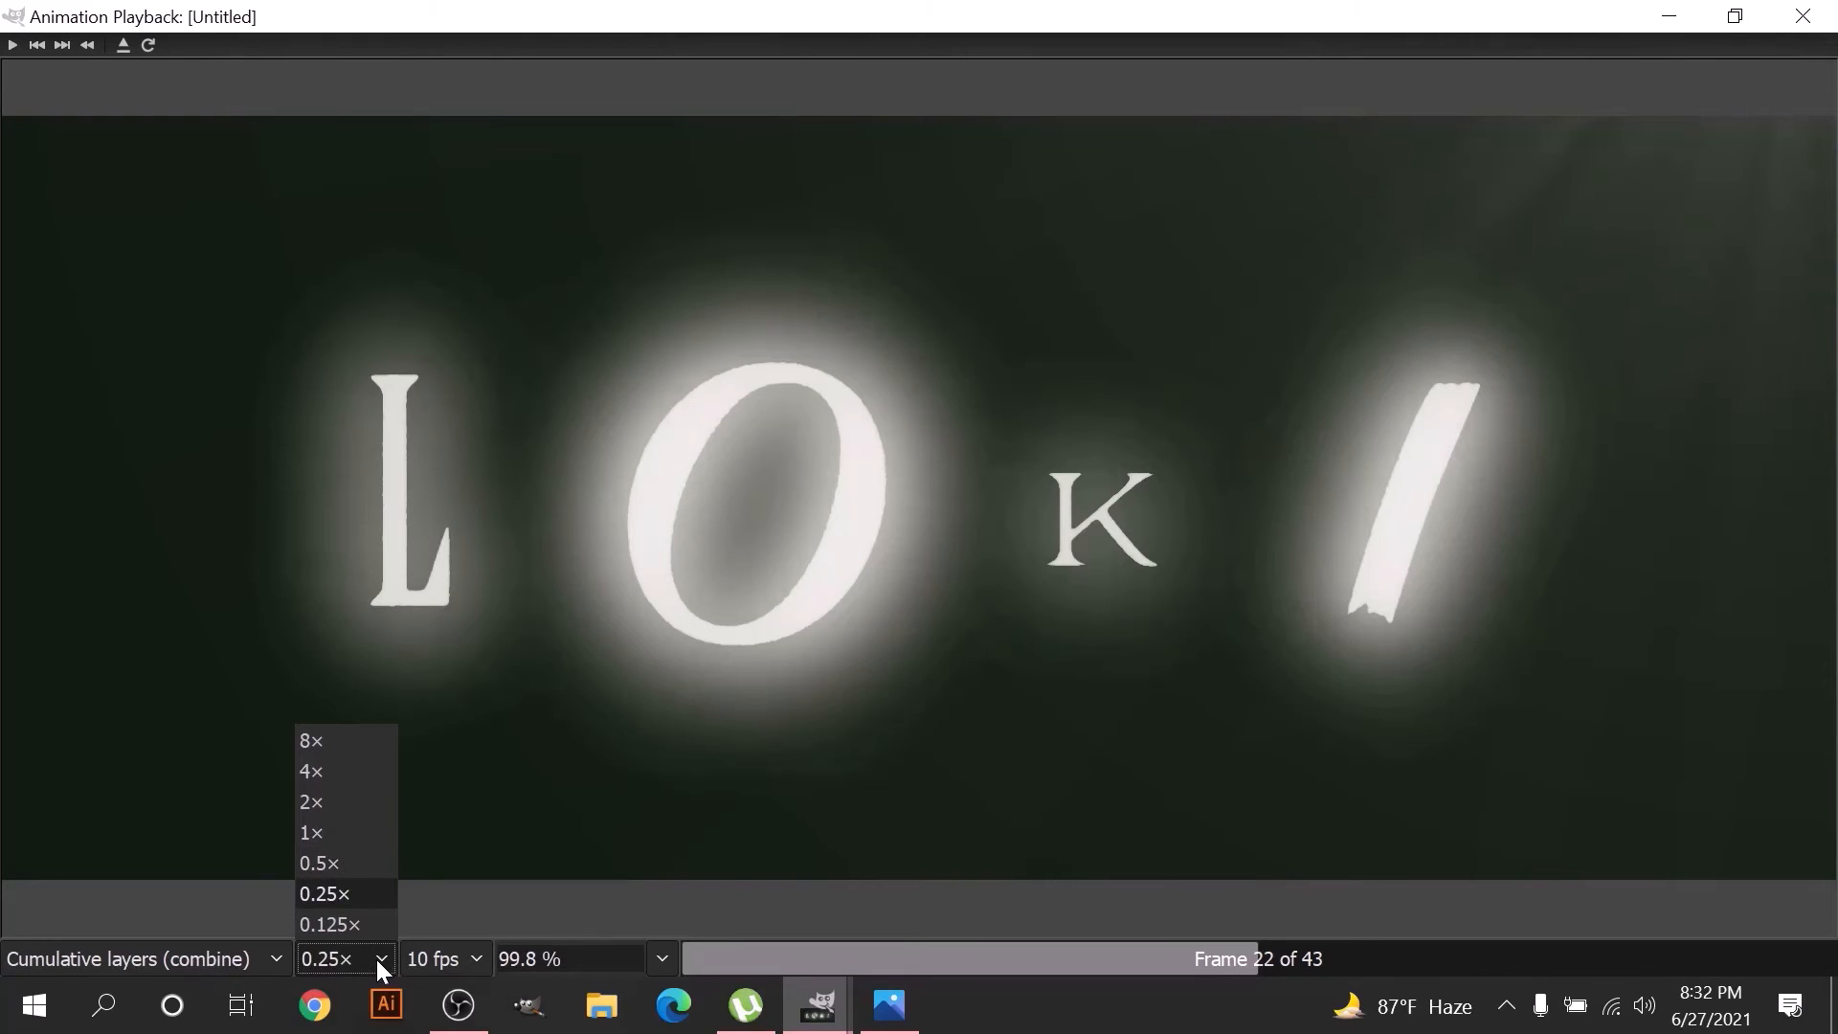
left_click(376, 957)
left_click(14, 45)
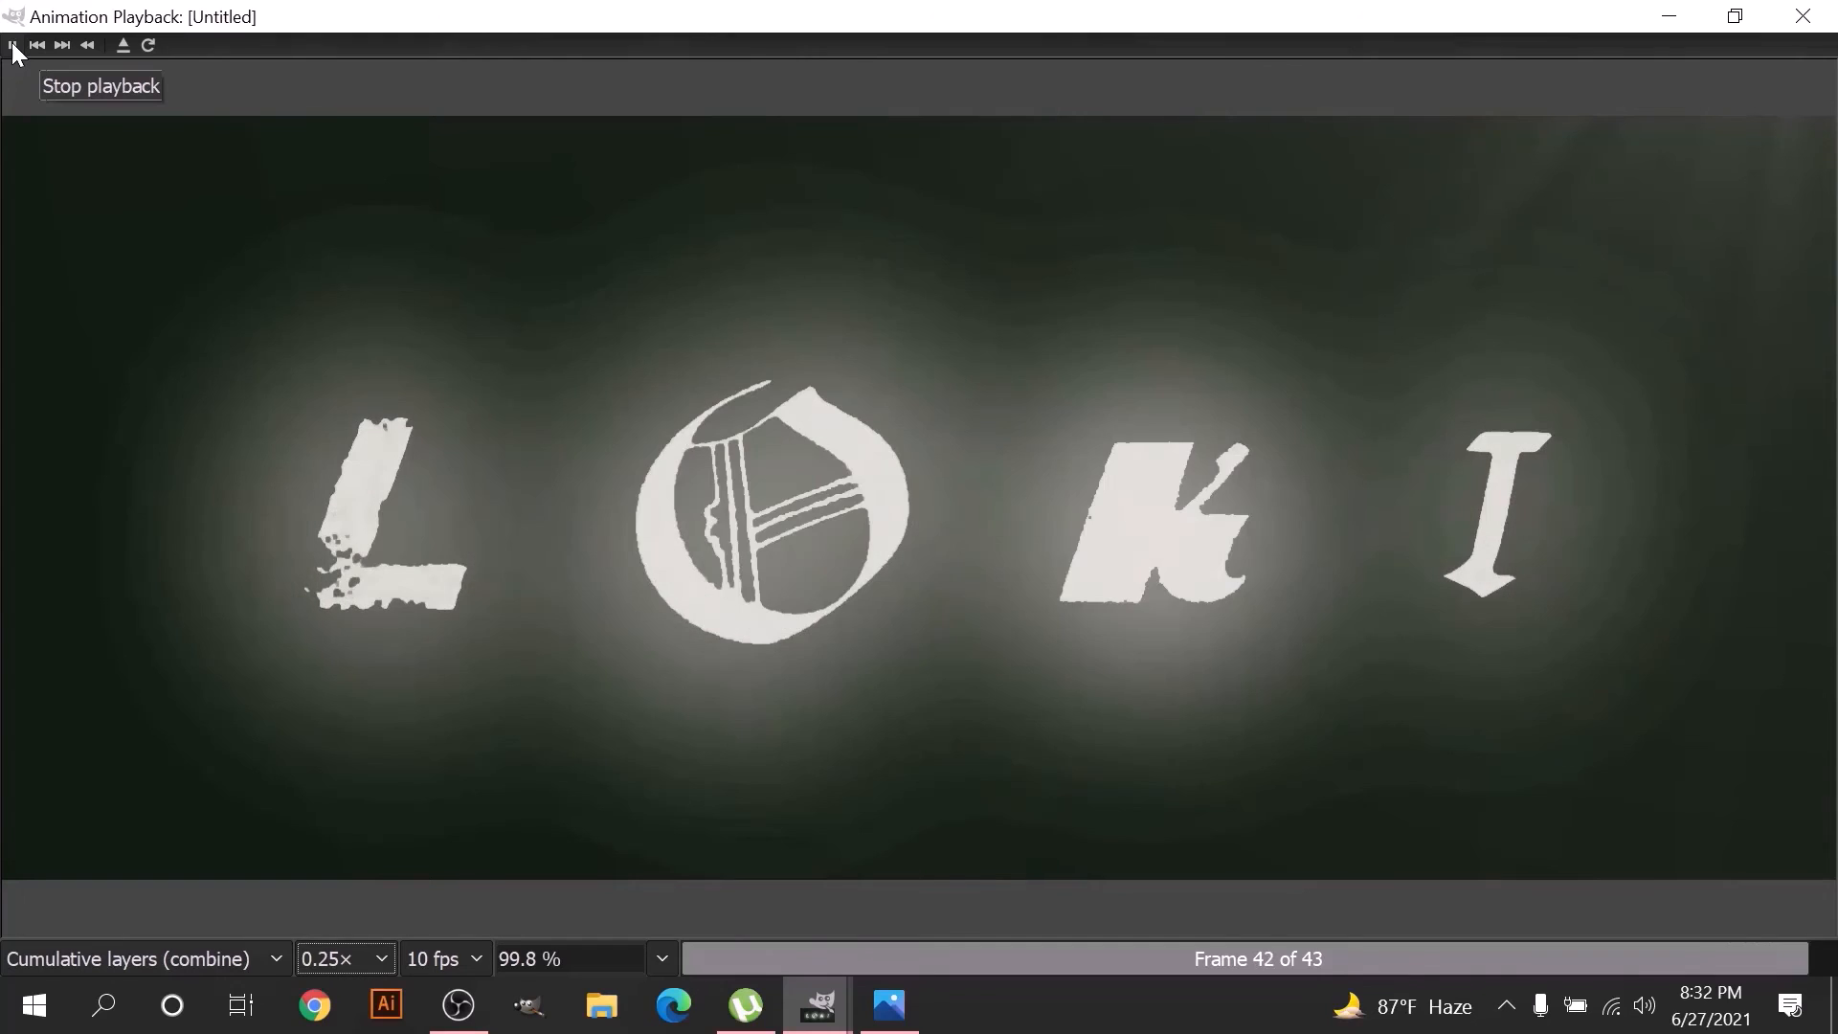
left_click(13, 50)
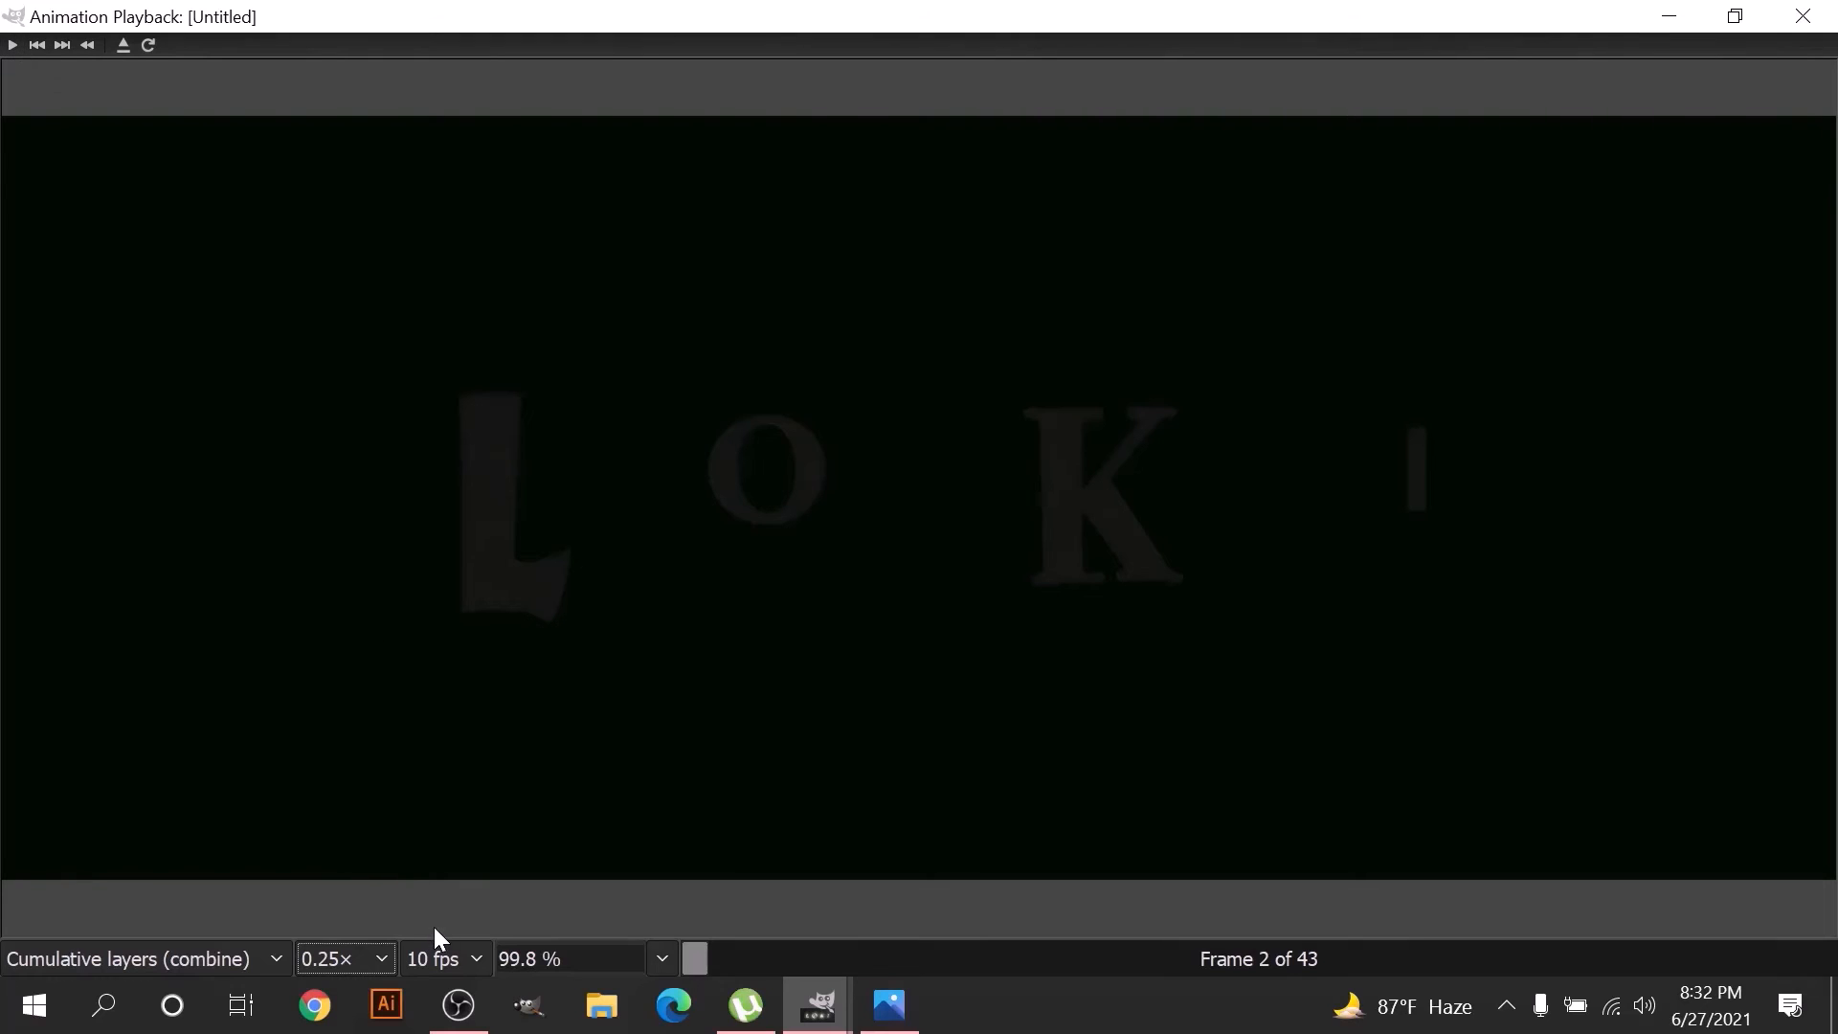
- Set the playback frame rate to 30 fps, play the title animation again and stop it
left_click(446, 958)
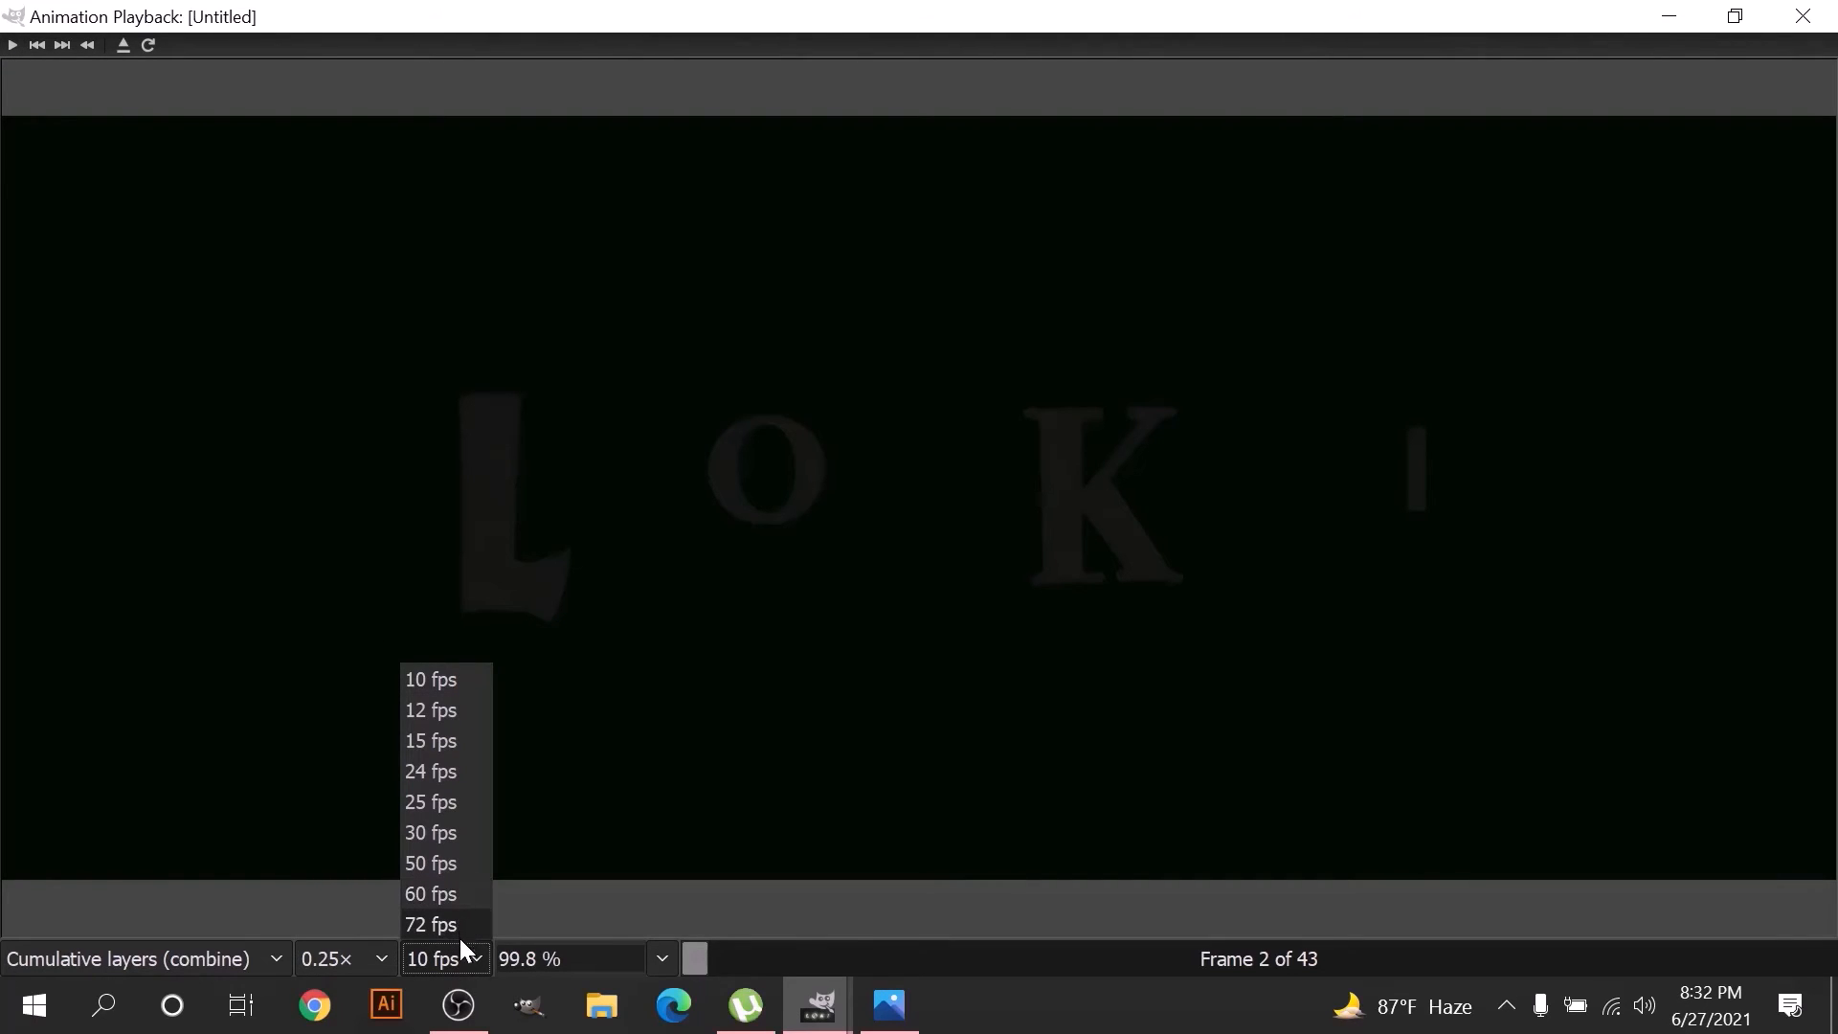
left_click(443, 833)
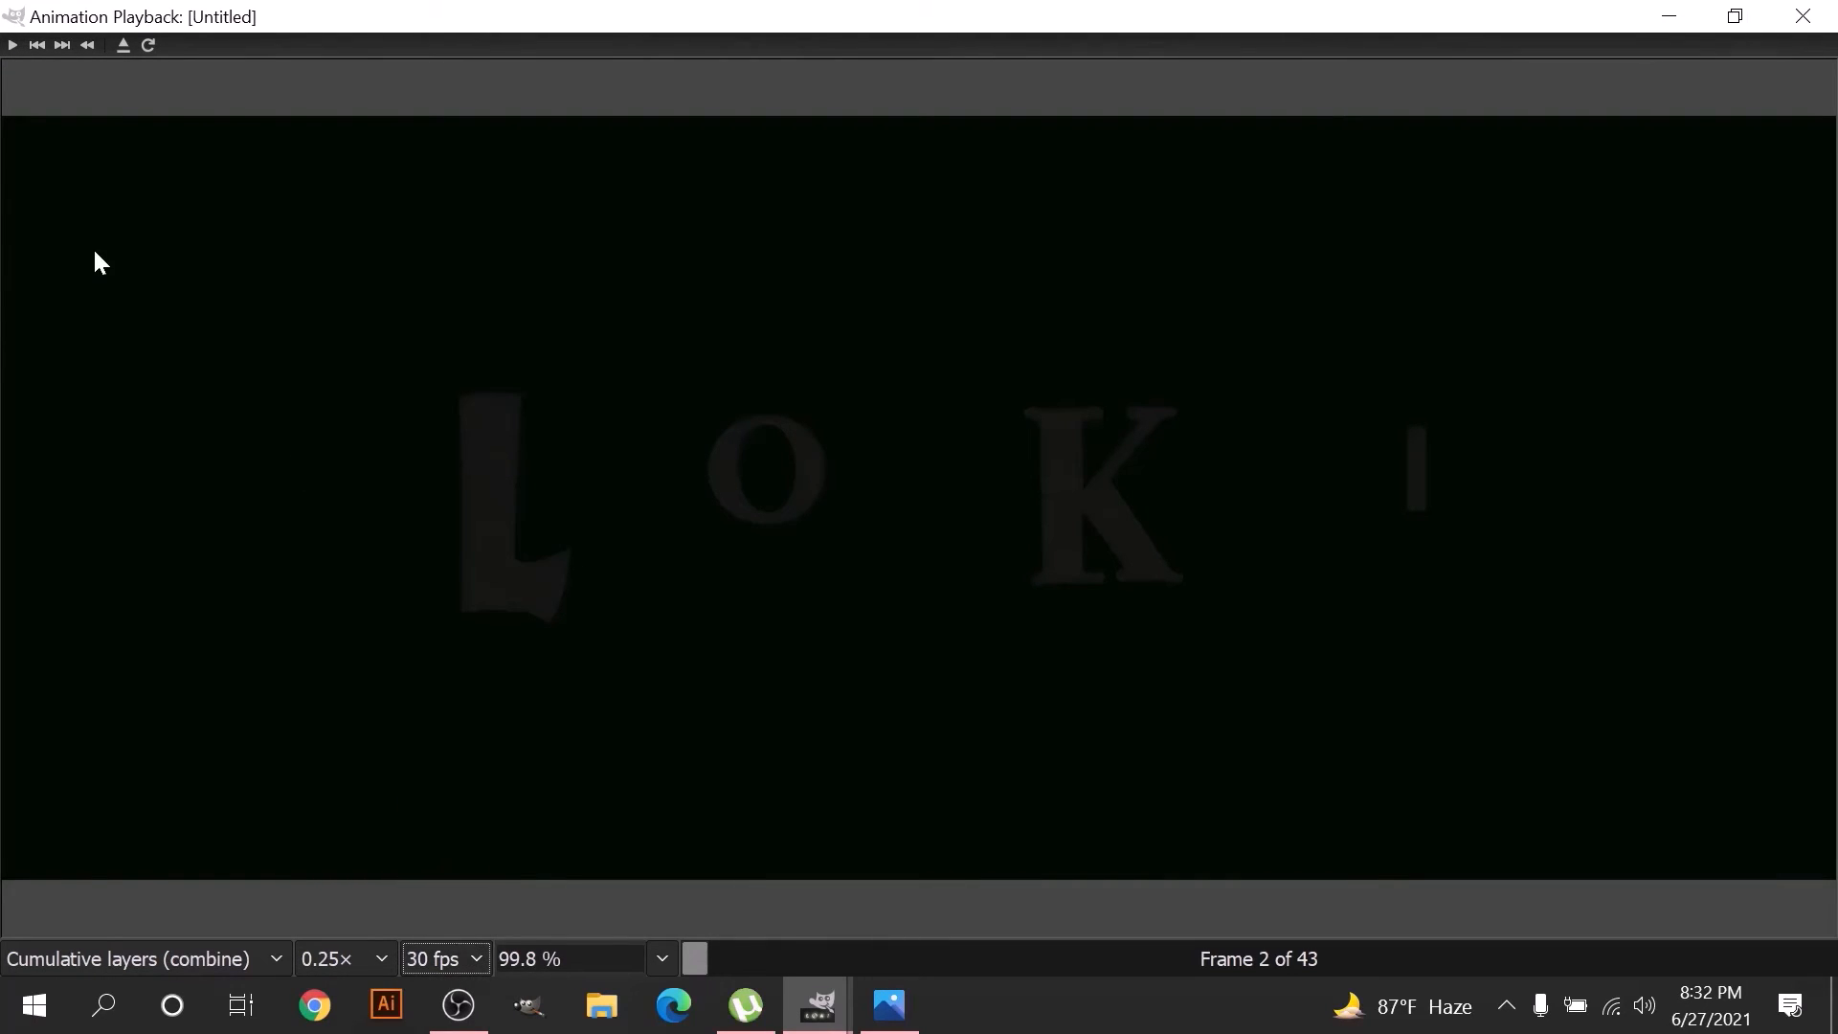
left_click(10, 46)
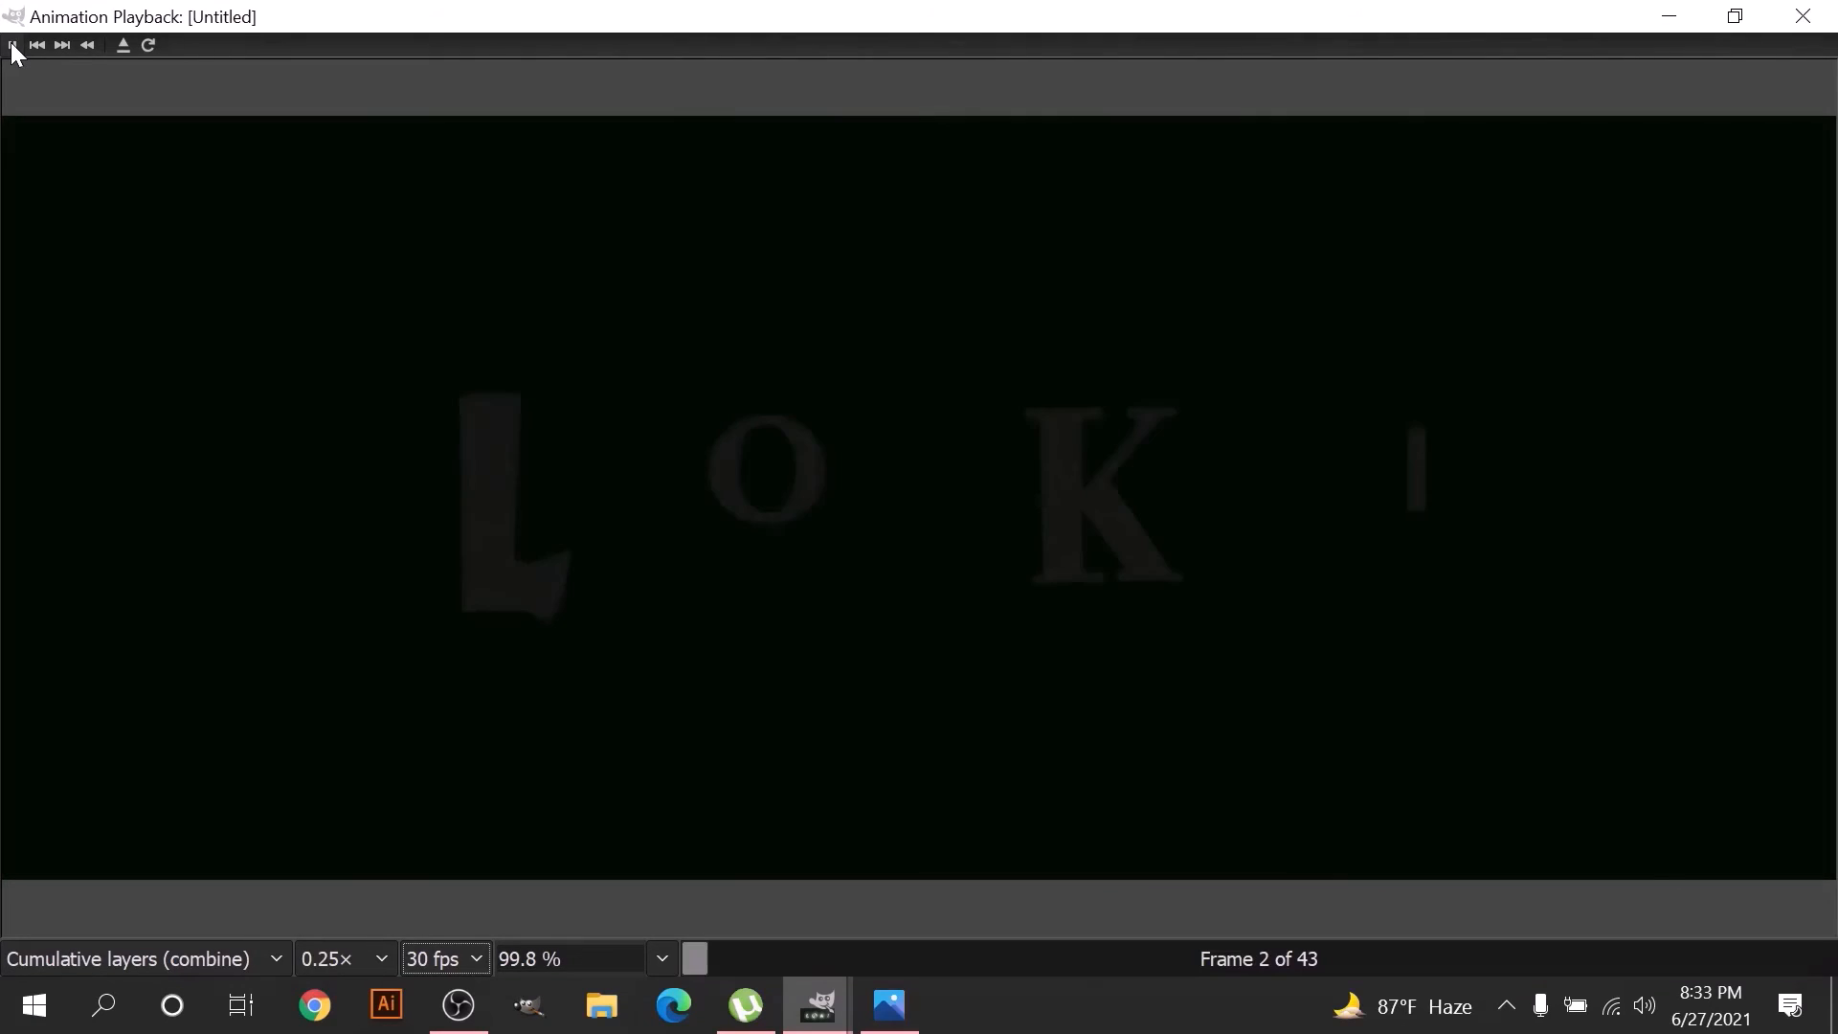
left_click(13, 45)
- Close the animation playback, start exporting the image and create a new folder named LOKI Intro inside the LOKI folder
left_click(1801, 17)
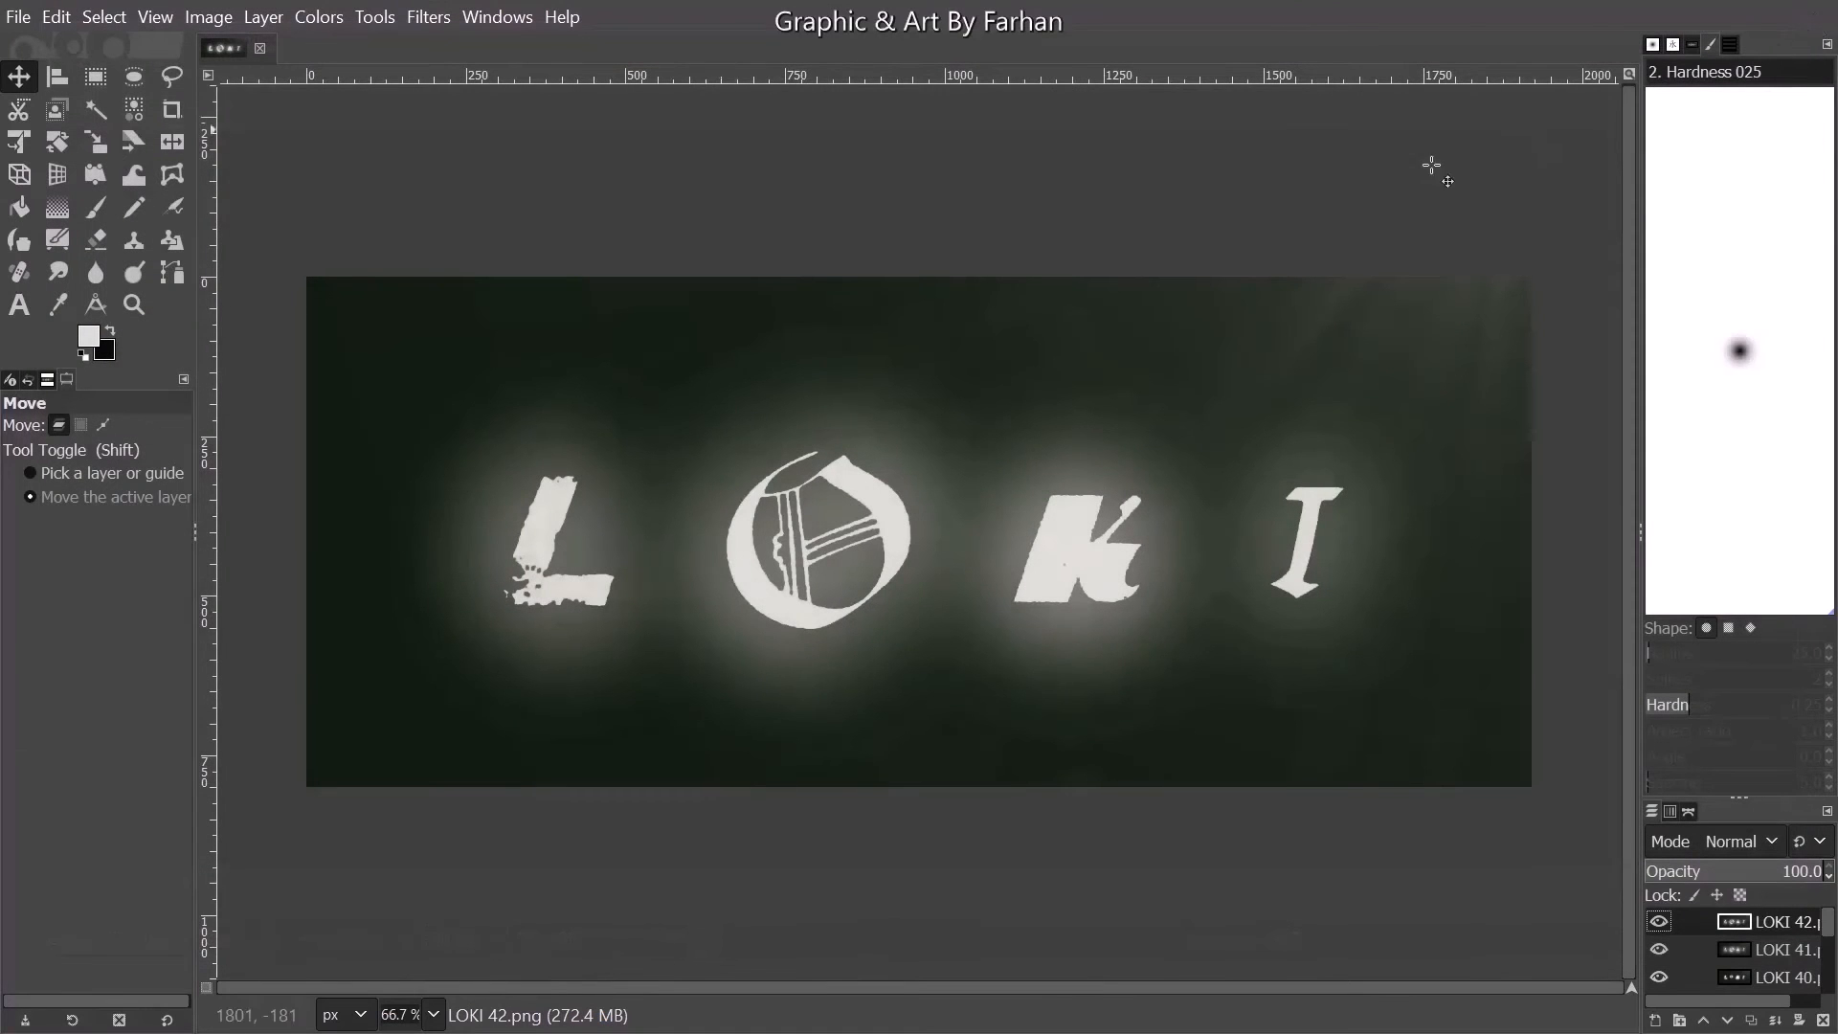
left_click(18, 16)
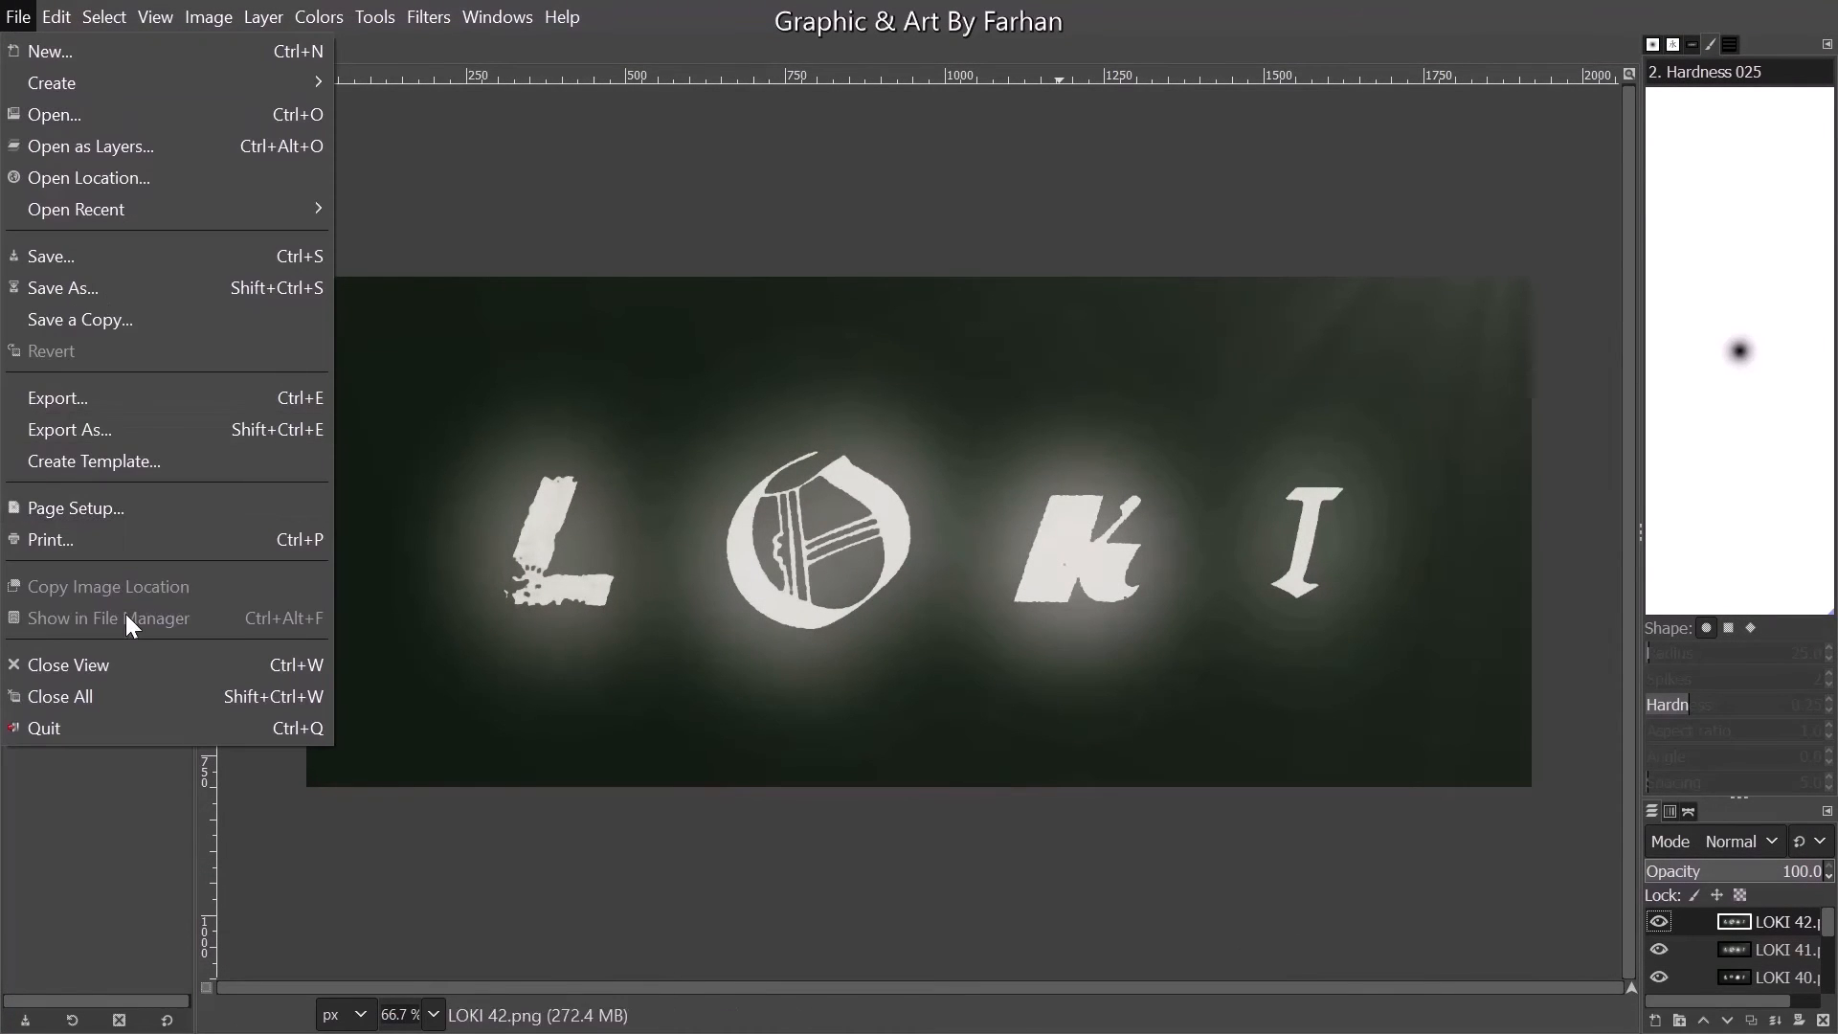
left_click(79, 427)
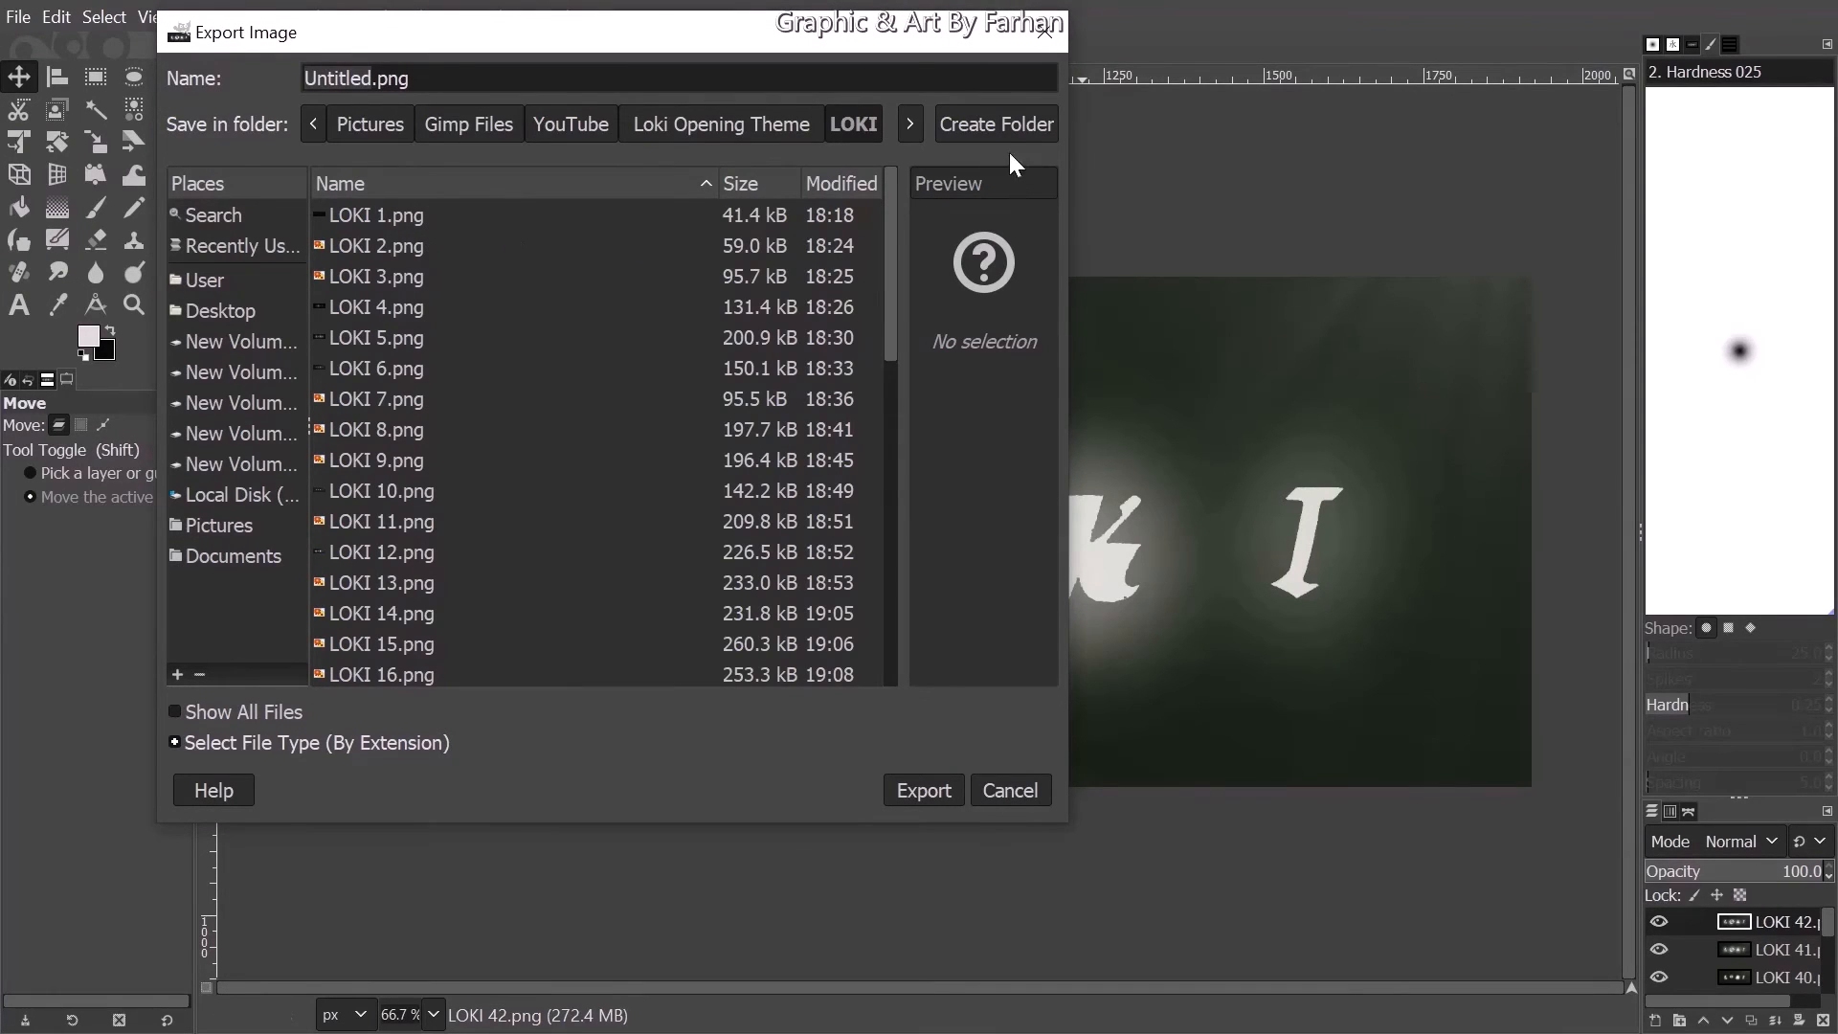
left_click(1009, 117)
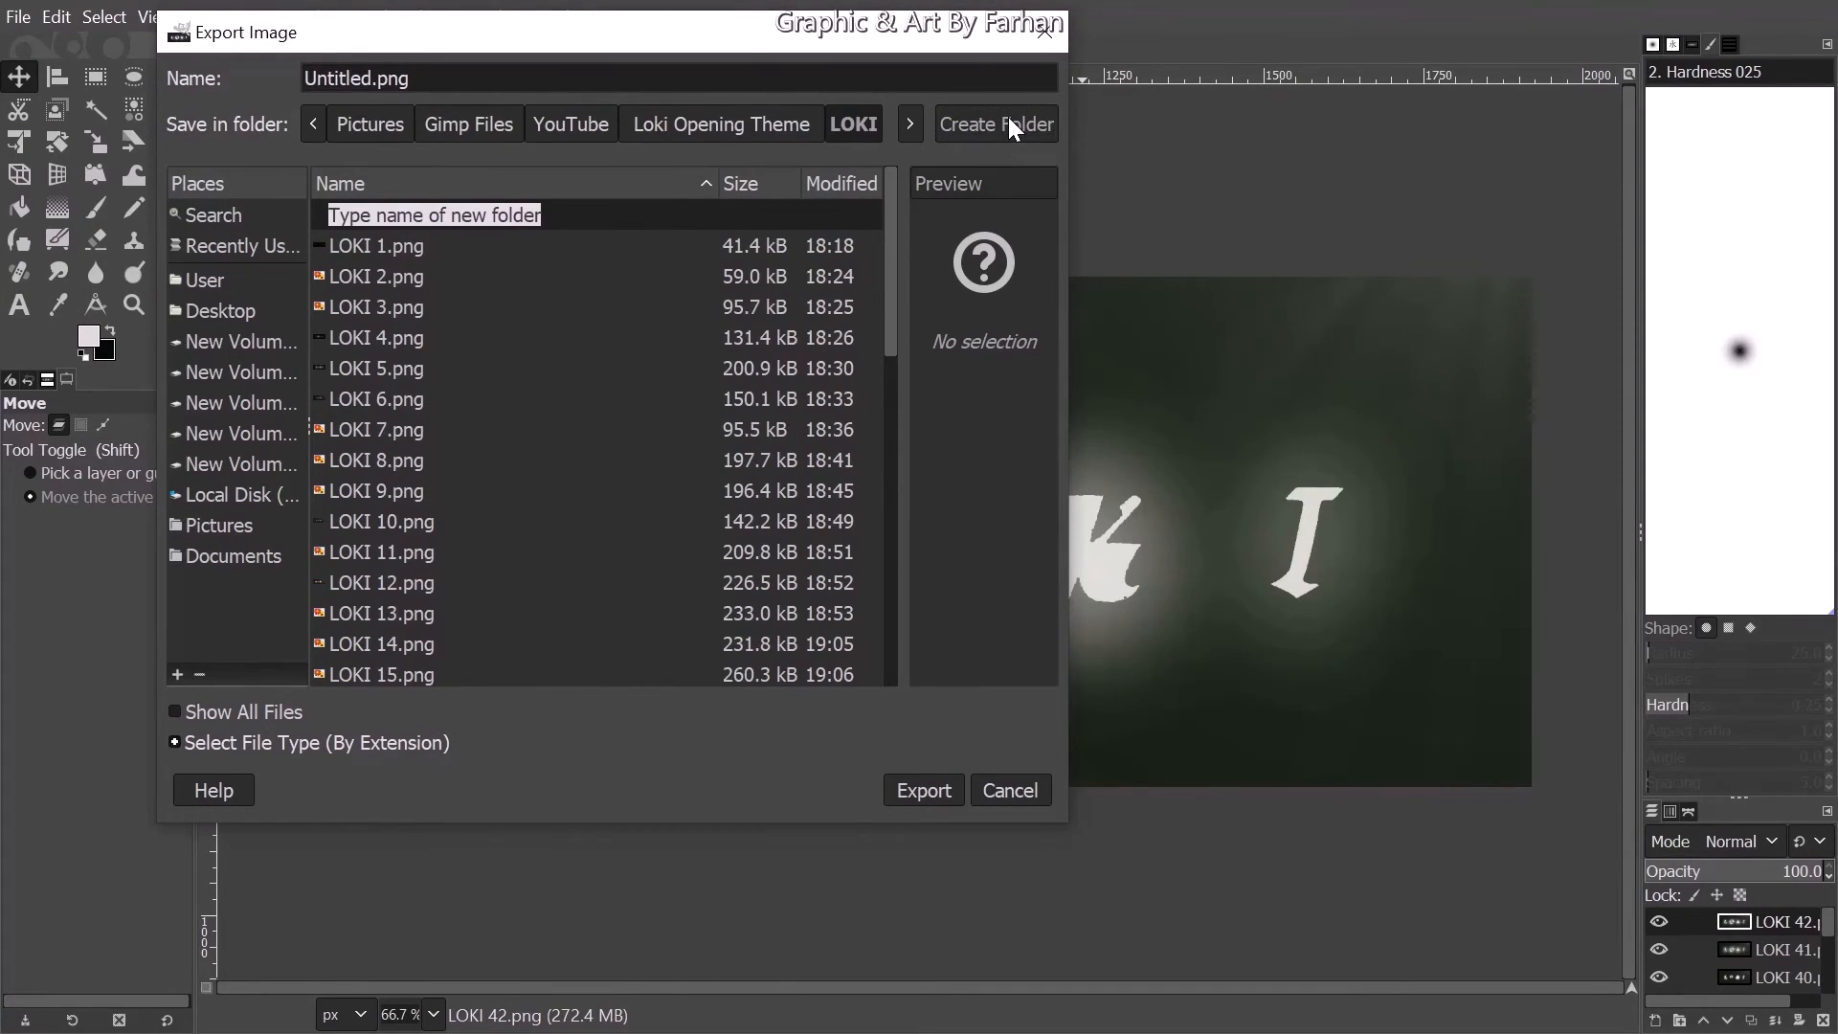
type("Lok")
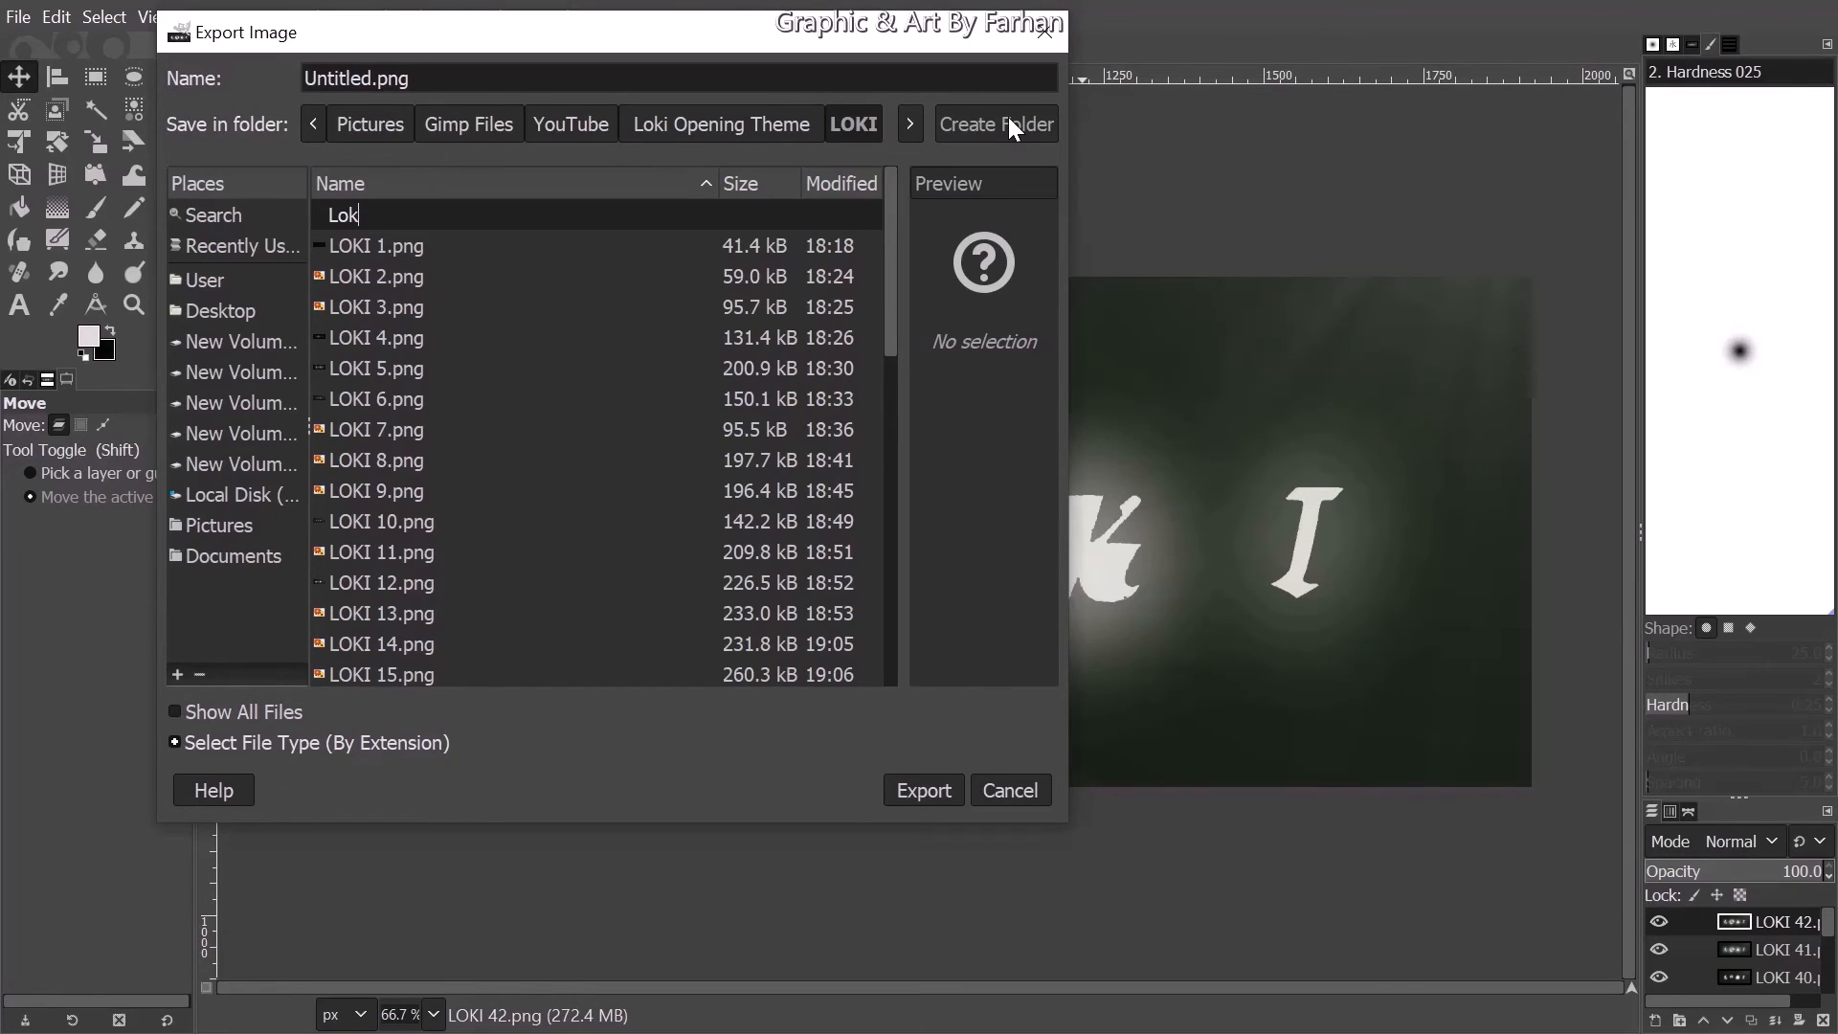
key("BackSpace")
key("BackSpace")
type("OKI Intro")
key("Return")
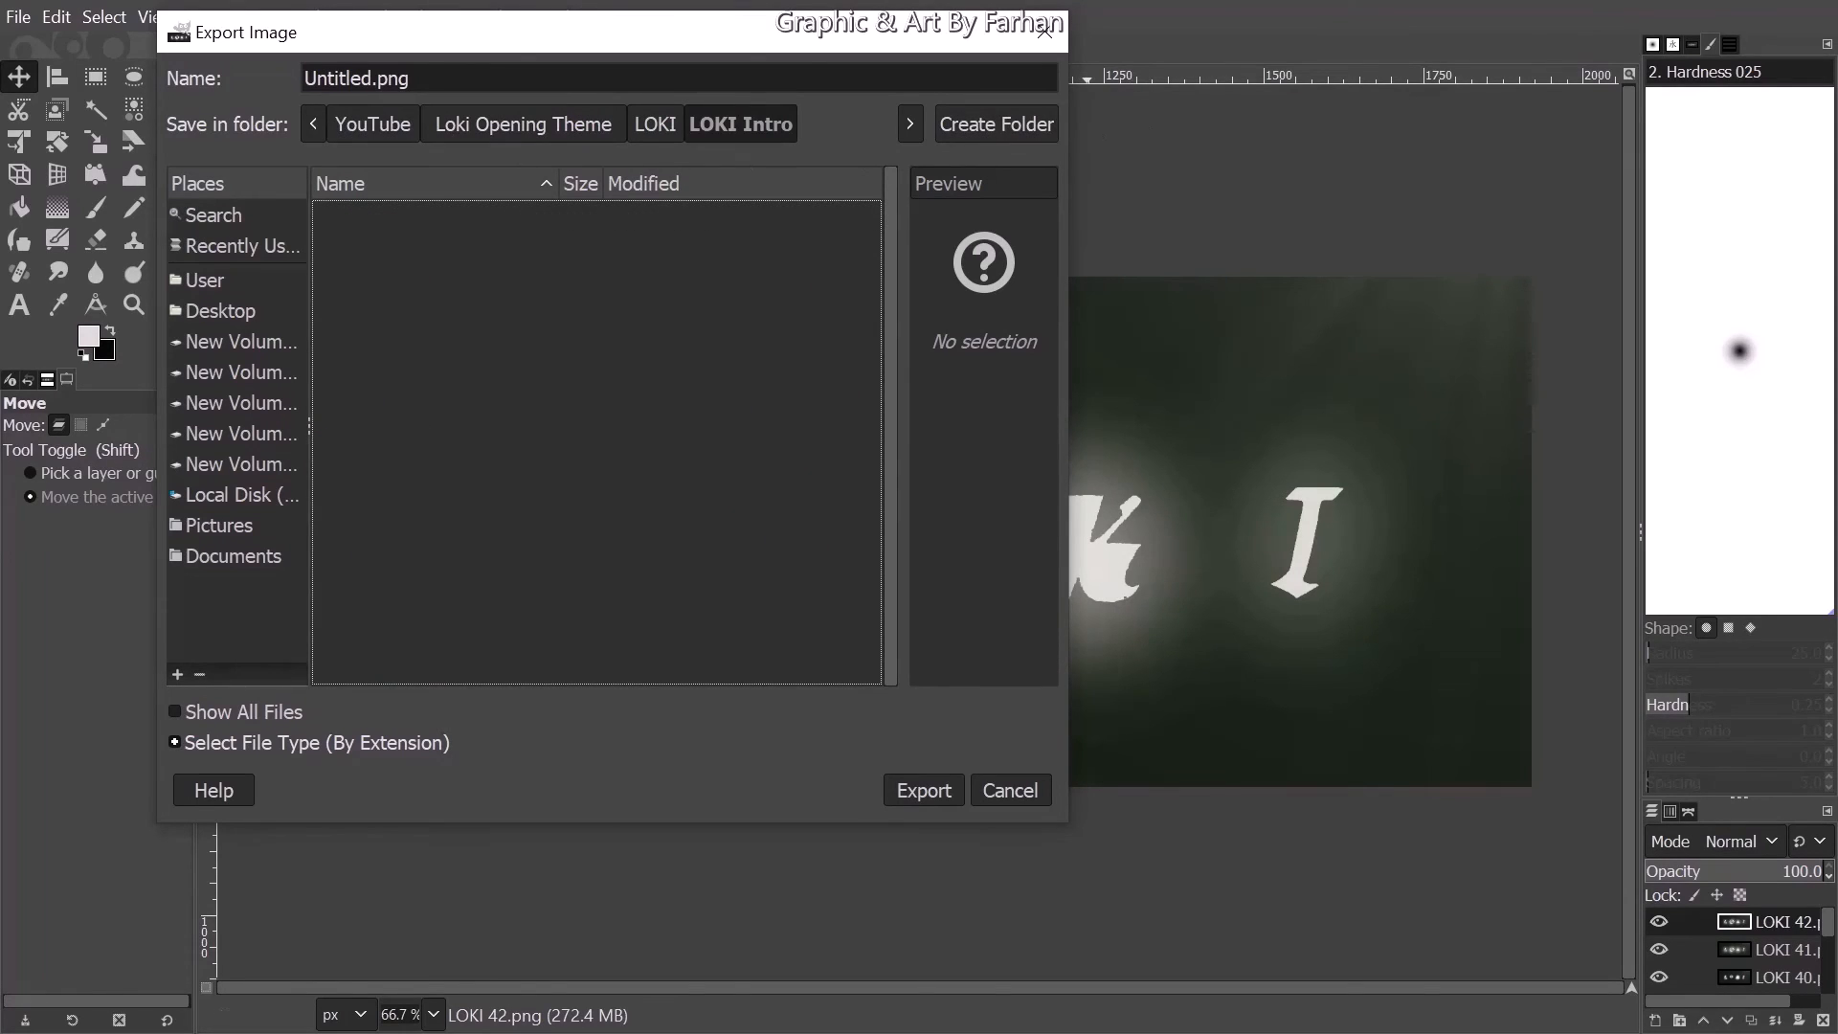
- Name the export file LOKI.Gif in the LOKI Intro folder and proceed to the GIF export options
double_click(356, 78)
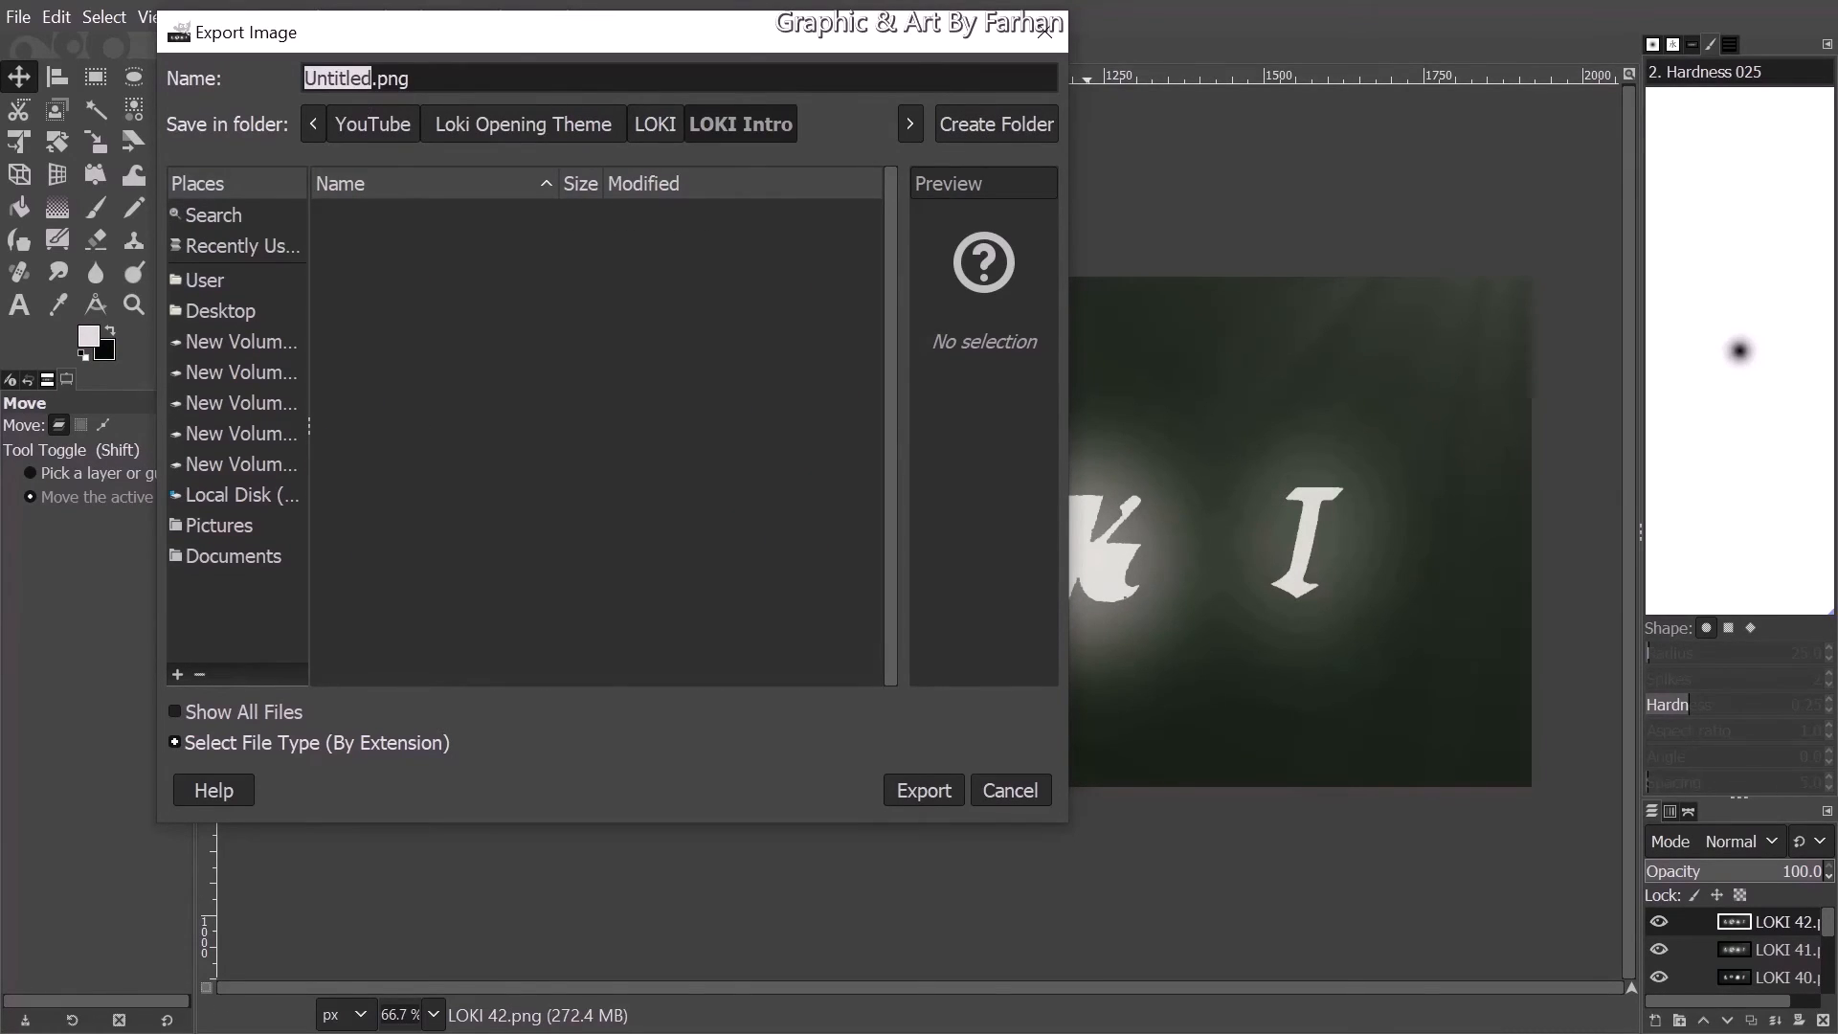
type("LOKI")
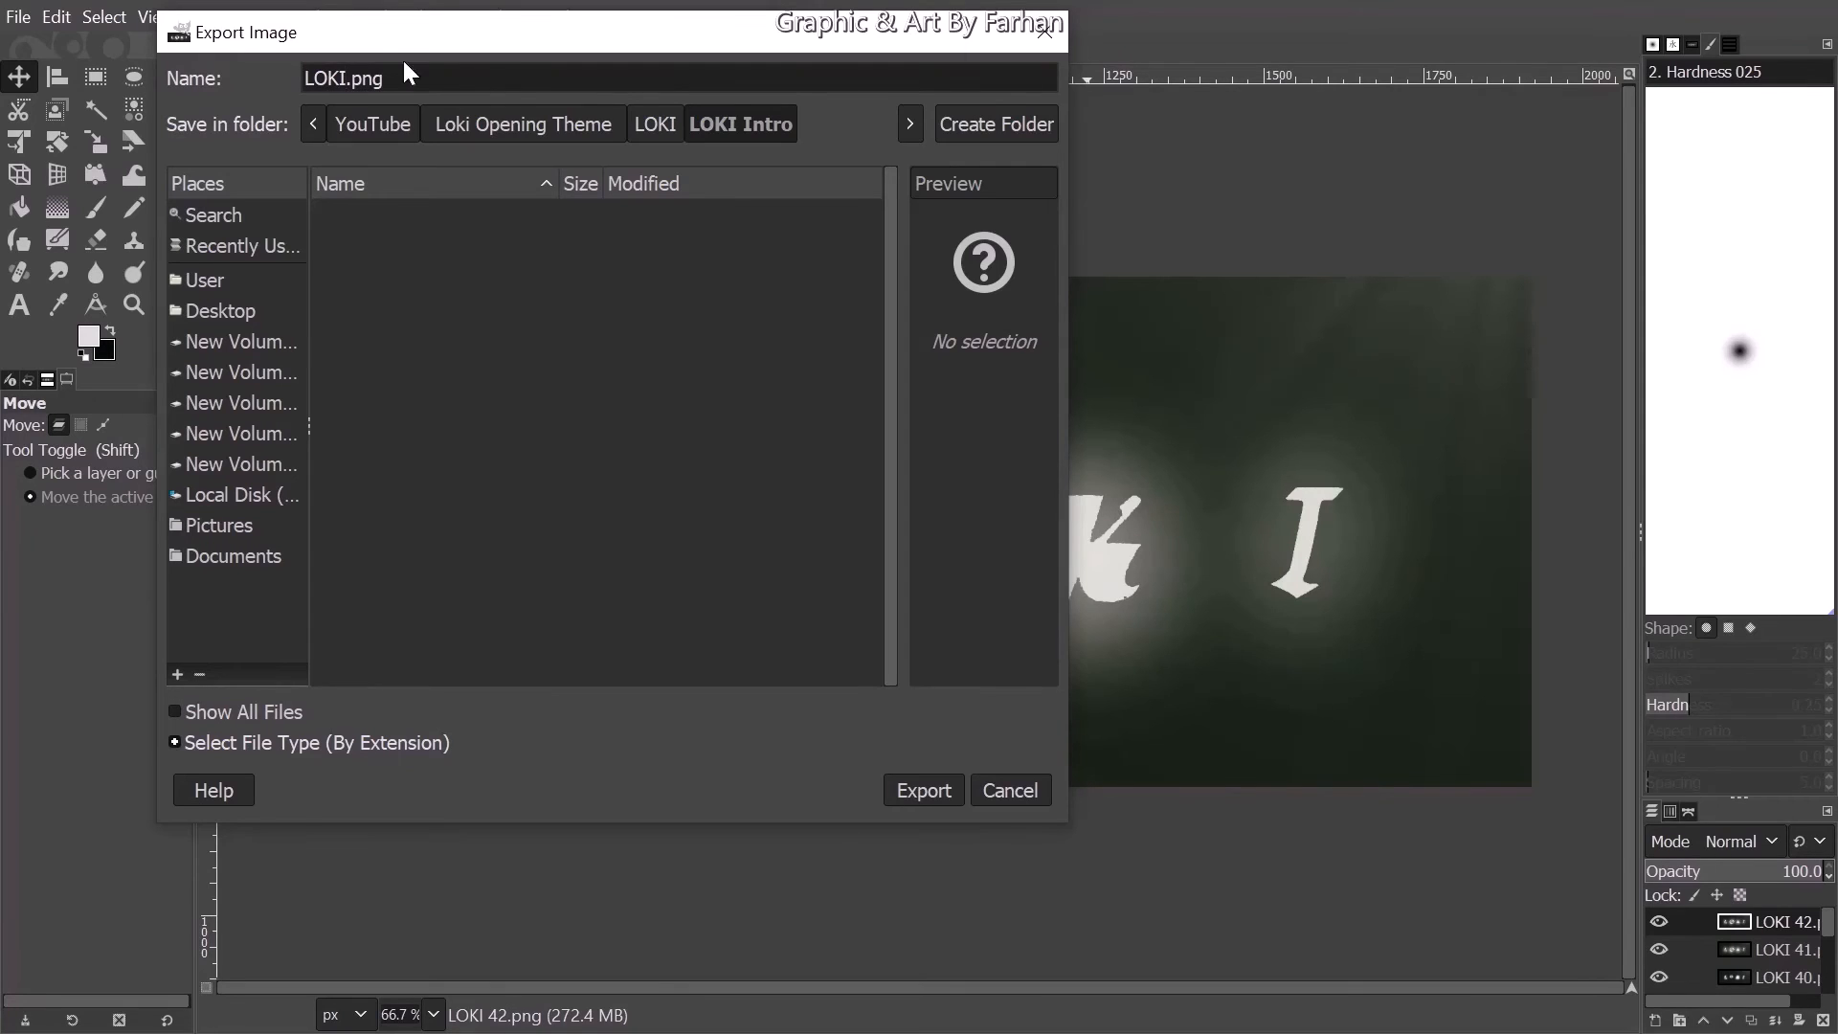
left_click_drag(351, 79, 383, 78)
type("Gif")
key("Return")
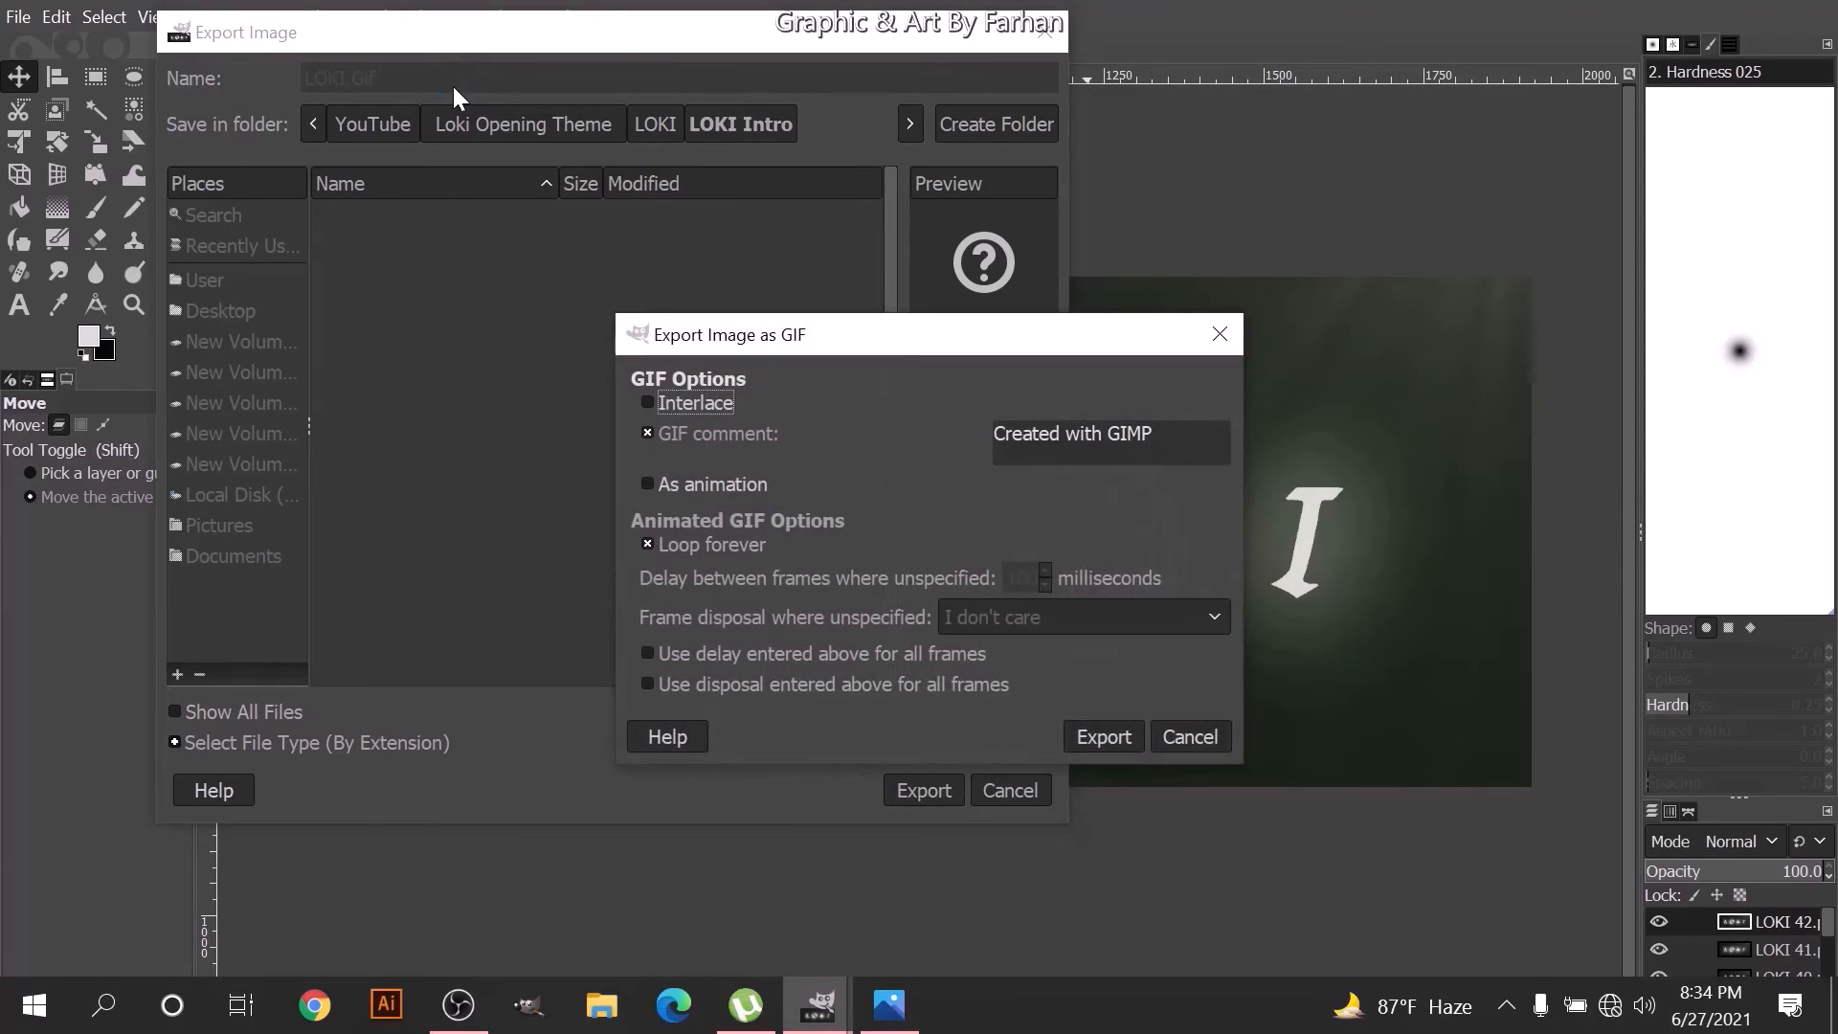
- Export the GIF as an animation with Loop forever disabled and frame disposal set to One frame per layer (replace)
left_click_drag(727, 348, 565, 187)
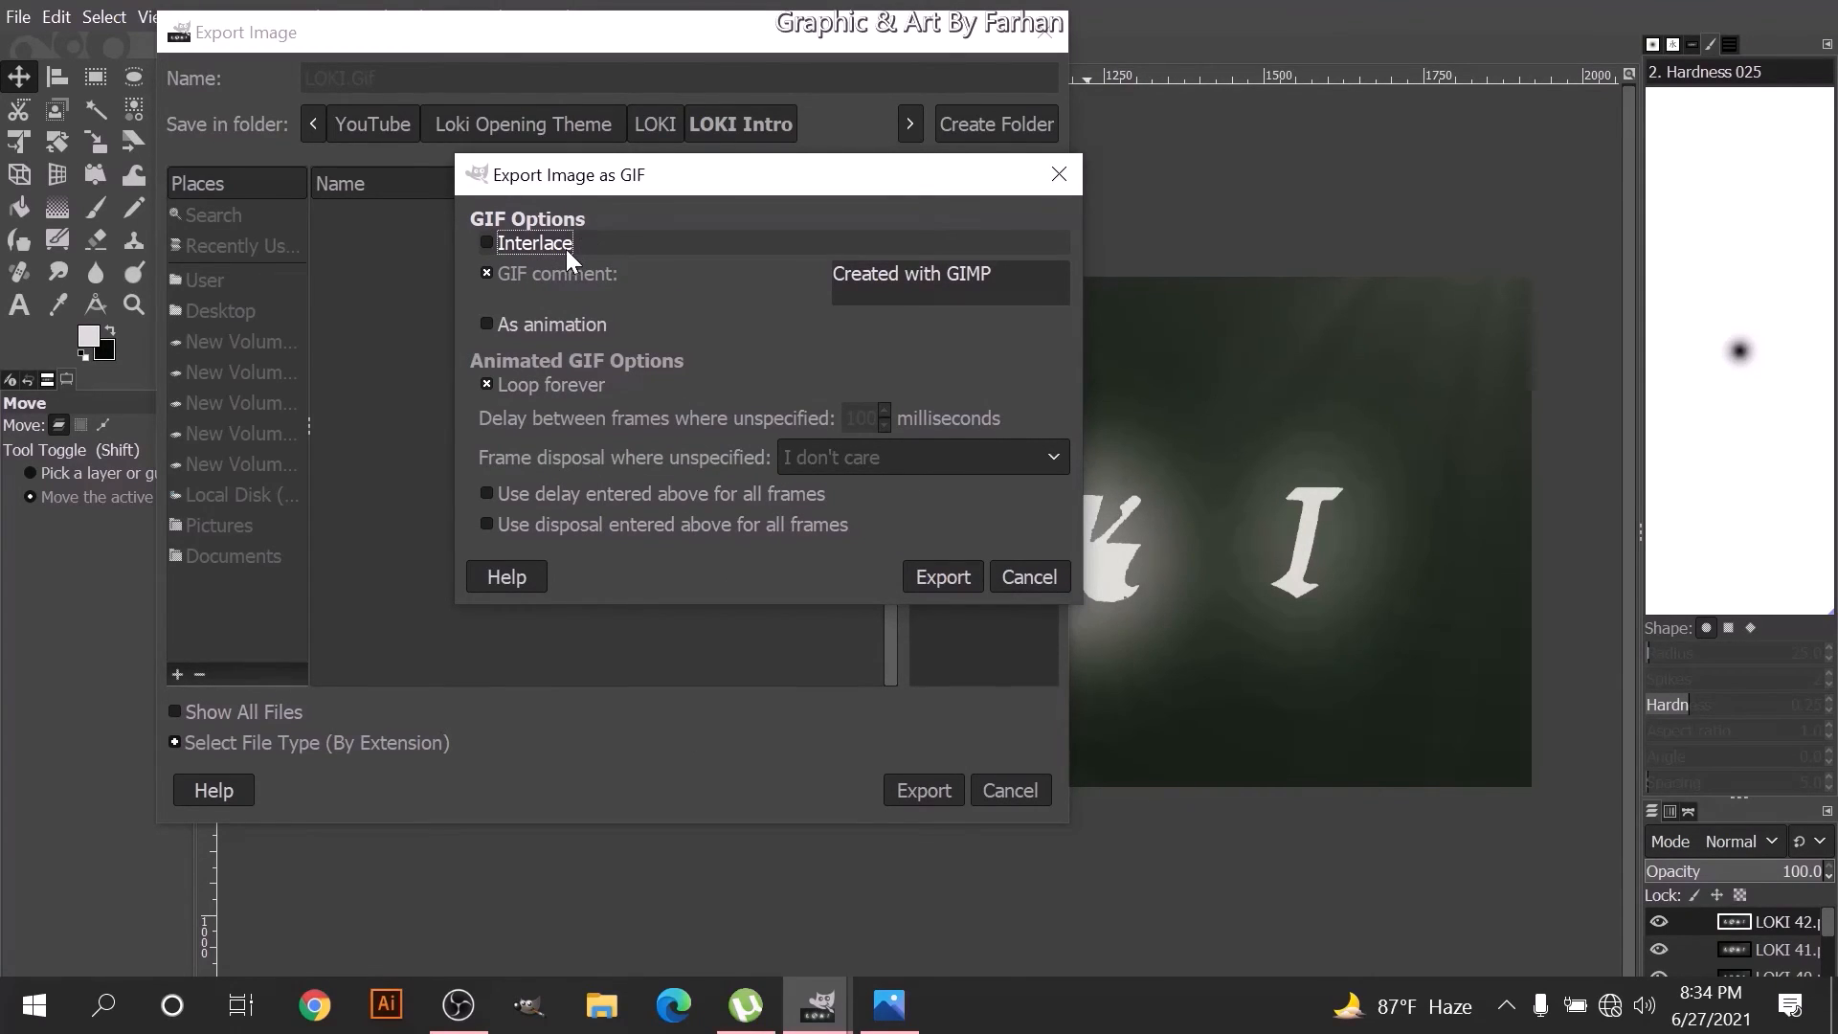
left_click(530, 245)
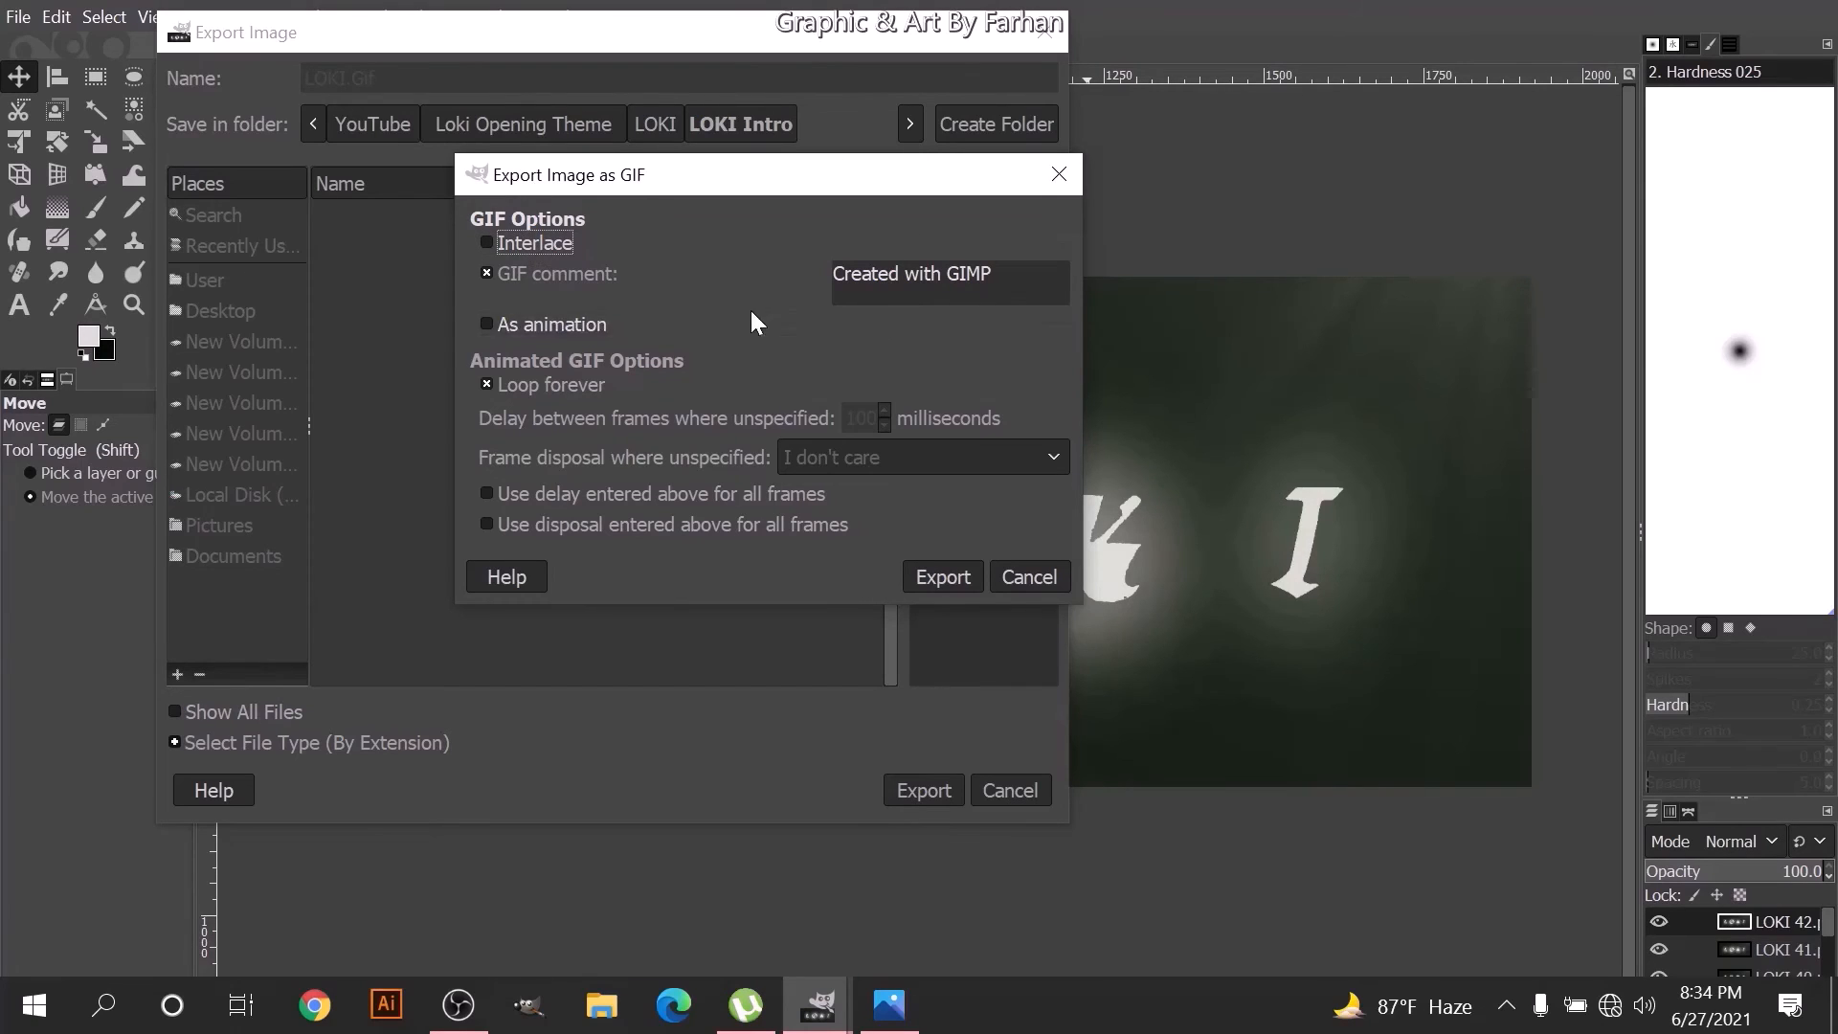
left_click(565, 325)
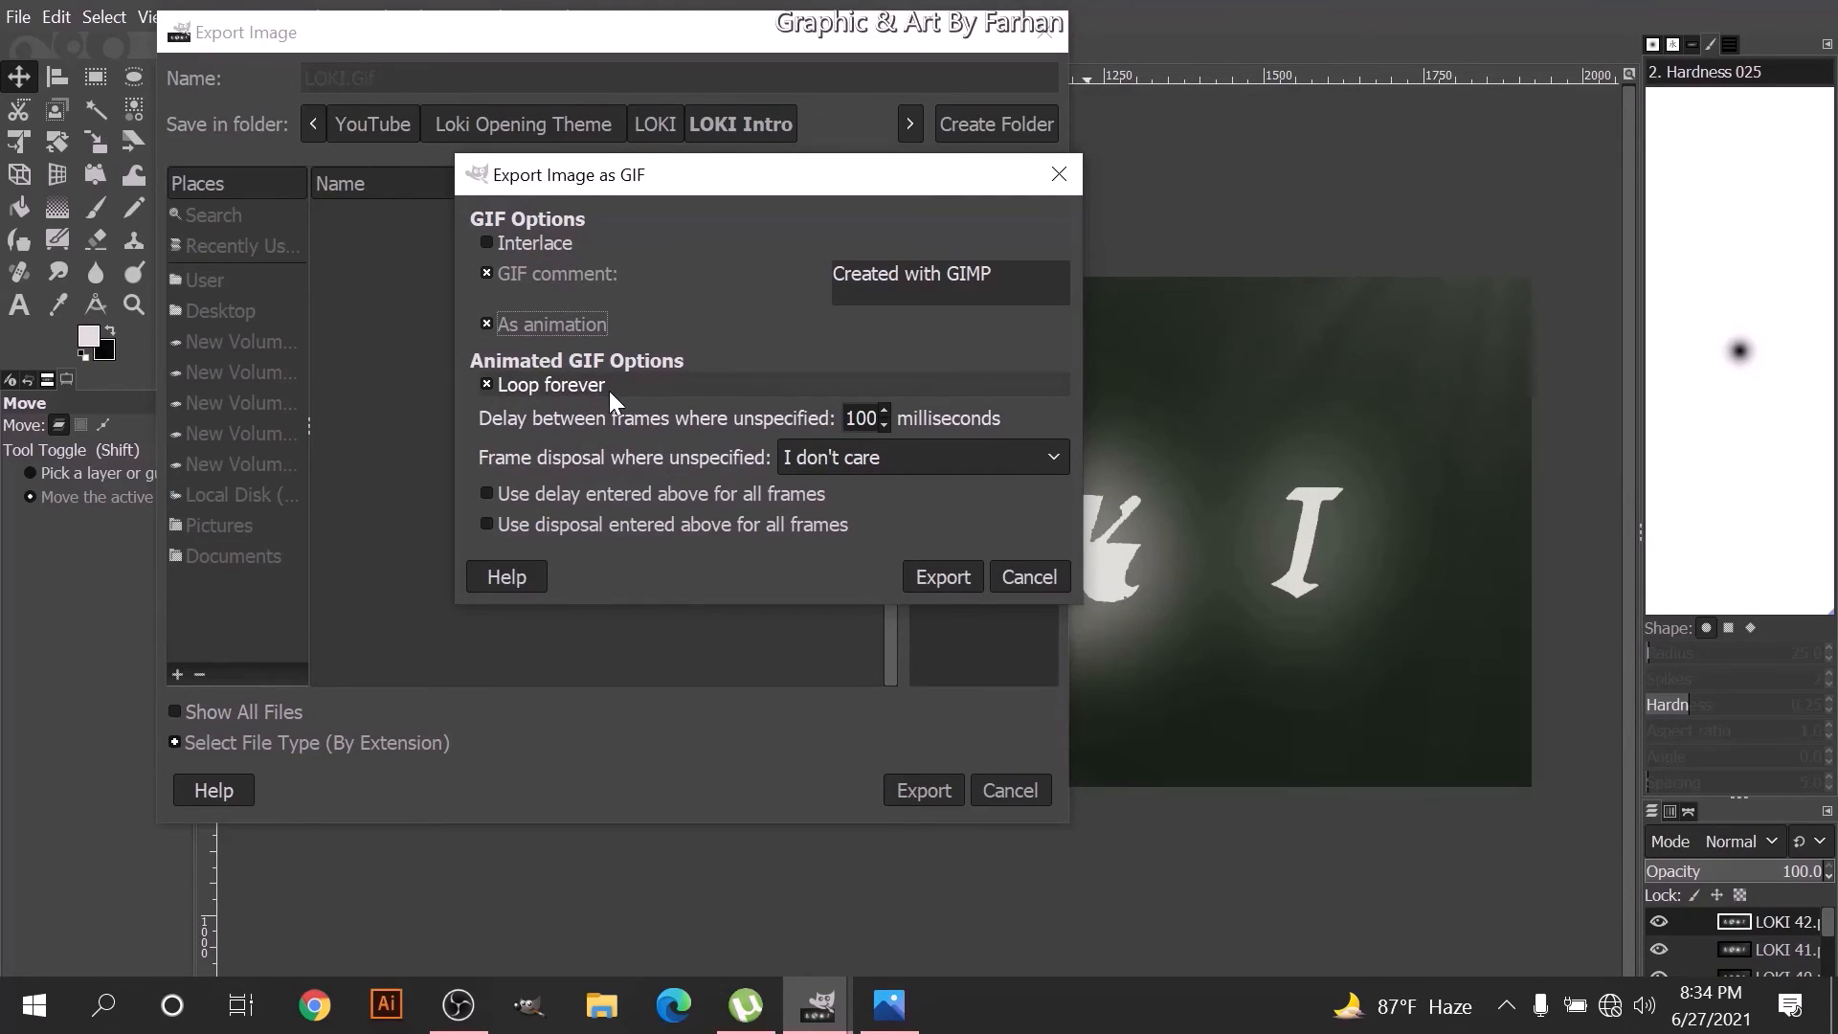
left_click(613, 389)
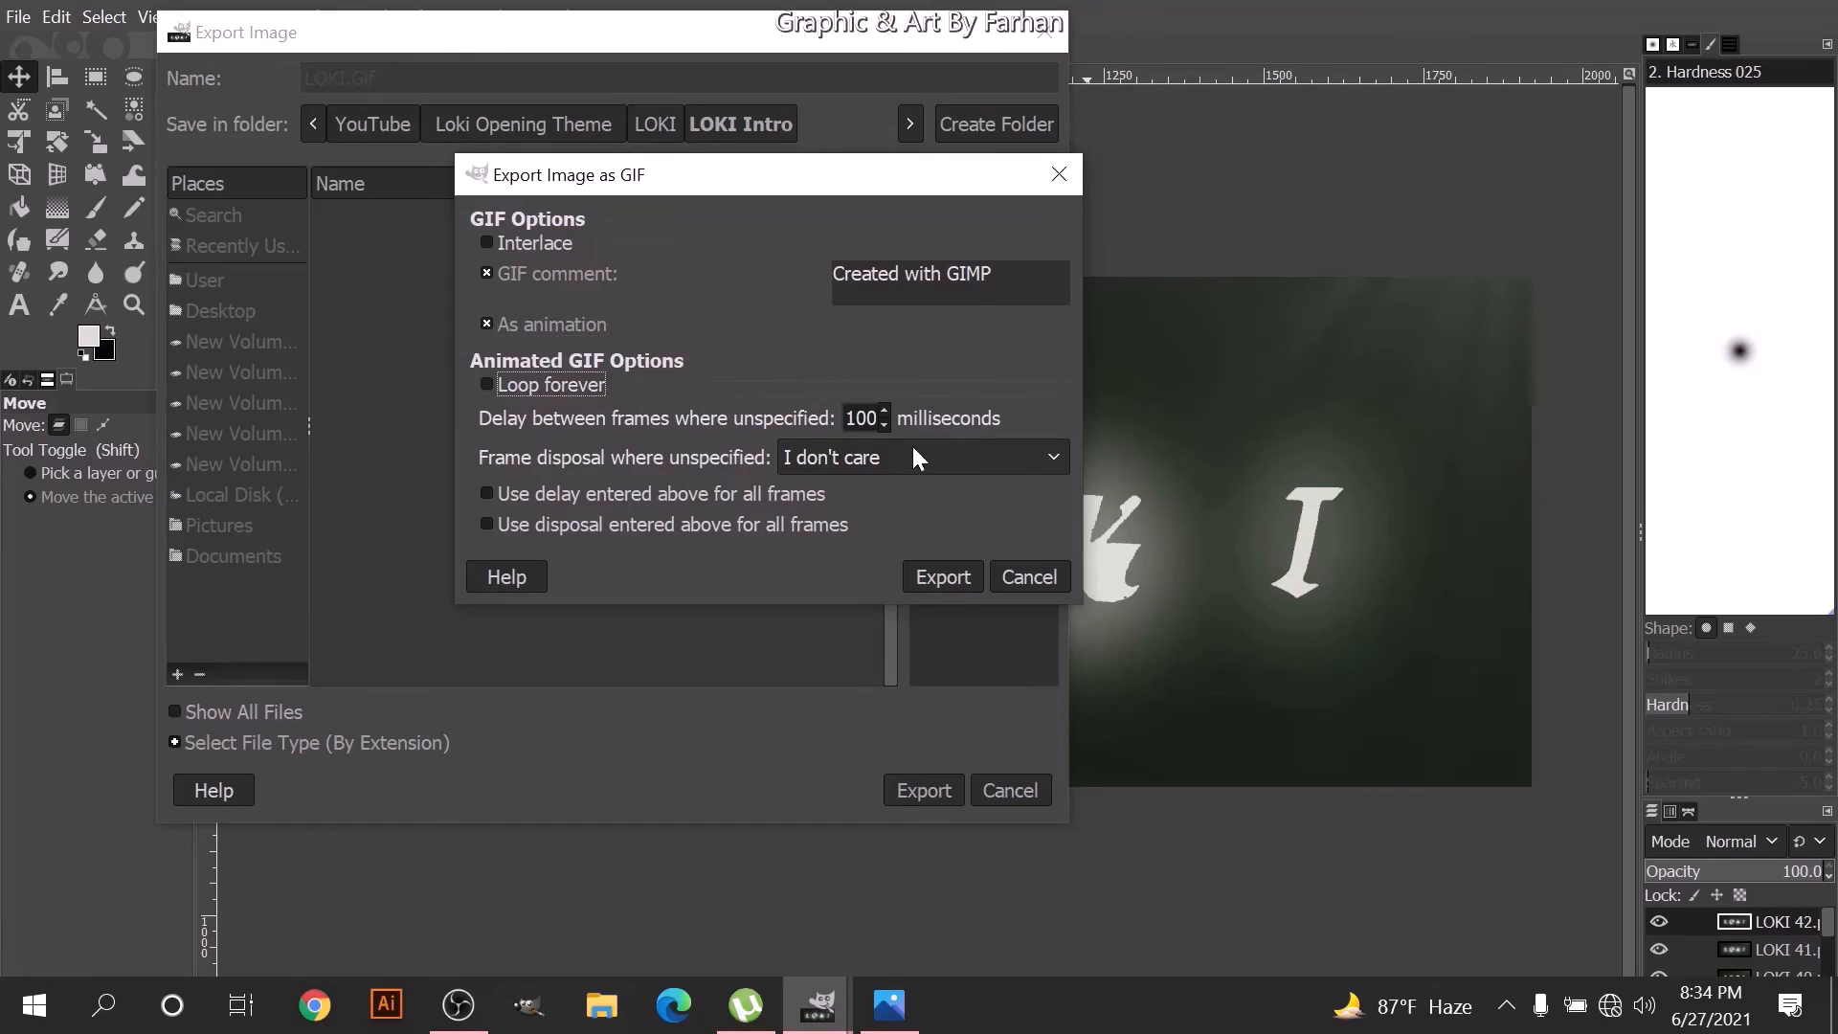
left_click(858, 418)
left_click(780, 457)
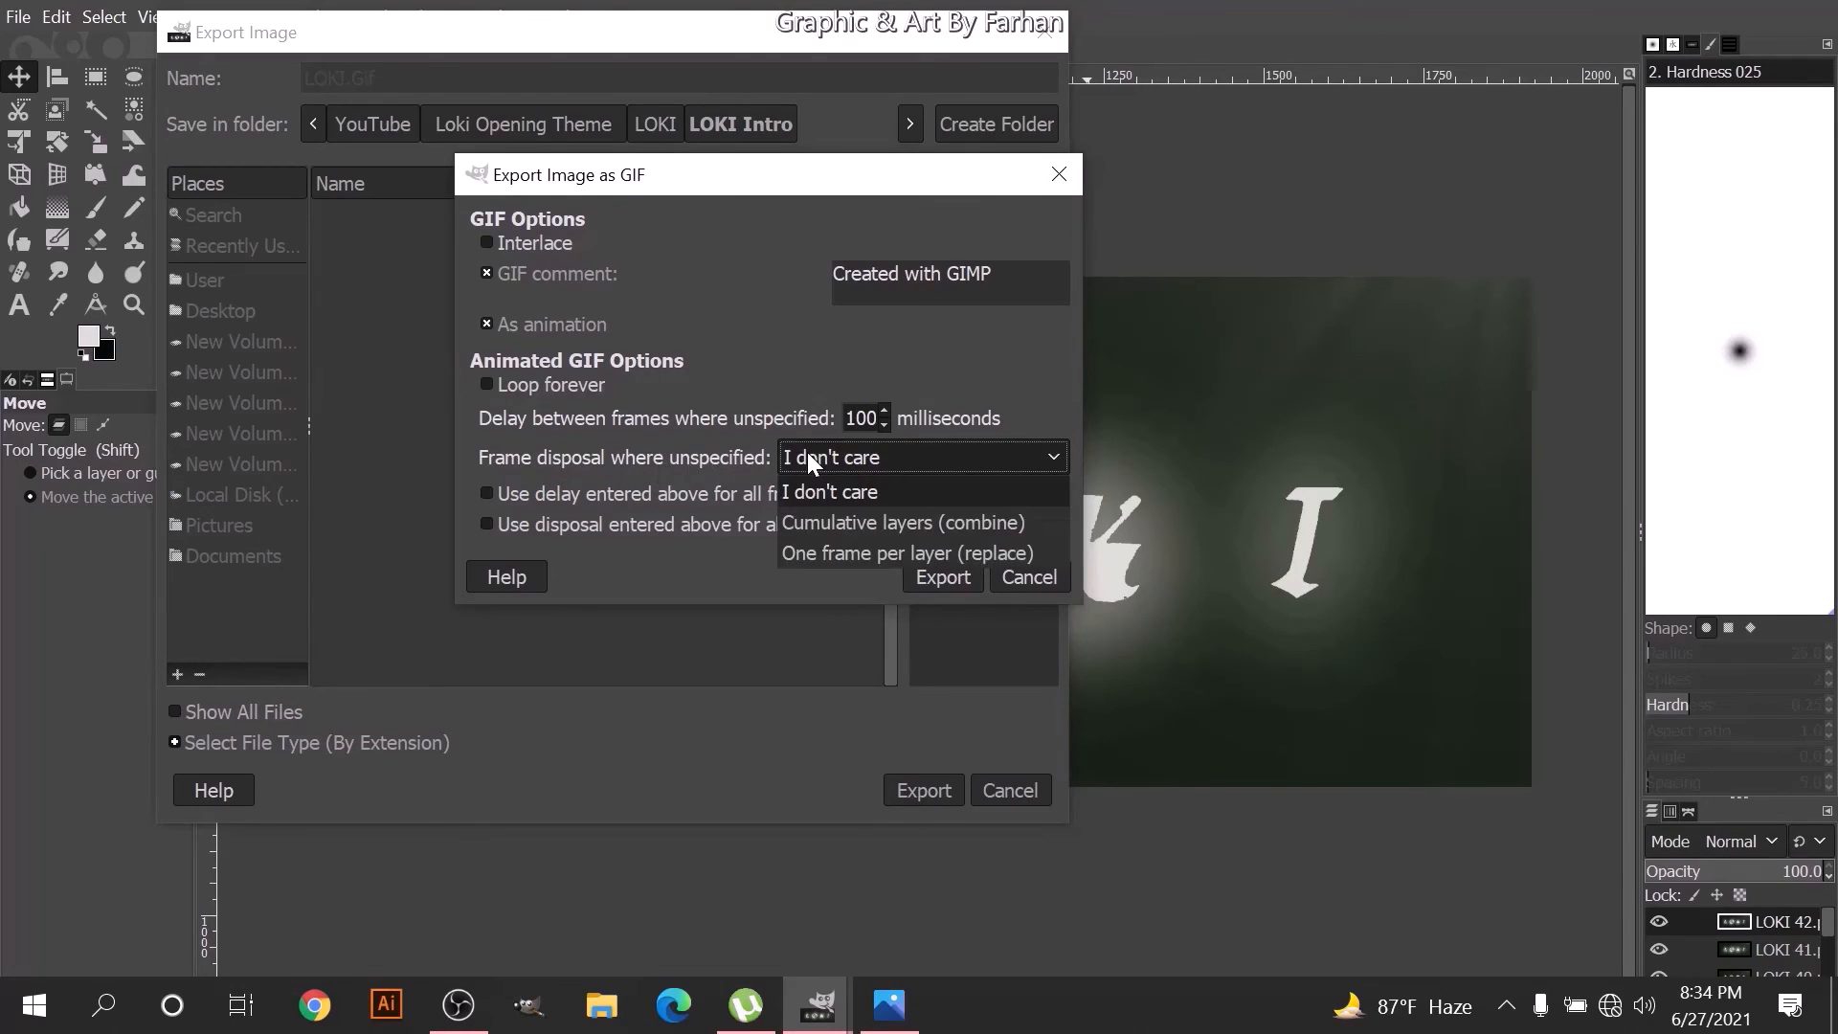
left_click(858, 553)
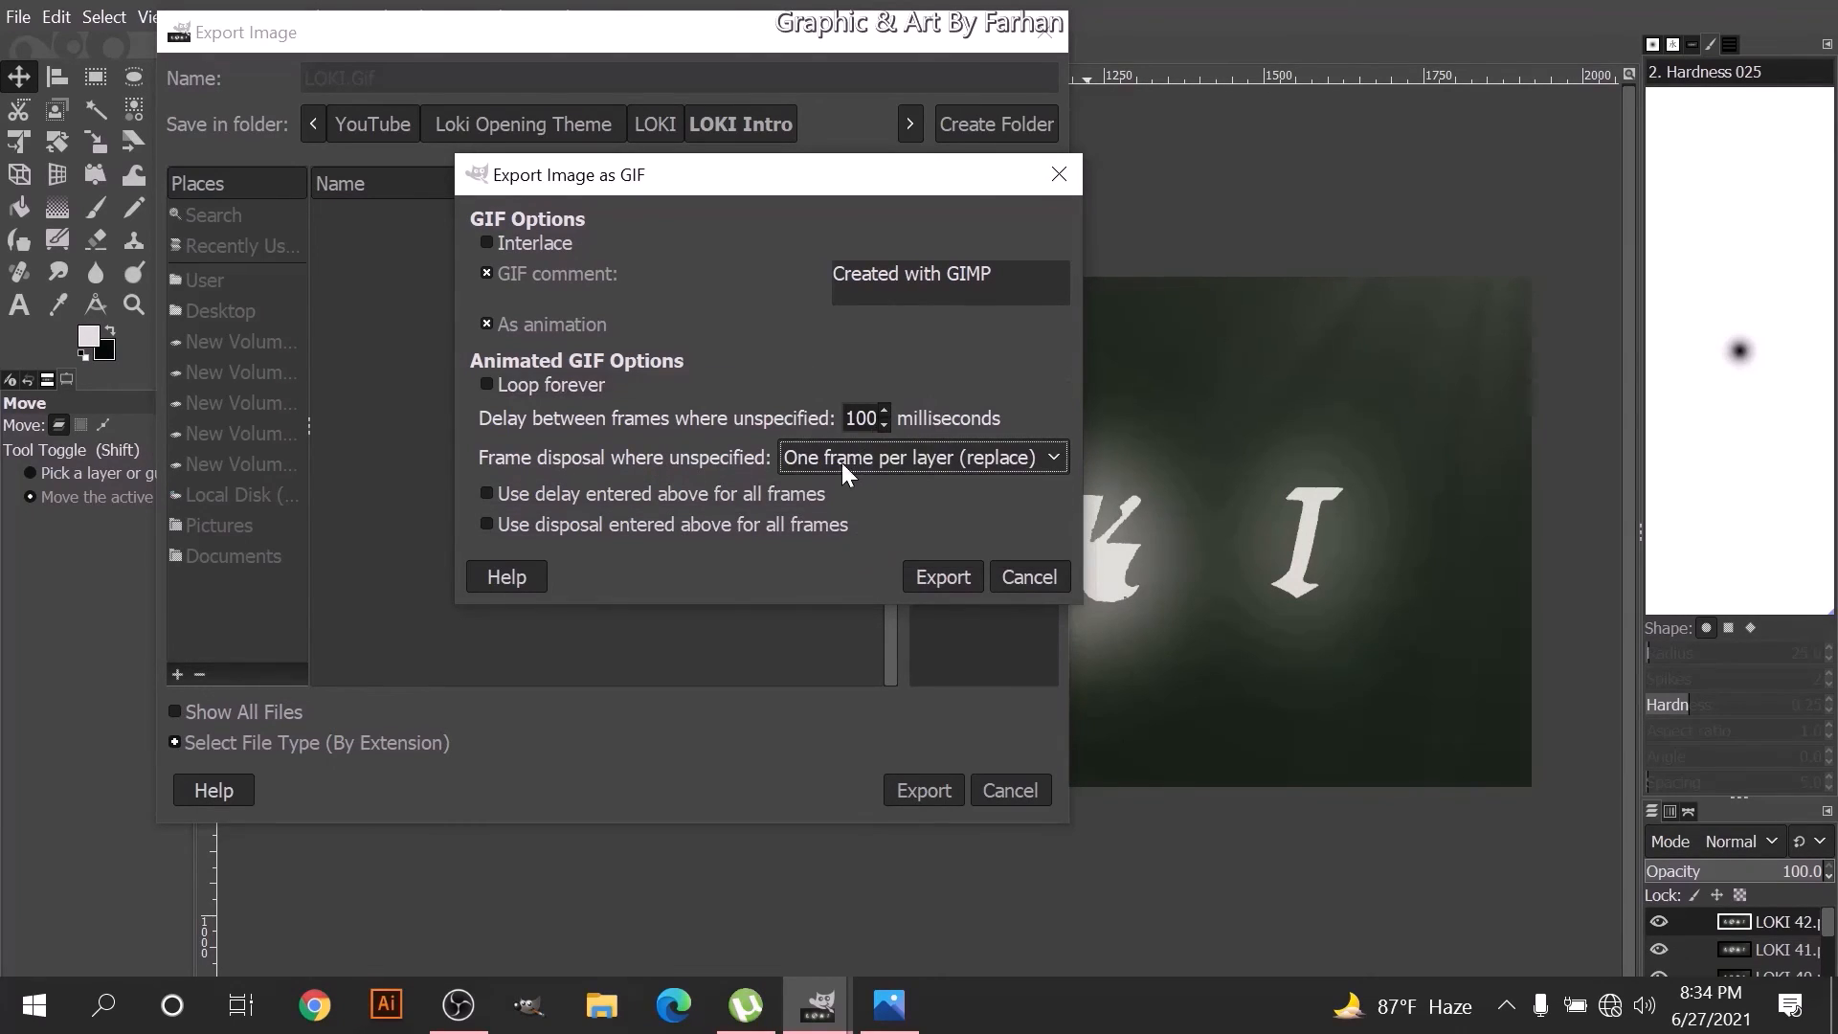
left_click(950, 577)
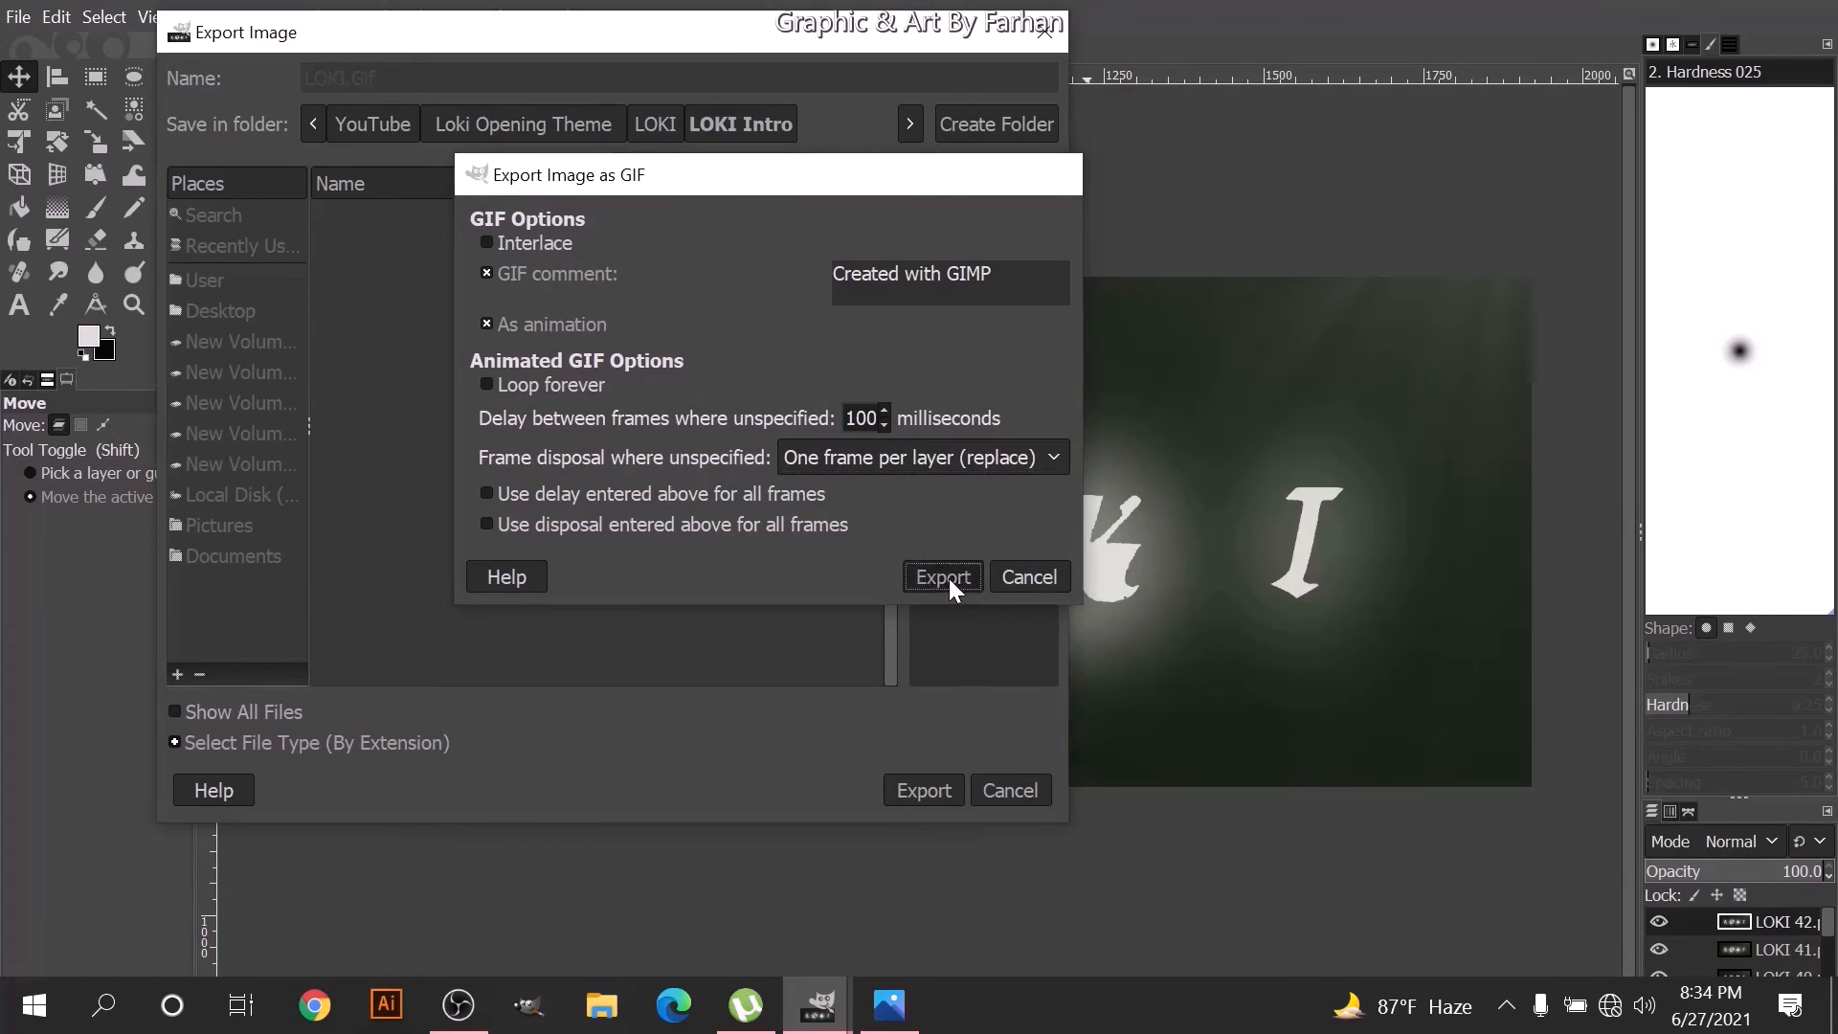